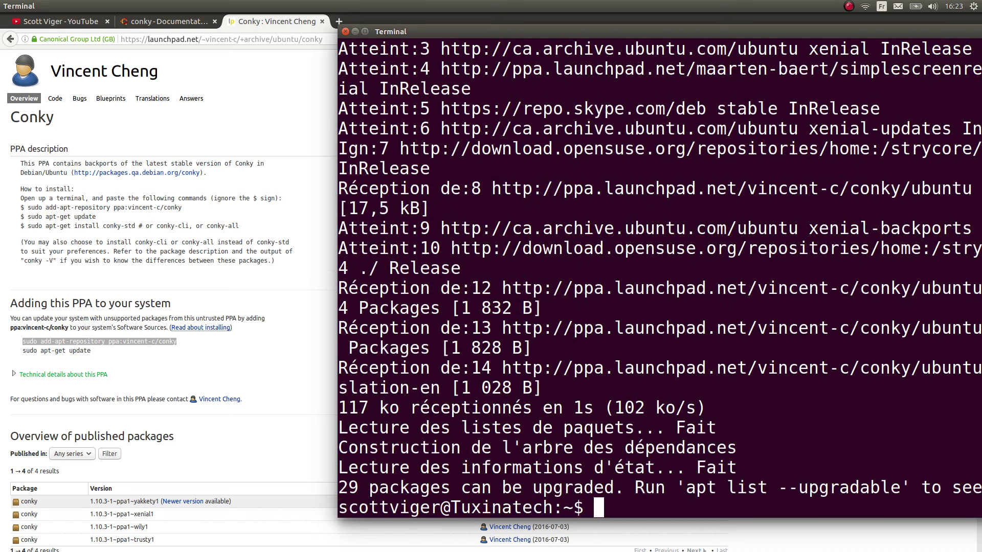
Install the conky package with sudo apt install conky and accept the installation.
{"action": "type", "text": "sudo apot"}
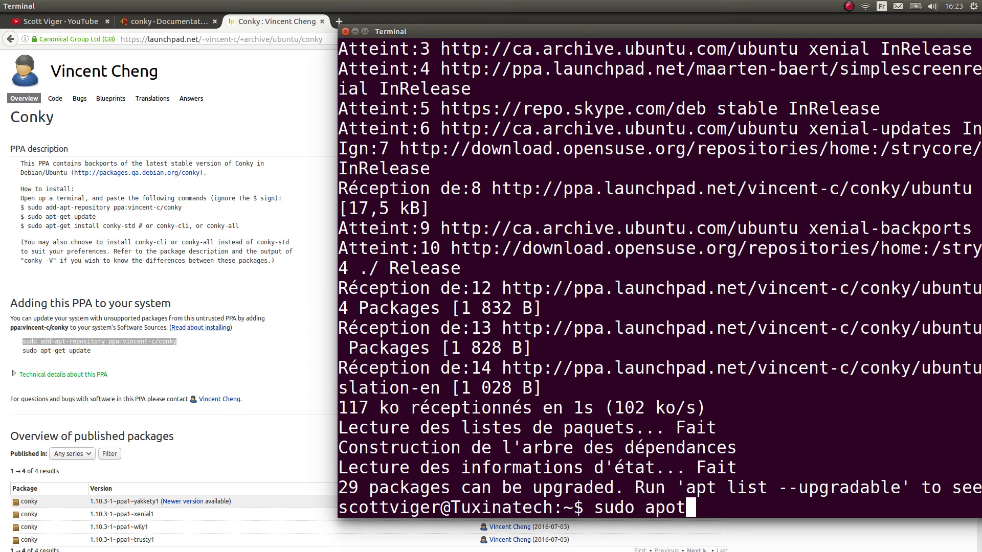
{"action": "key", "text": "BackSpace"}
{"action": "key", "text": "BackSpace"}
{"action": "key", "text": "BackSpace"}
{"action": "type", "text": "t ins"}
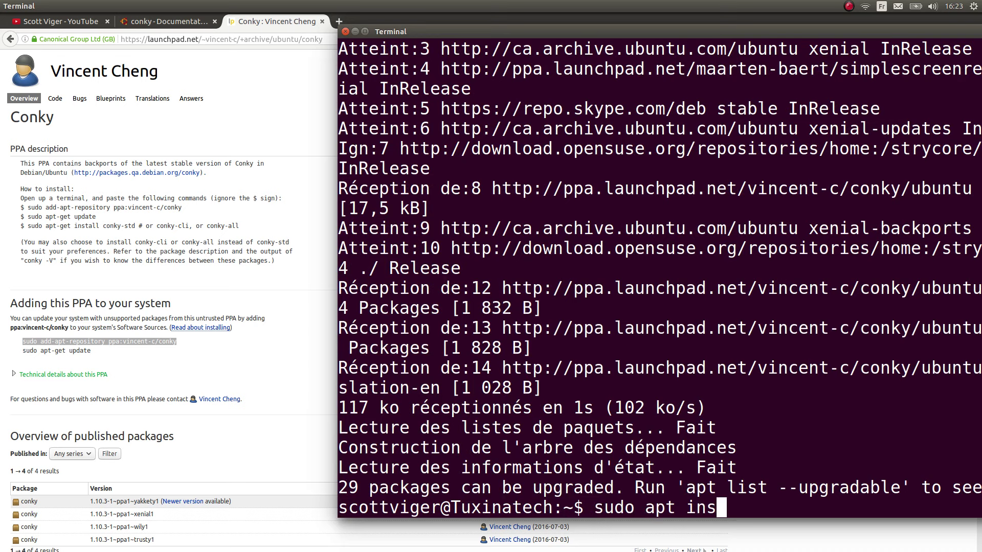
{"action": "type", "text": "tall conky"}
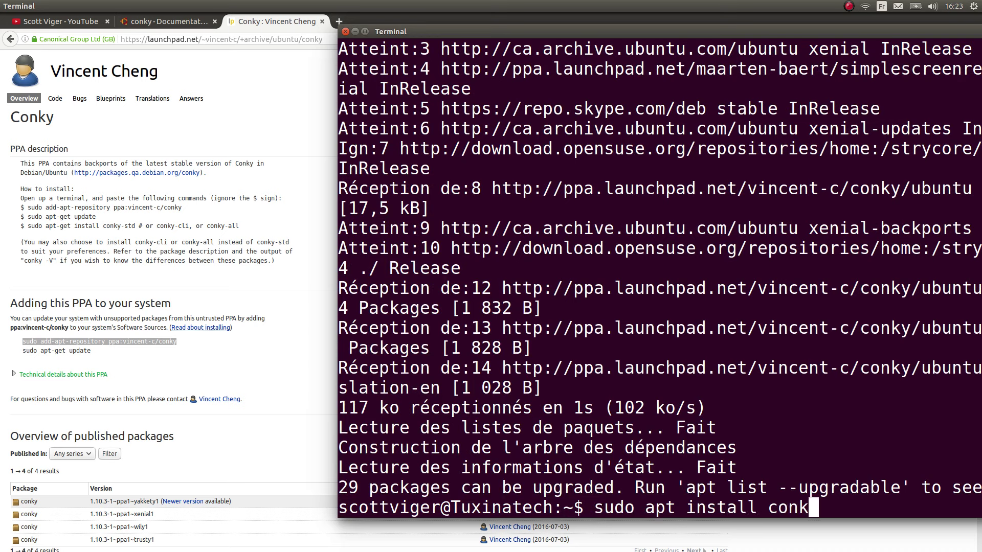
{"action": "key", "text": "Return"}
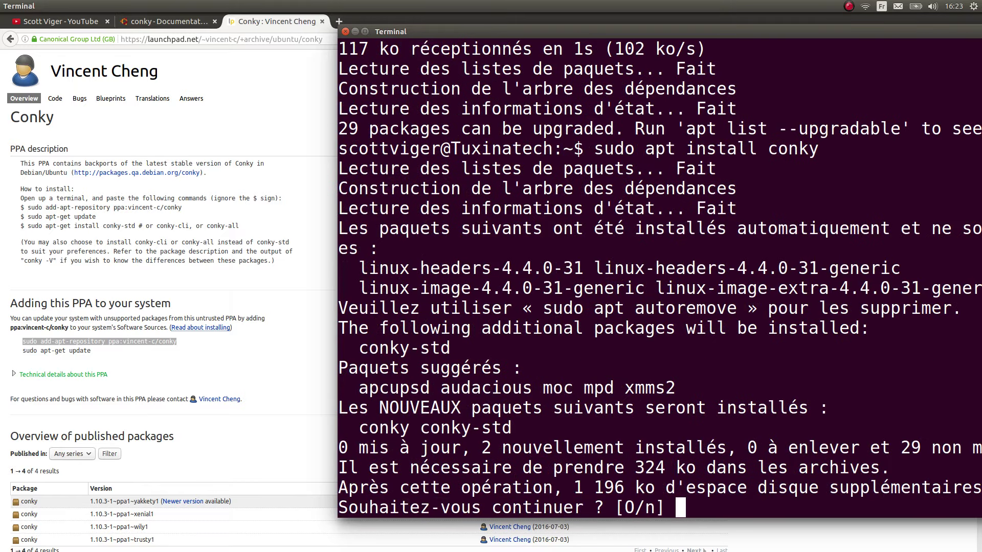
{"action": "type", "text": "o"}
{"action": "key", "text": "Return"}
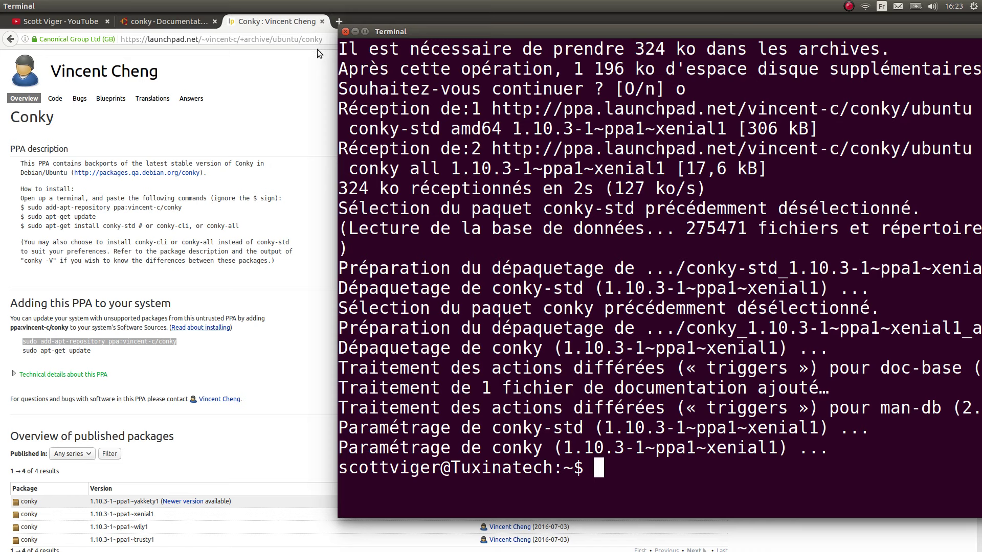
Minimize the browser window and search the installed applications for "conk".
{"action": "left_click", "coordinate": [149, 118]}
{"action": "left_click", "coordinate": [20, 6]}
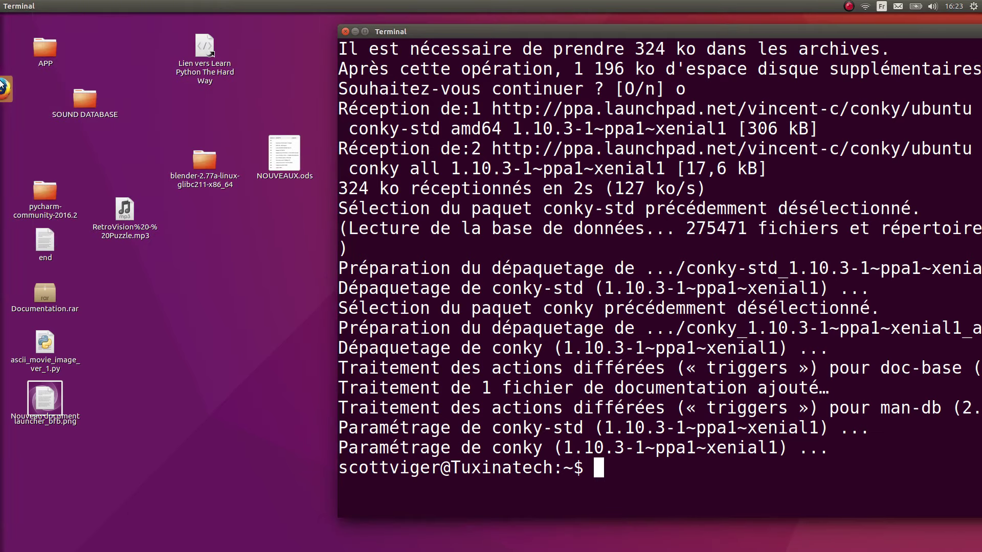
{"action": "left_click", "coordinate": [16, 30]}
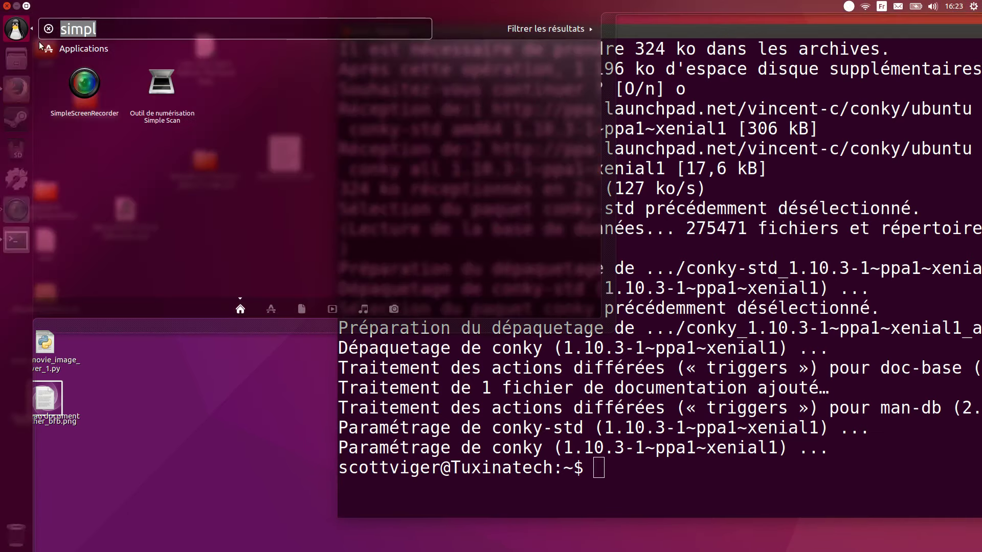
{"action": "type", "text": "c"}
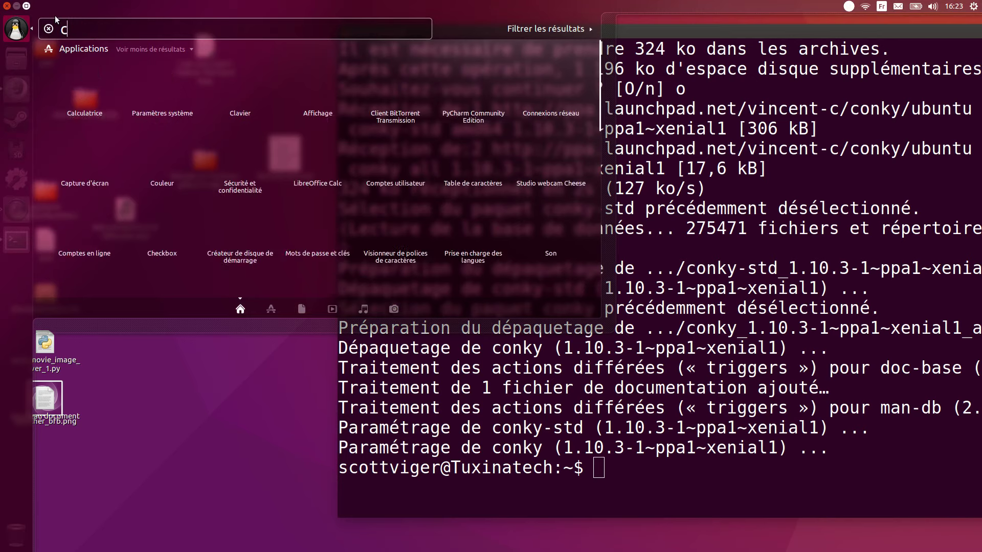
{"action": "type", "text": "onk"}
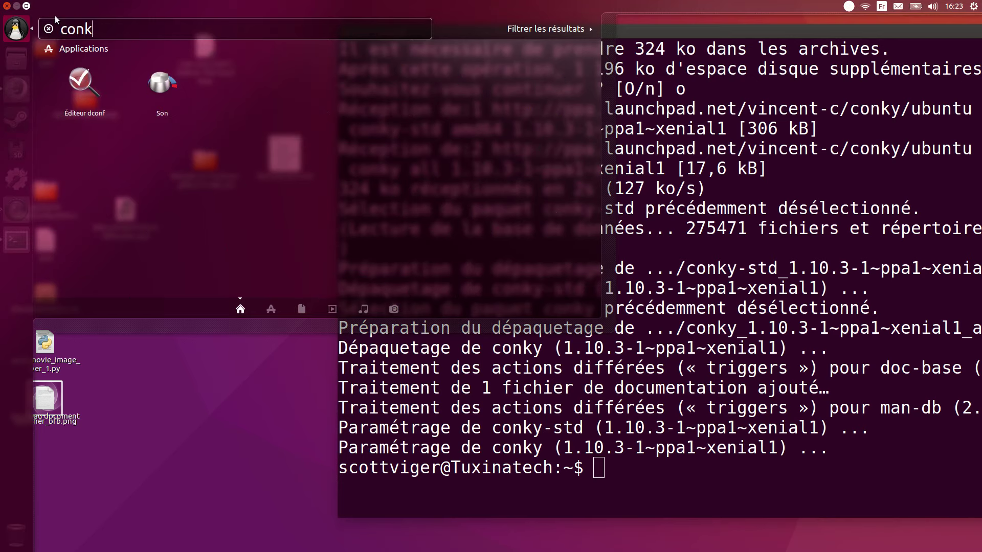
{"action": "left_click", "coordinate": [749, 210]}
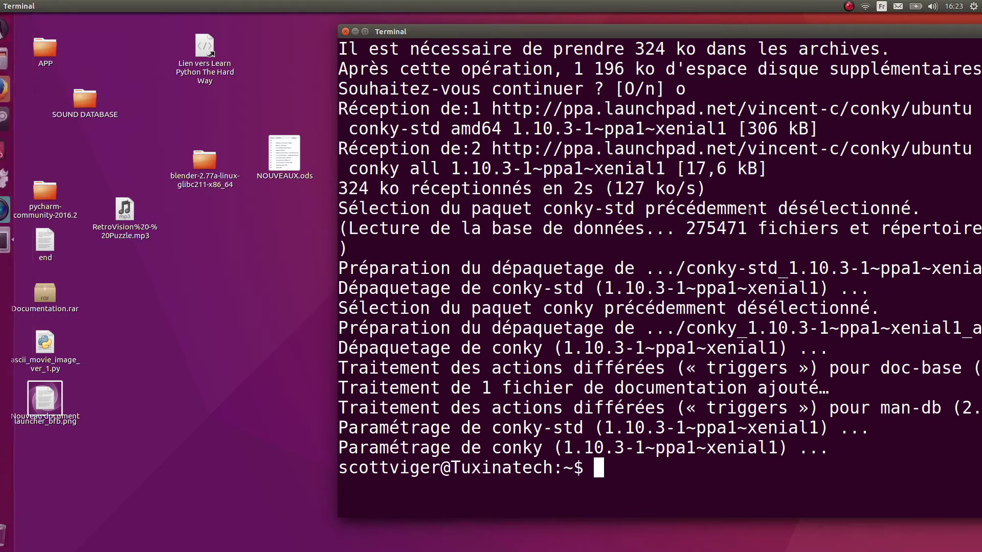
Launch conky from the terminal.
{"action": "type", "text": "conky"}
{"action": "key", "text": "Return"}
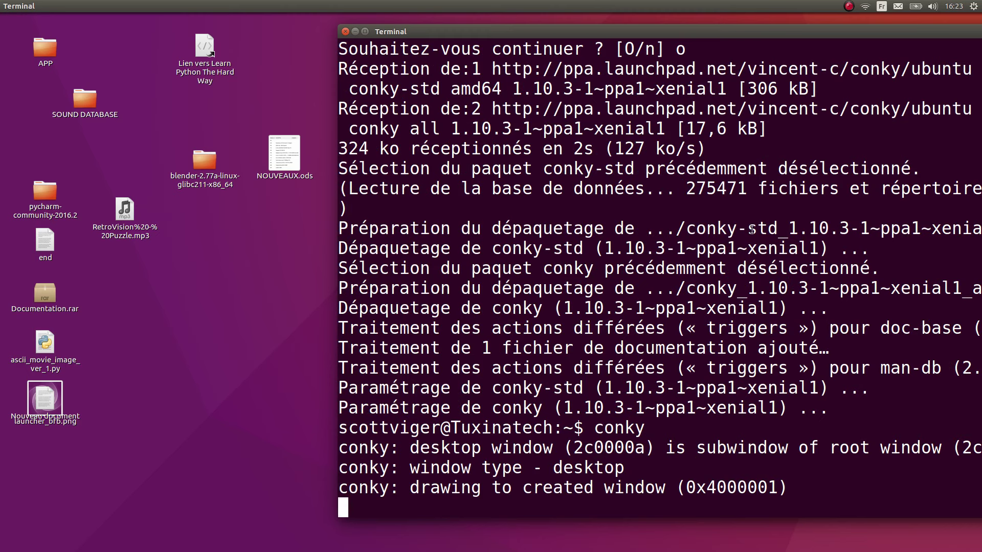
{"action": "left_click", "coordinate": [199, 253]}
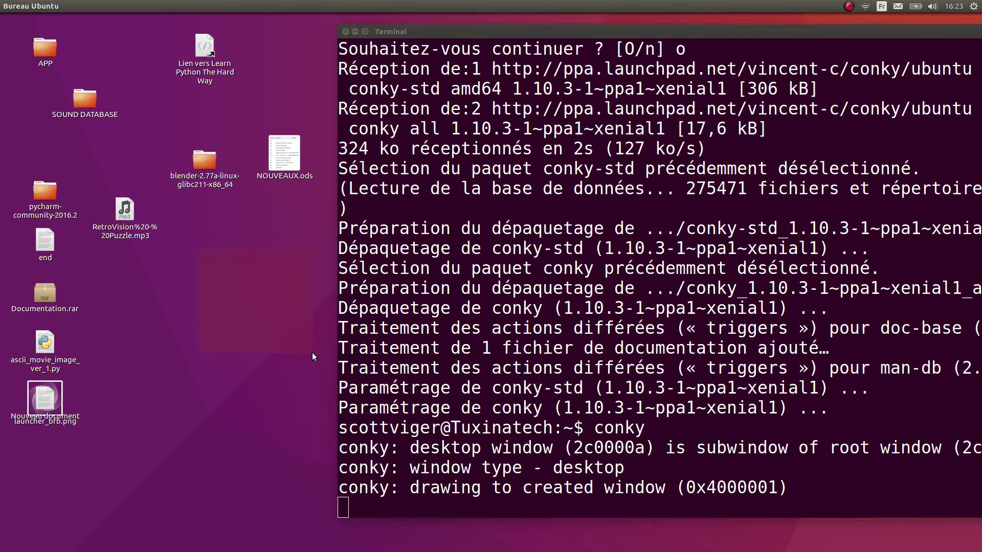
{"action": "left_click", "coordinate": [462, 290]}
{"action": "left_click_drag", "start_coordinate": [462, 290], "coordinate": [435, 333]}
{"action": "left_click", "coordinate": [434, 333]}
Move the terminal window aside to view the desktop behind it, and maximize the terminal.
{"action": "left_click_drag", "start_coordinate": [435, 31], "coordinate": [878, 44]}
{"action": "left_click_drag", "start_coordinate": [945, 42], "coordinate": [929, 63]}
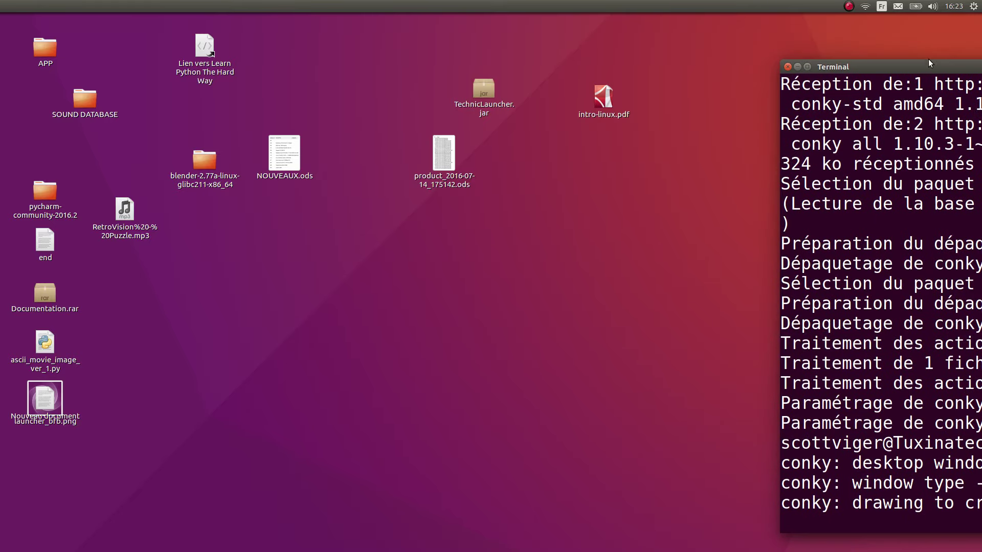
{"action": "double_click", "coordinate": [930, 63]}
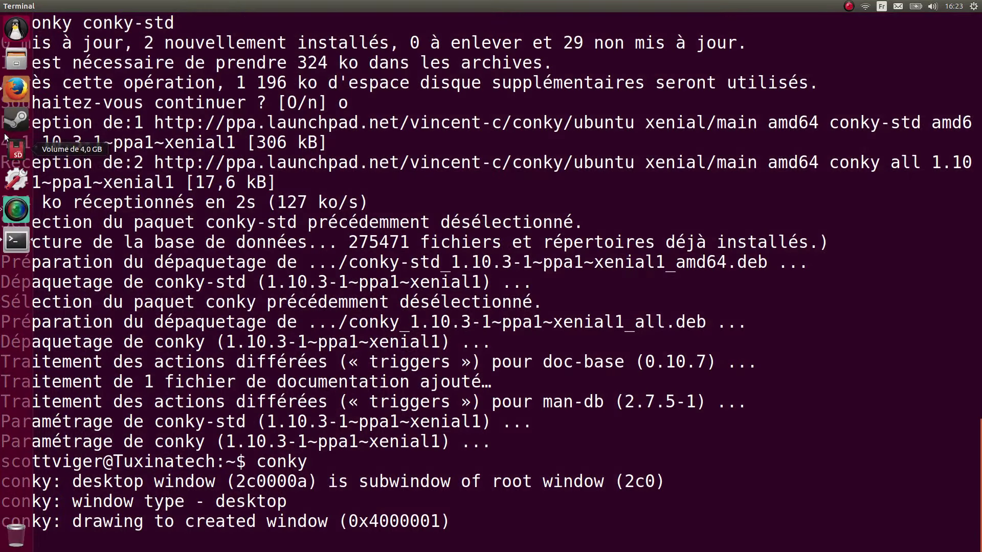
Search the installed applications for "conky" and consult the install instructions on the Conky PPA page in Firefox.
{"action": "left_click", "coordinate": [1, 23]}
{"action": "type", "text": "co"}
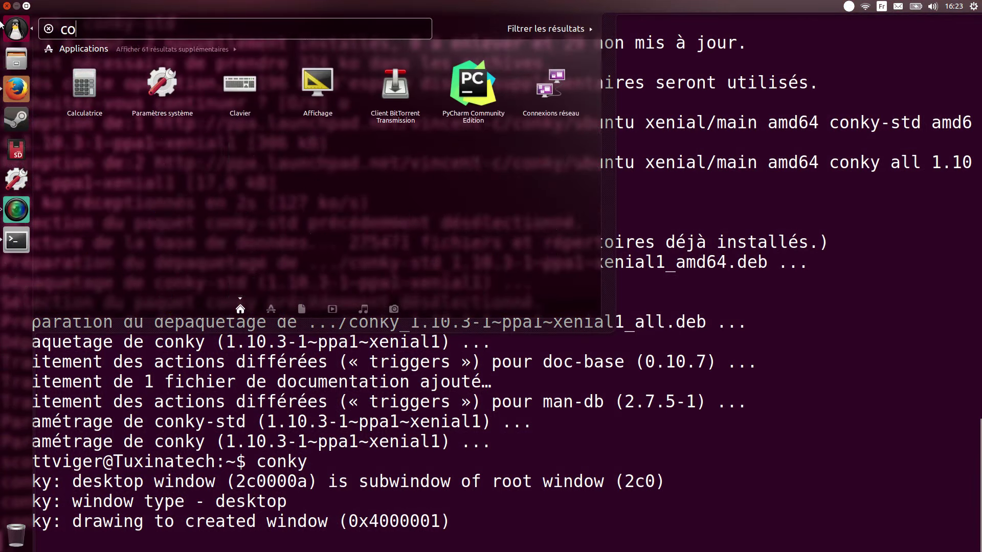
{"action": "type", "text": "nky"}
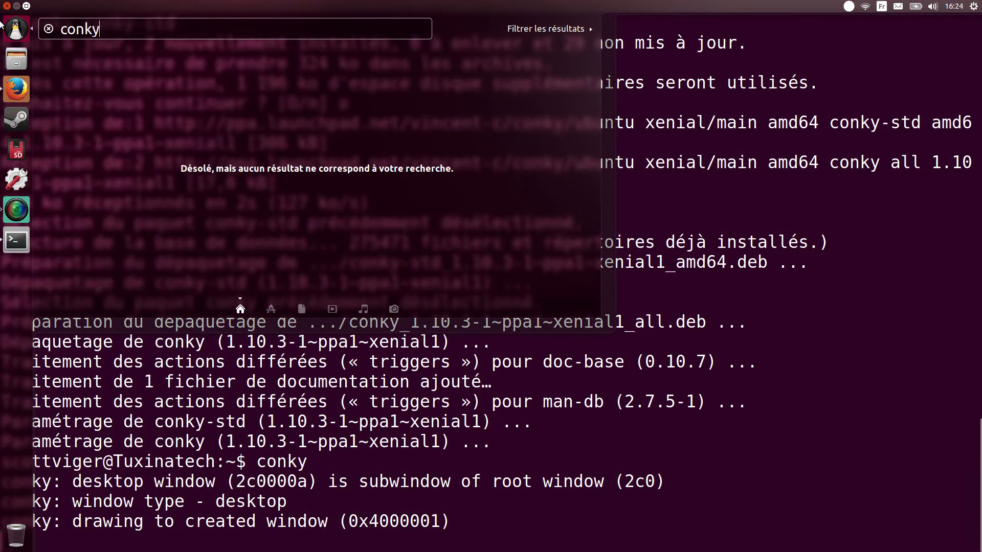
{"action": "left_click", "coordinate": [6, 21]}
{"action": "left_click", "coordinate": [10, 84]}
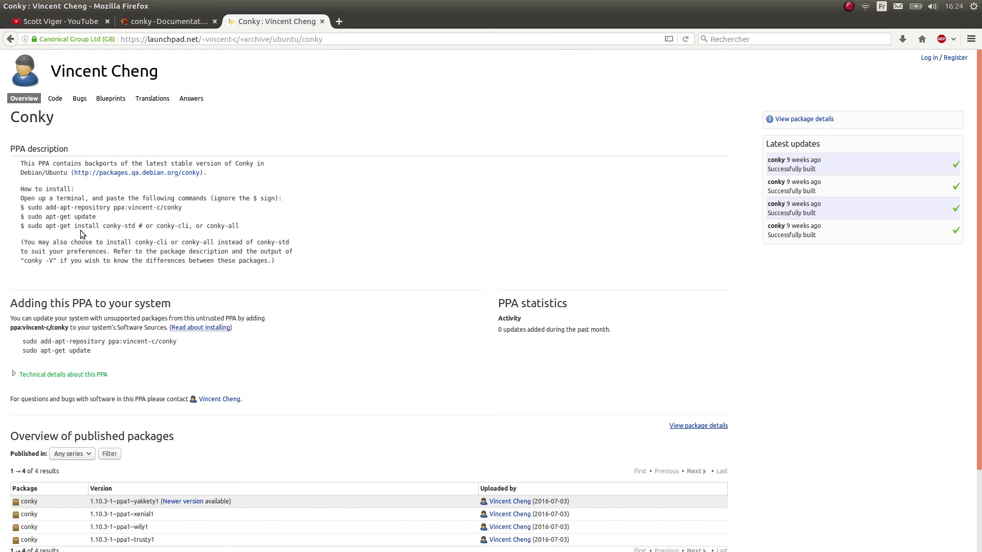
Switch to the terminal, stop the running conky, and install the conky-all package with sudo apt install conky-all, accepting the installation.
{"action": "left_click", "coordinate": [16, 240]}
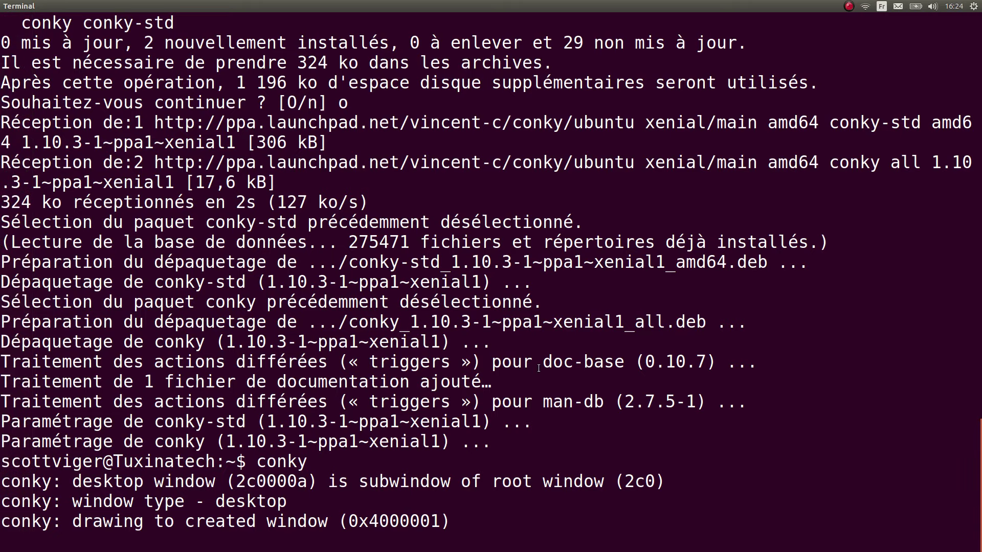
{"action": "key", "text": "ctrl+c"}
{"action": "type", "text": "conky"}
{"action": "key", "text": "Up"}
{"action": "key", "text": "Up"}
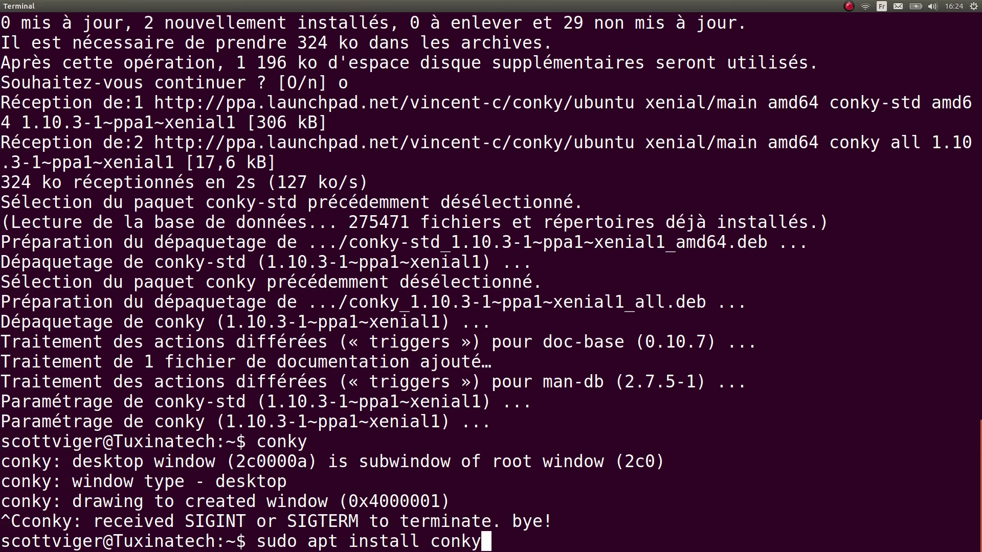
{"action": "key", "text": "Down"}
{"action": "type", "text": "-all"}
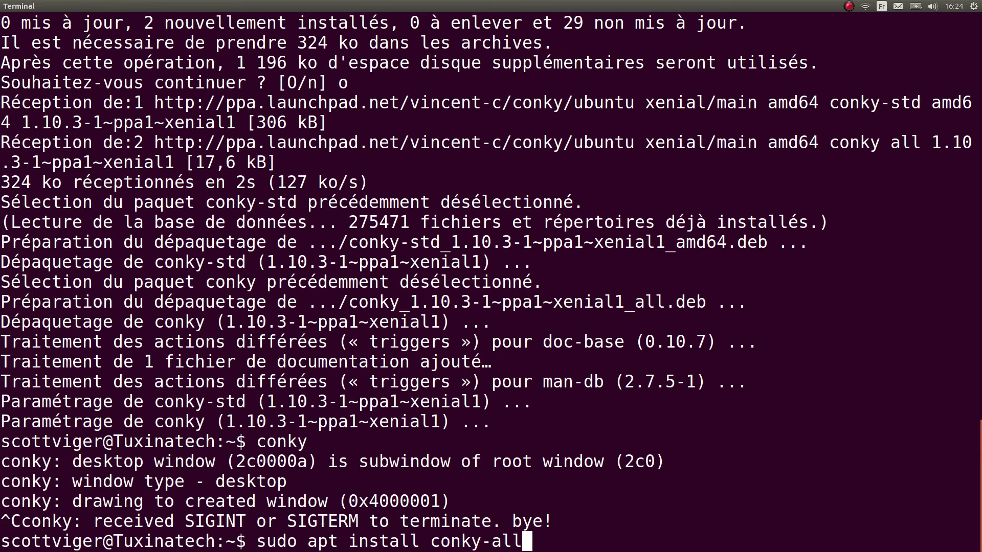
{"action": "key", "text": "Return"}
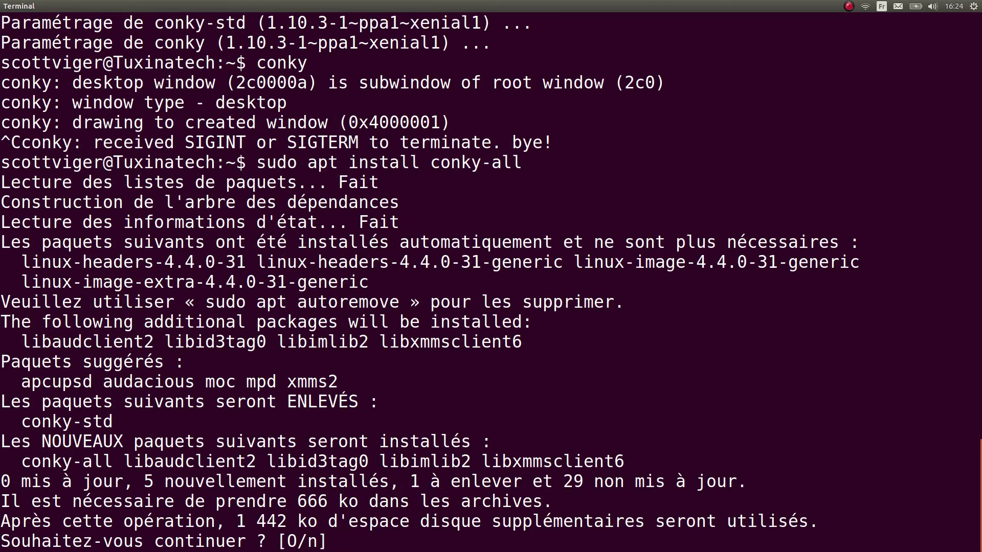
{"action": "type", "text": "o"}
{"action": "key", "text": "Return"}
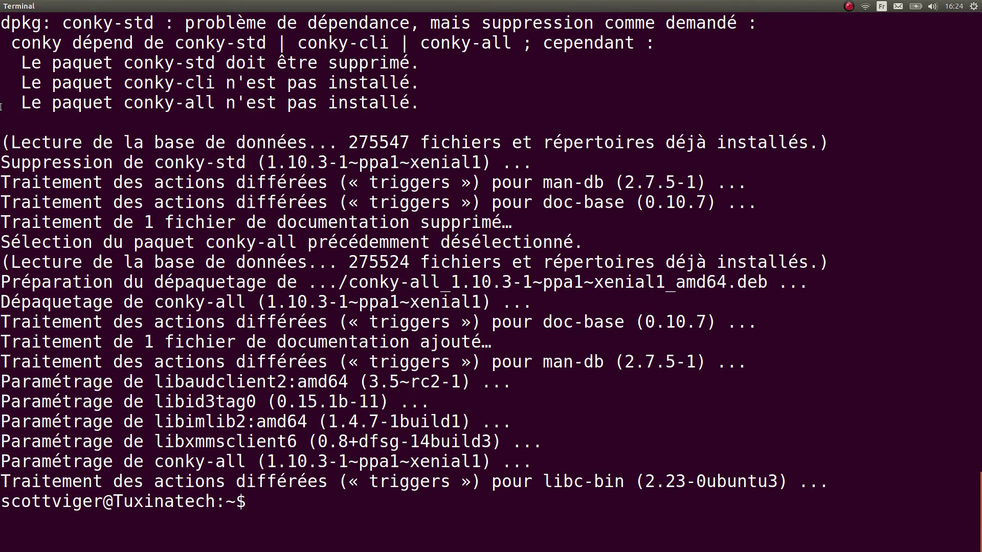
Look up conky once more in the application search and close the search.
{"action": "left_click", "coordinate": [7, 23]}
{"action": "type", "text": "conk"}
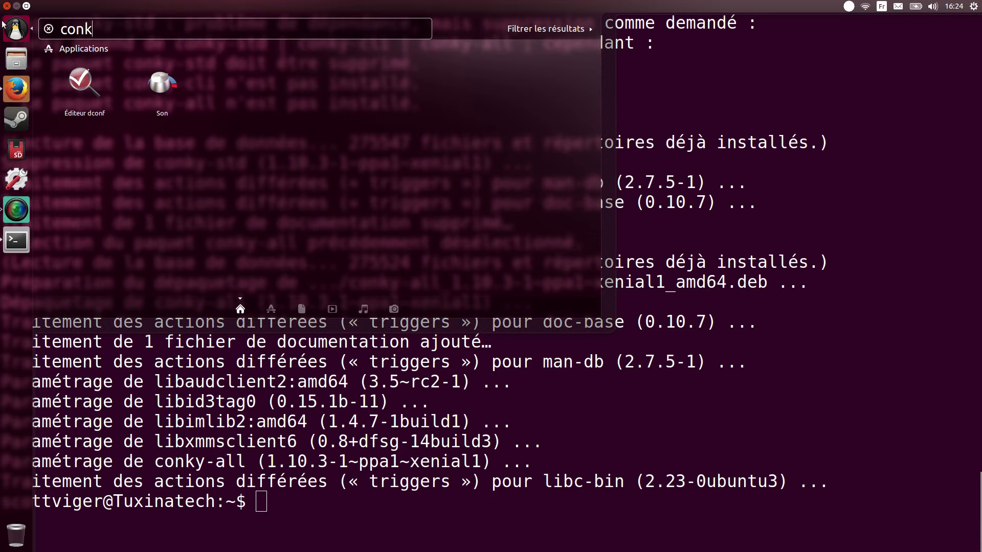
{"action": "key", "text": "BackSpace"}
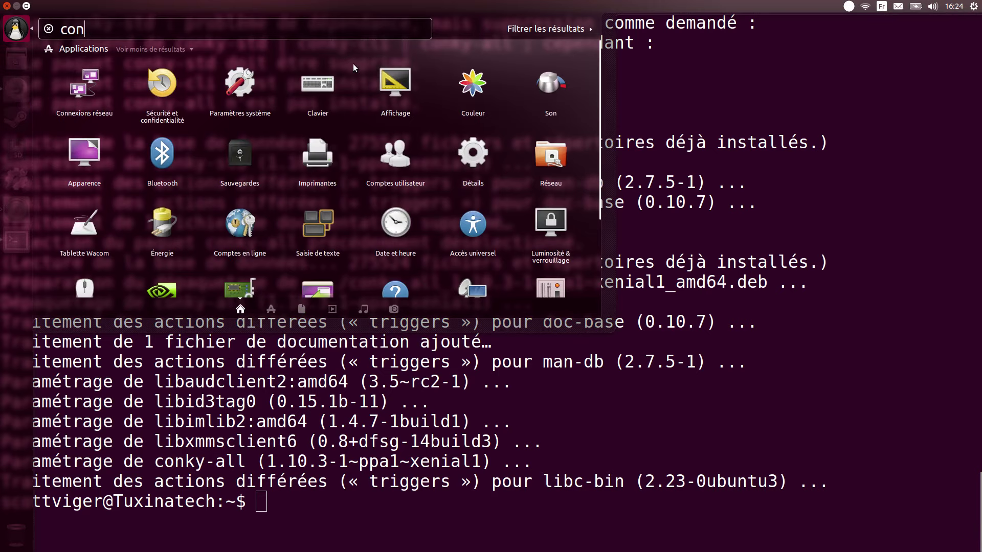
{"action": "type", "text": "on"}
{"action": "key", "text": "BackSpace"}
{"action": "key", "text": "BackSpace"}
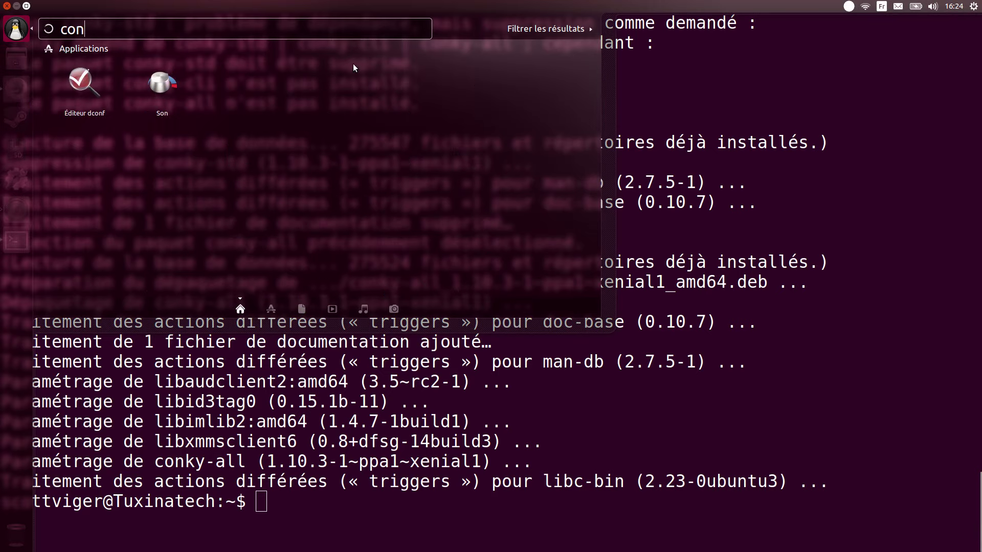
{"action": "type", "text": "ky"}
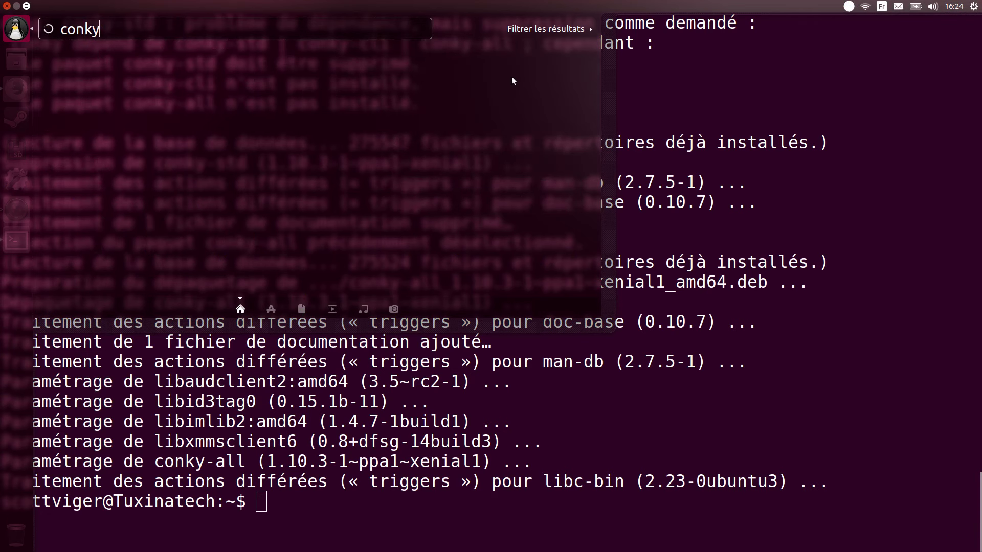
{"action": "key", "text": "Escape"}
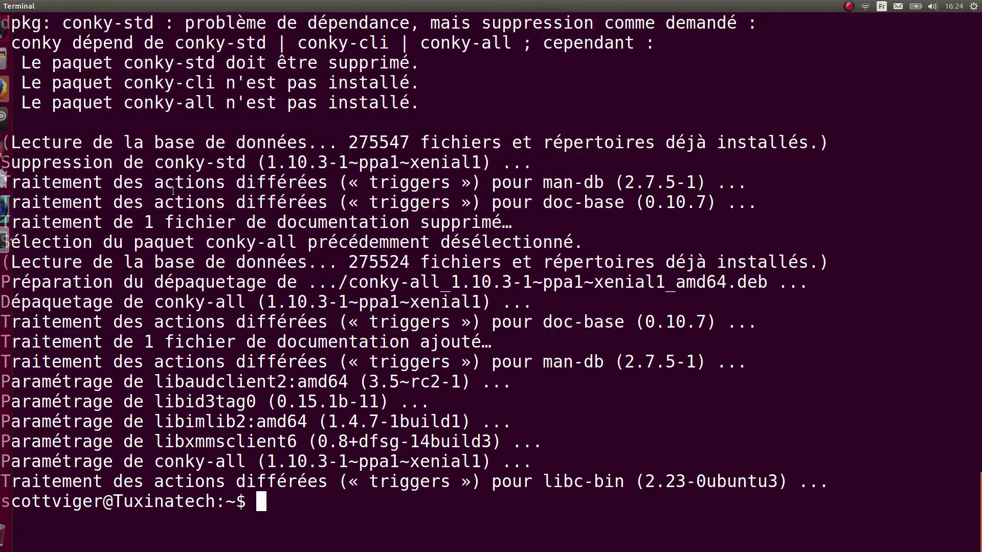
Run conky in the terminal, declining the list of completions, and briefly restore the terminal window from its maximized state.
{"action": "type", "text": "con"}
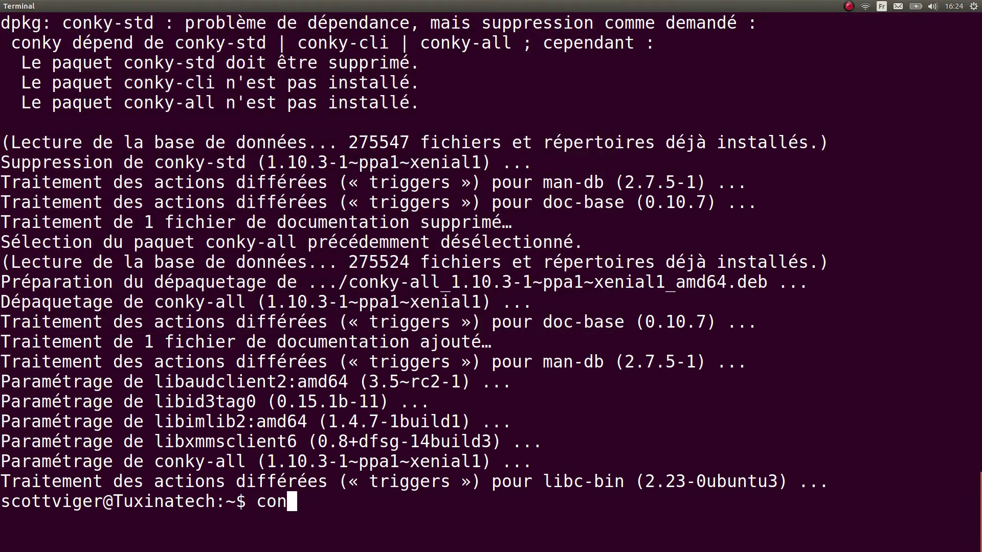
{"action": "type", "text": "ky"}
{"action": "key", "text": "Tab"}
{"action": "key", "text": "Tab"}
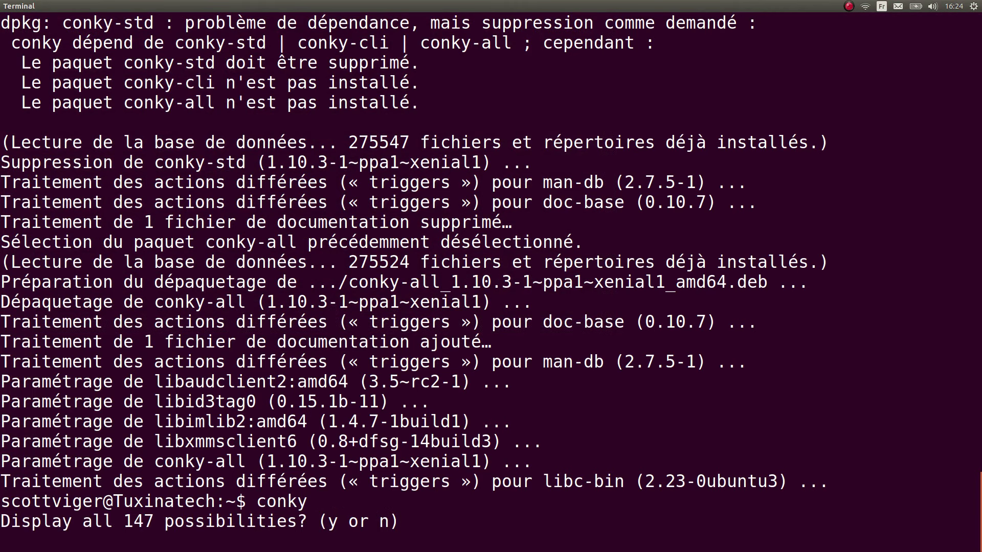
{"action": "key", "text": "n"}
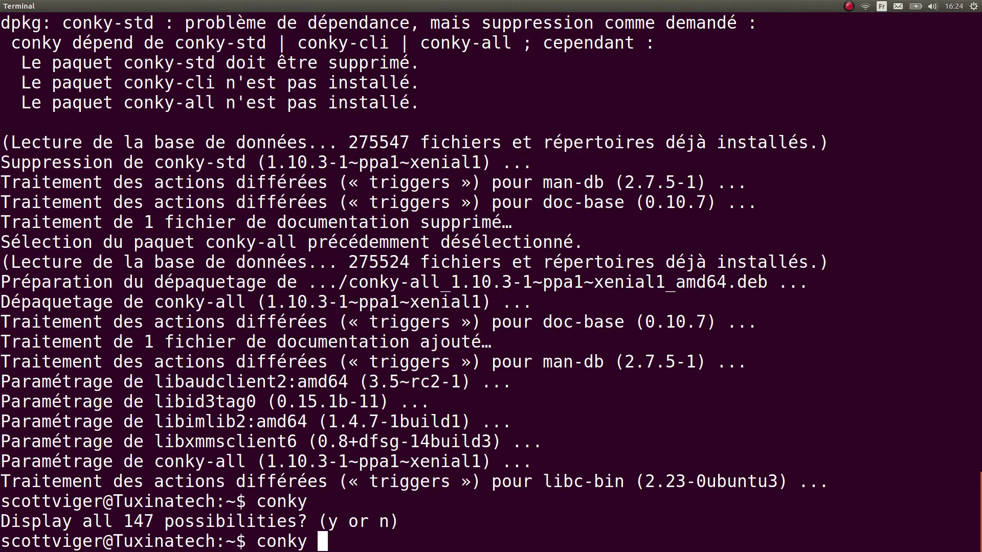
{"action": "key", "text": "Return"}
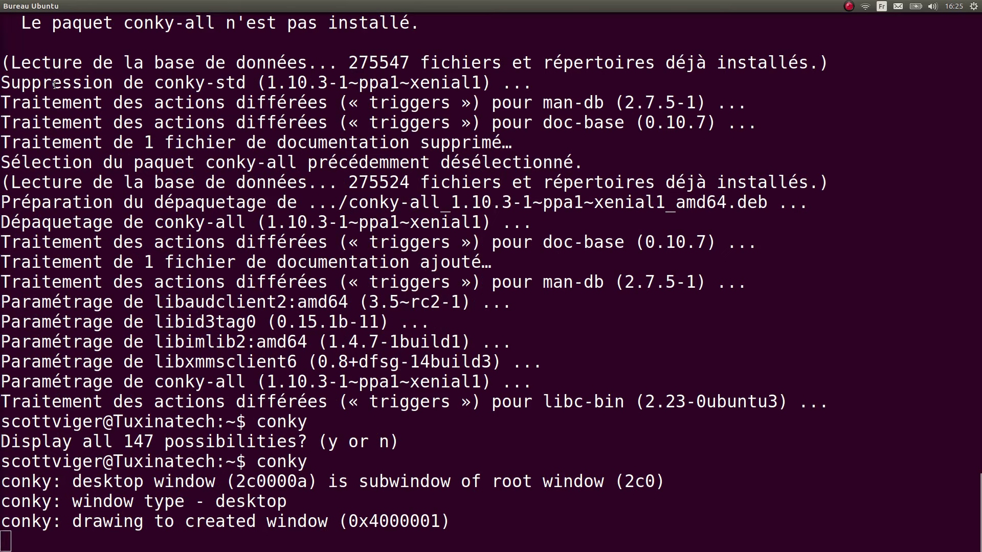
{"action": "key", "text": "ctrl+super+Down"}
{"action": "key", "text": "ctrl+super+Up"}
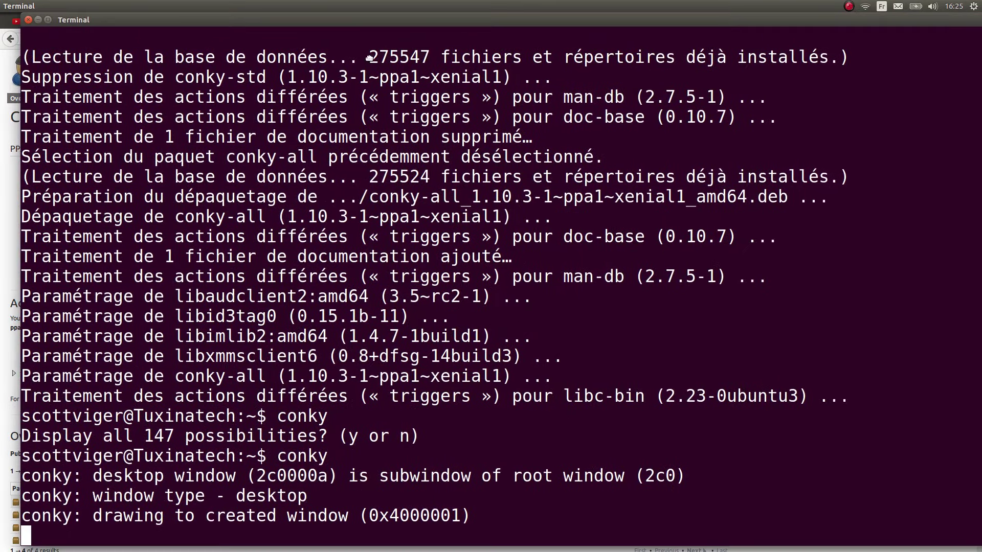
Stop the running conky and display its command-line options with conky --help.
{"action": "key", "text": "ctrl+c"}
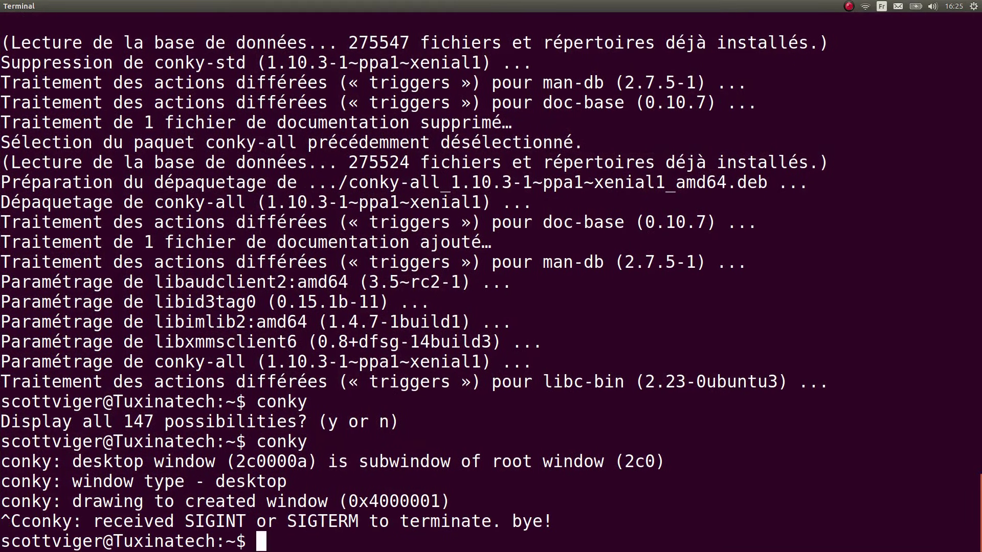
{"action": "type", "text": "conky "}
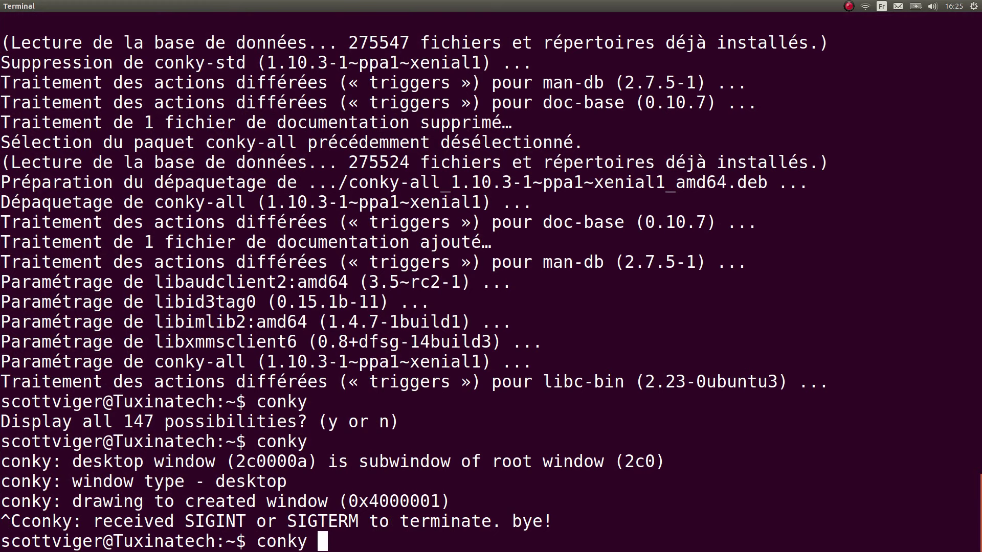
{"action": "type", "text": "--help"}
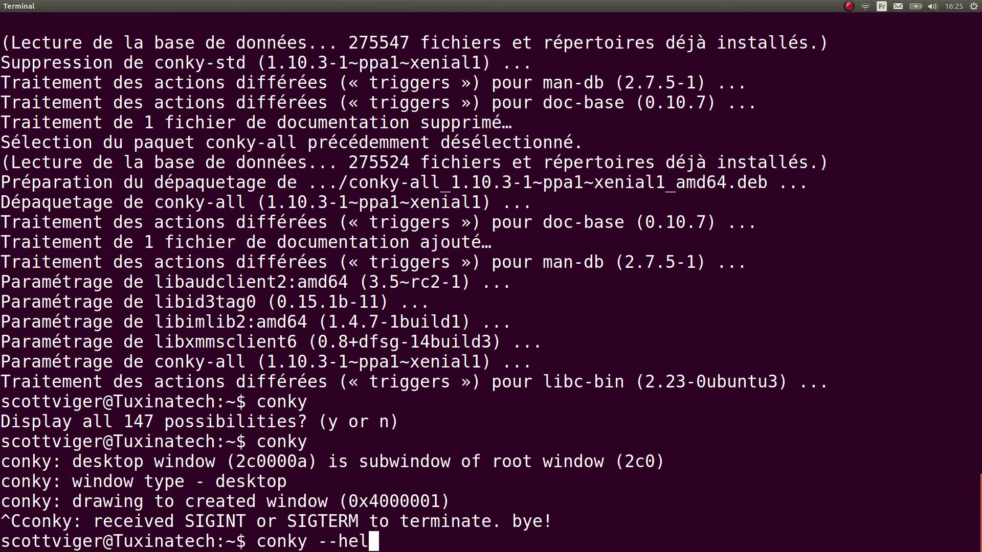
{"action": "key", "text": "Return"}
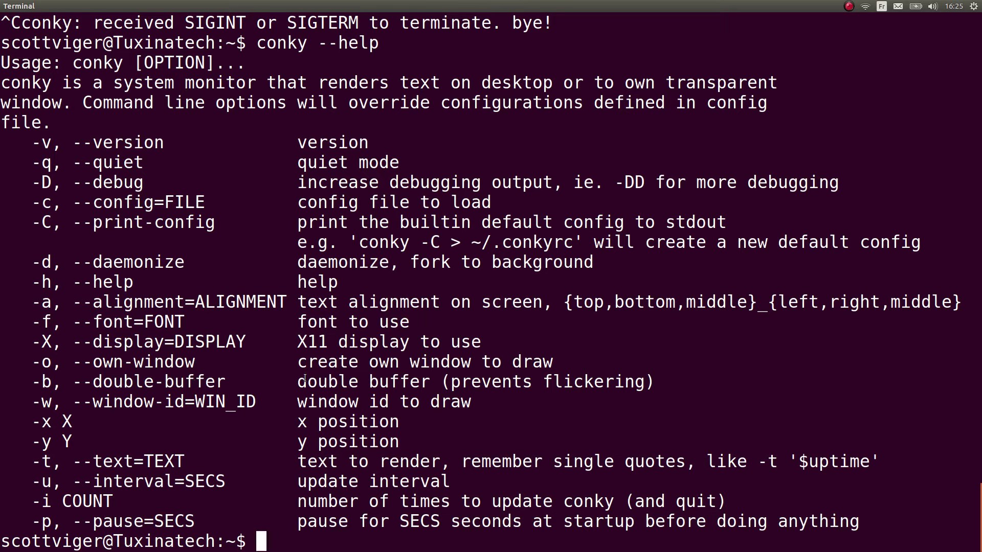
Run conky -o to draw in its own window, check the bare desktop, and stop conky.
{"action": "key", "text": "Up"}
{"action": "key", "text": "BackSpace"}
{"action": "key", "text": "BackSpace"}
{"action": "key", "text": "BackSpace"}
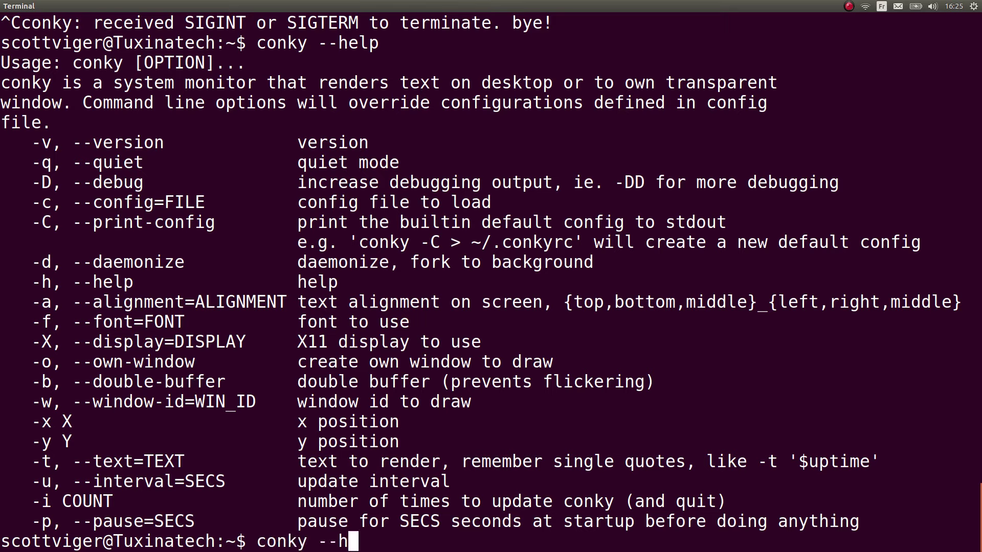
{"action": "key", "text": "BackSpace"}
{"action": "key", "text": "BackSpace"}
{"action": "type", "text": "o"}
{"action": "key", "text": "Return"}
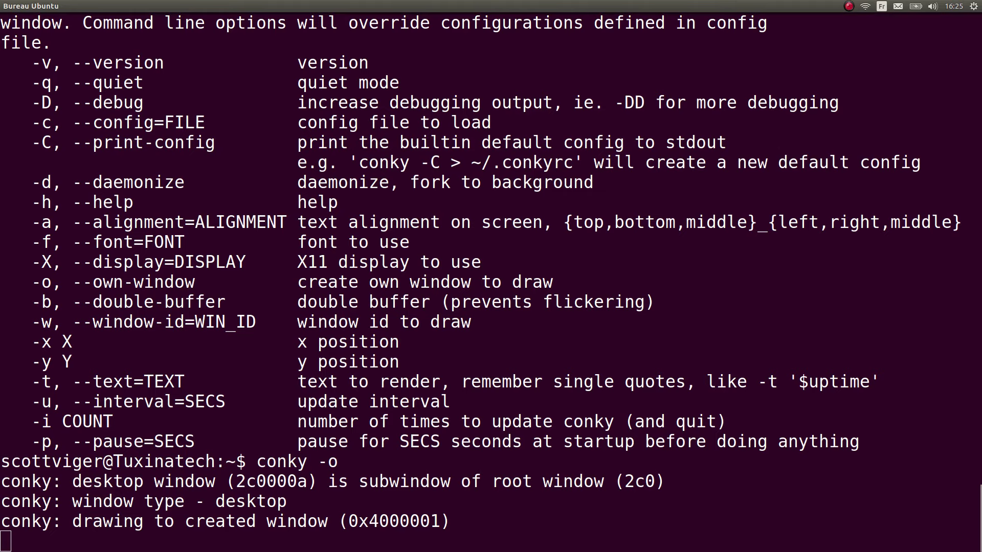
{"action": "key", "text": "ctrl+super+d"}
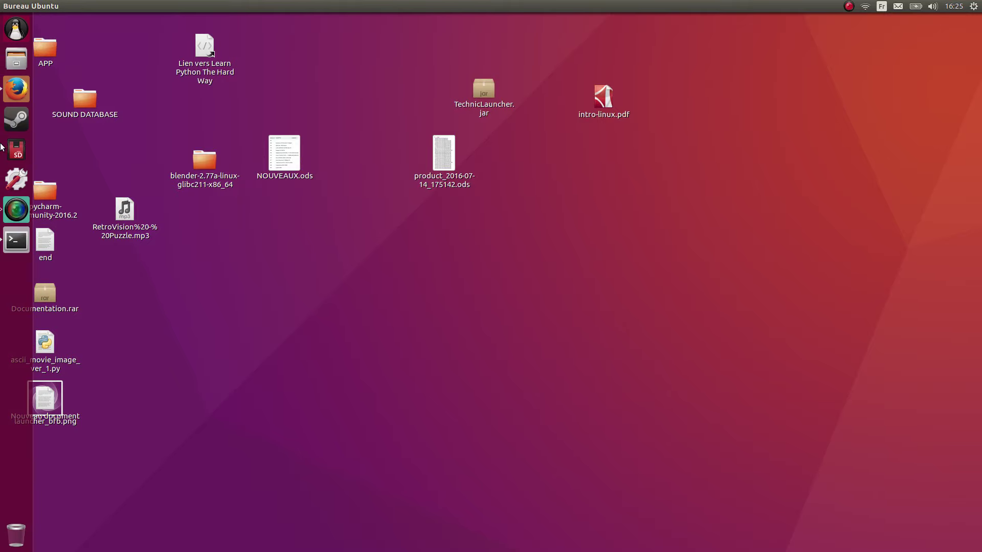
{"action": "key", "text": "ctrl+super+d"}
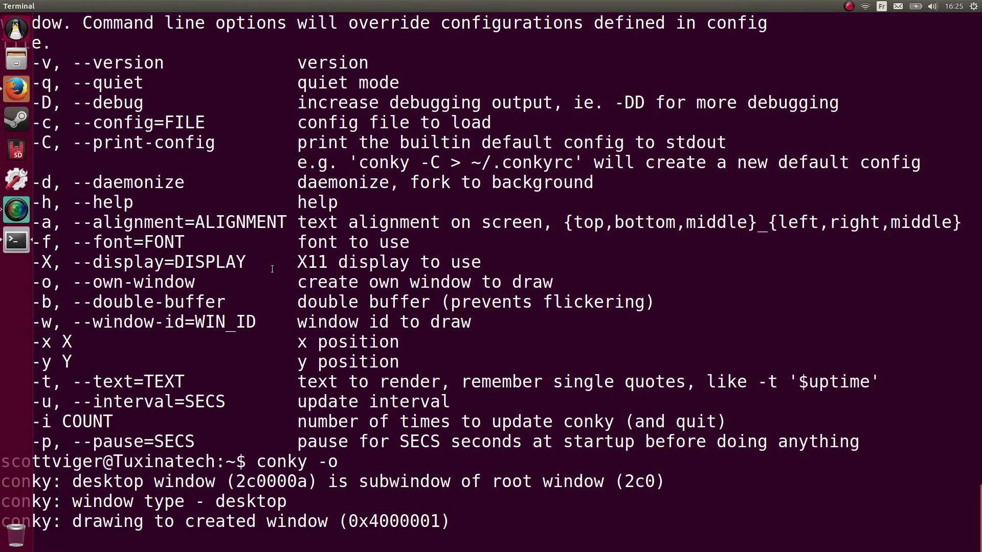
{"action": "key", "text": "ctrl+c"}
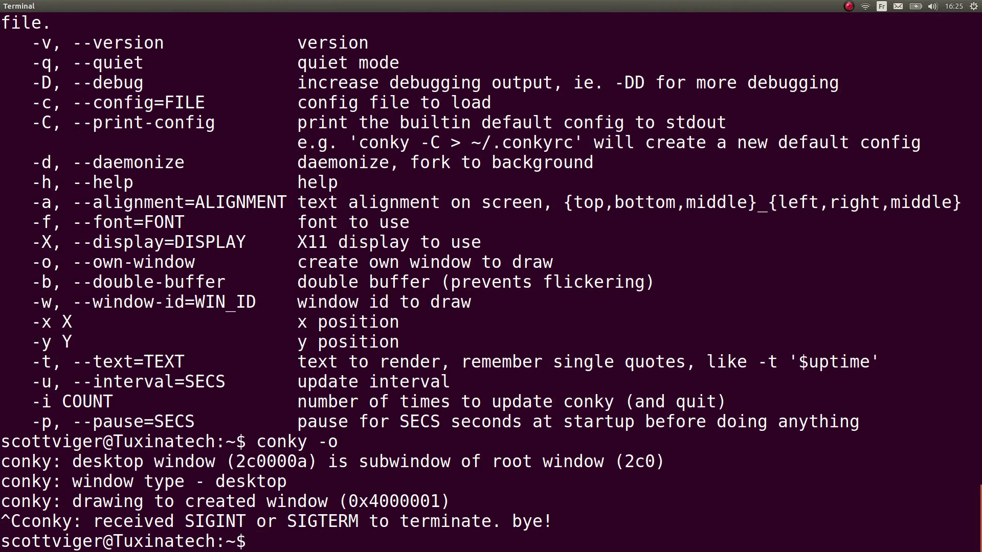
Try to run conky -X without a display argument, declining the list of completions.
{"action": "key", "text": "Up"}
{"action": "key", "text": "BackSpace"}
{"action": "type", "text": "X"}
{"action": "key", "text": "Tab"}
{"action": "key", "text": "Tab"}
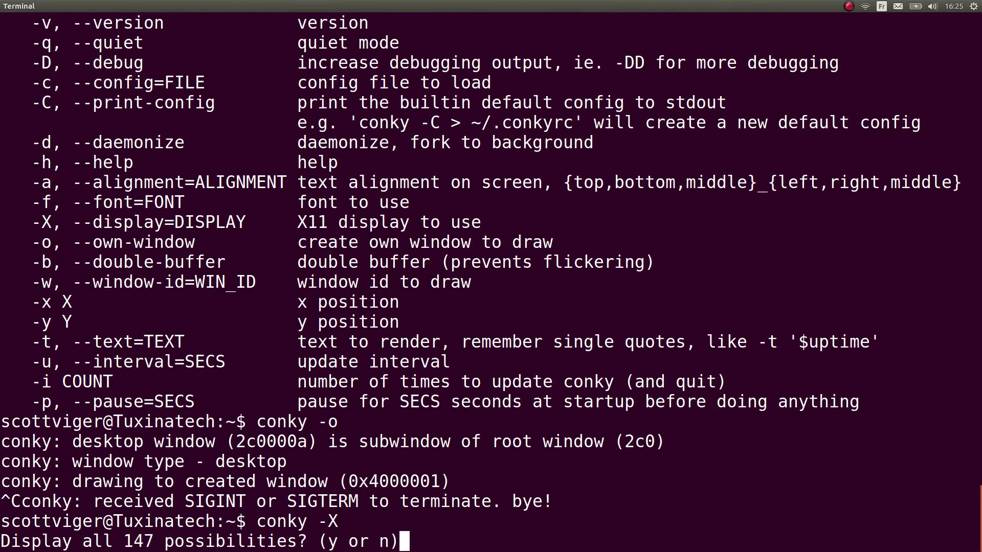
{"action": "key", "text": "n"}
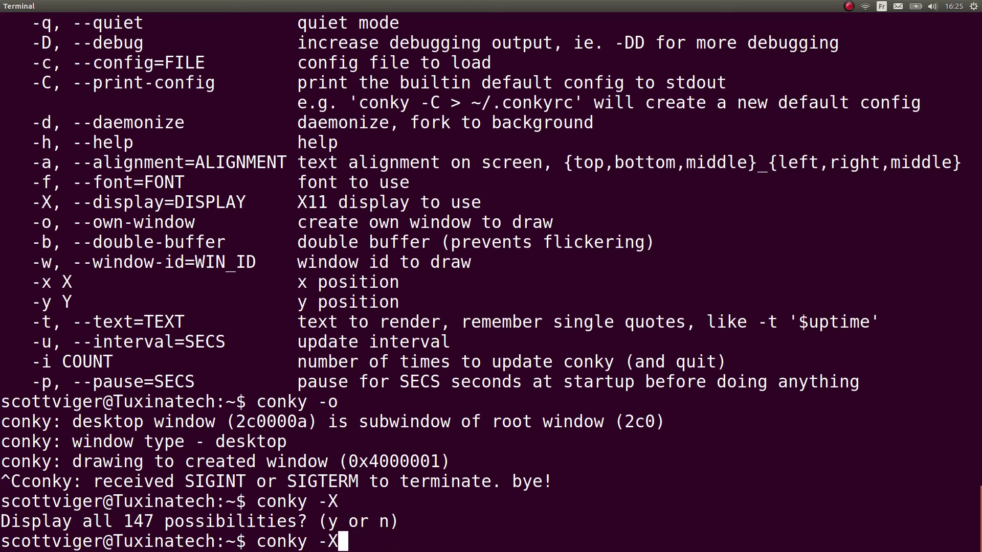
{"action": "key", "text": "Return"}
Try to start conky on a specific display with conky -X VGA-1 and conky -X VGA.
{"action": "key", "text": "Up"}
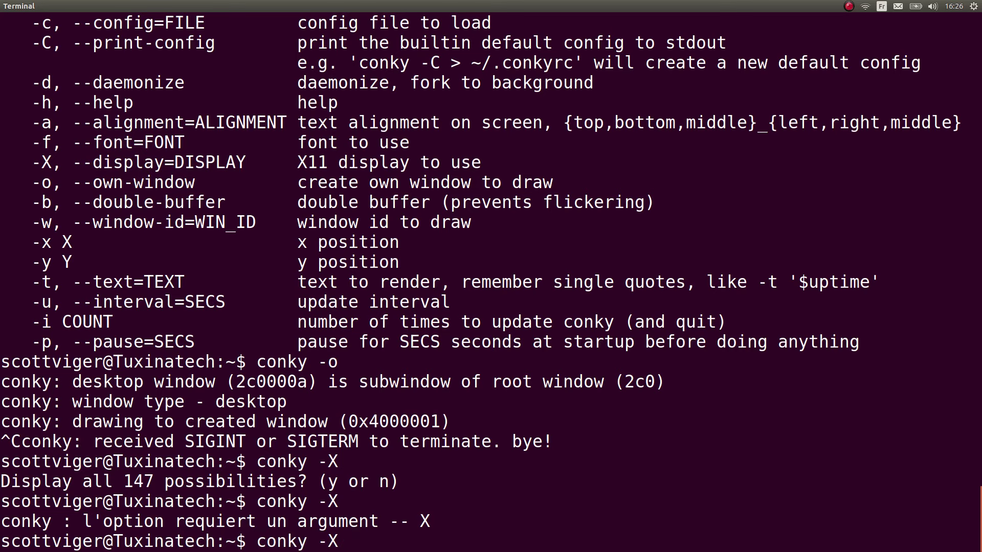
{"action": "type", "text": "VGA-1"}
{"action": "key", "text": "Return"}
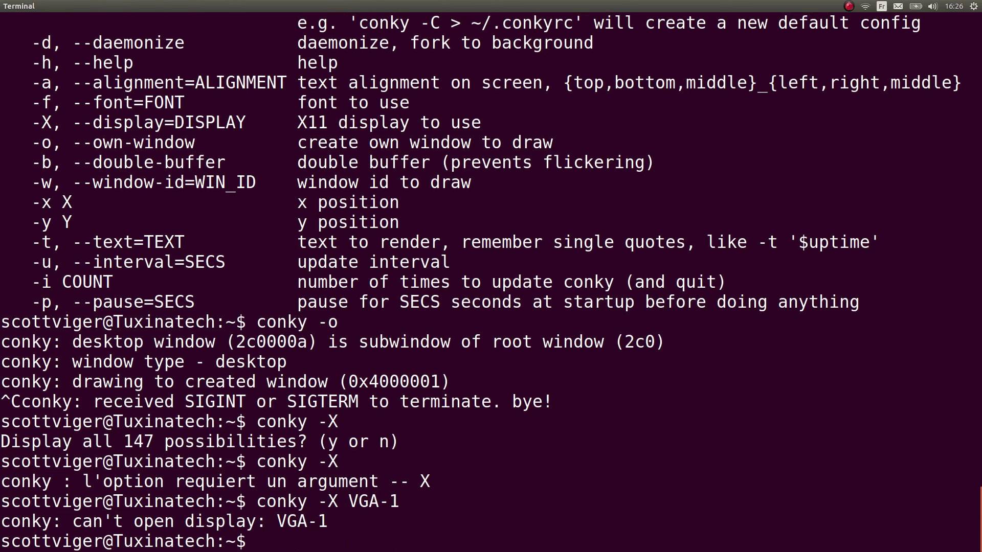
{"action": "key", "text": "Up"}
{"action": "key", "text": "BackSpace"}
{"action": "key", "text": "BackSpace"}
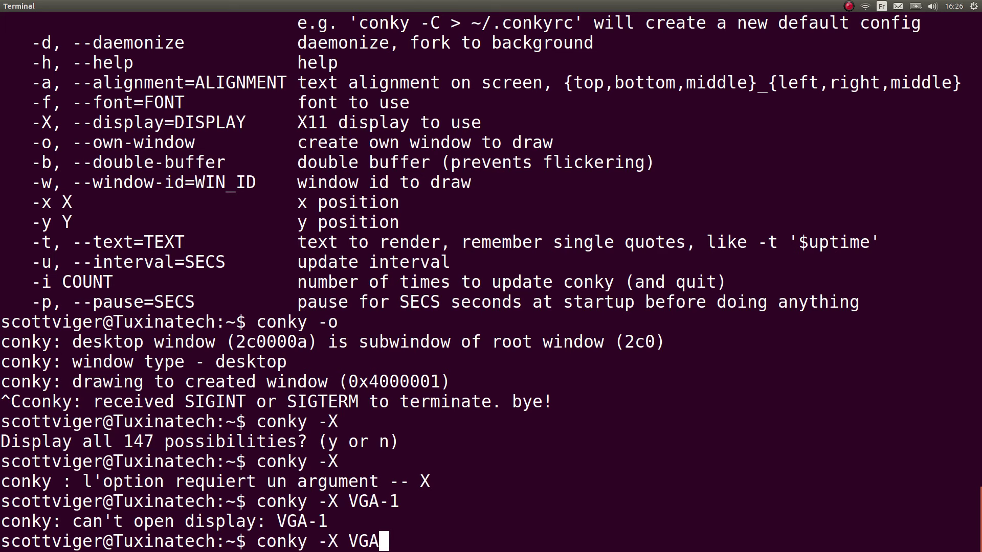
{"action": "key", "text": "Return"}
Run conky -x 1500, move the terminal aside to check the desktop, bring it back, and stop conky after a rerun.
{"action": "key", "text": "Up"}
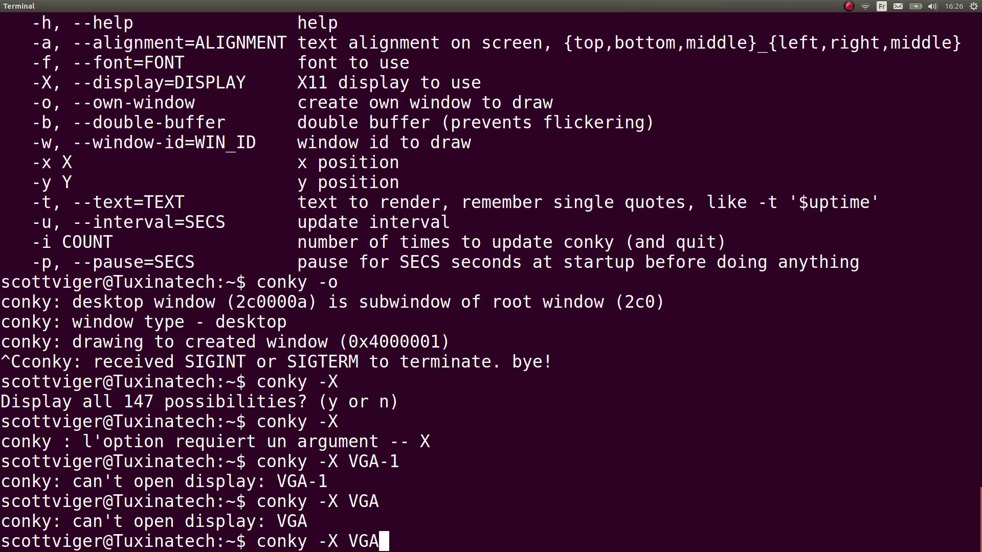
{"action": "key", "text": "BackSpace"}
{"action": "key", "text": "BackSpace"}
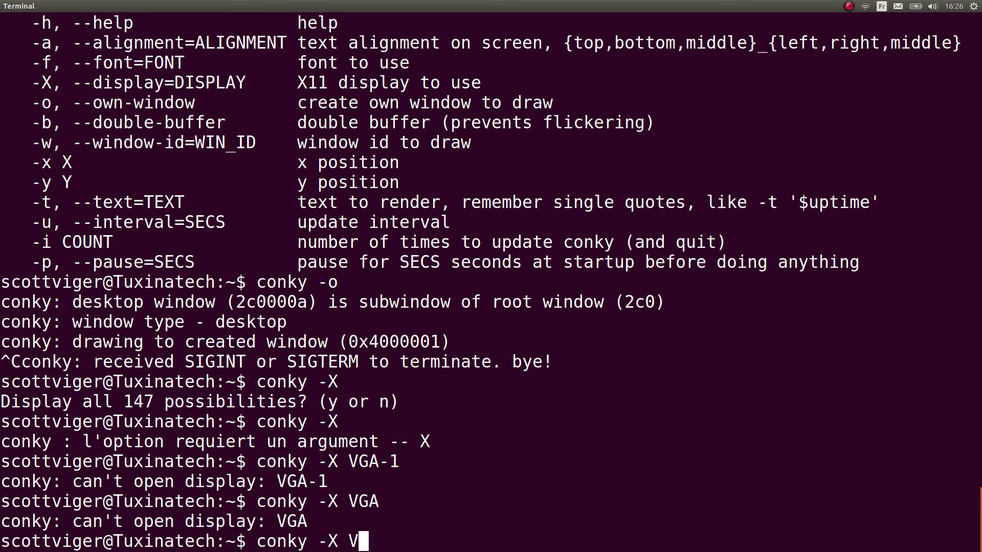
{"action": "key", "text": "BackSpace"}
{"action": "key", "text": "BackSpace"}
{"action": "key", "text": "BackSpace"}
{"action": "type", "text": "x"}
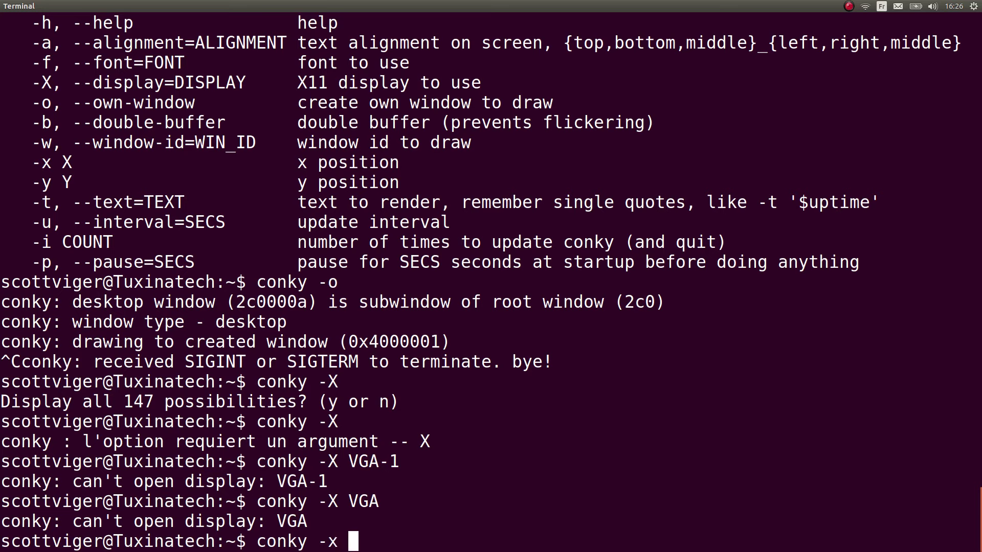
{"action": "type", "text": "1500"}
{"action": "key", "text": "Return"}
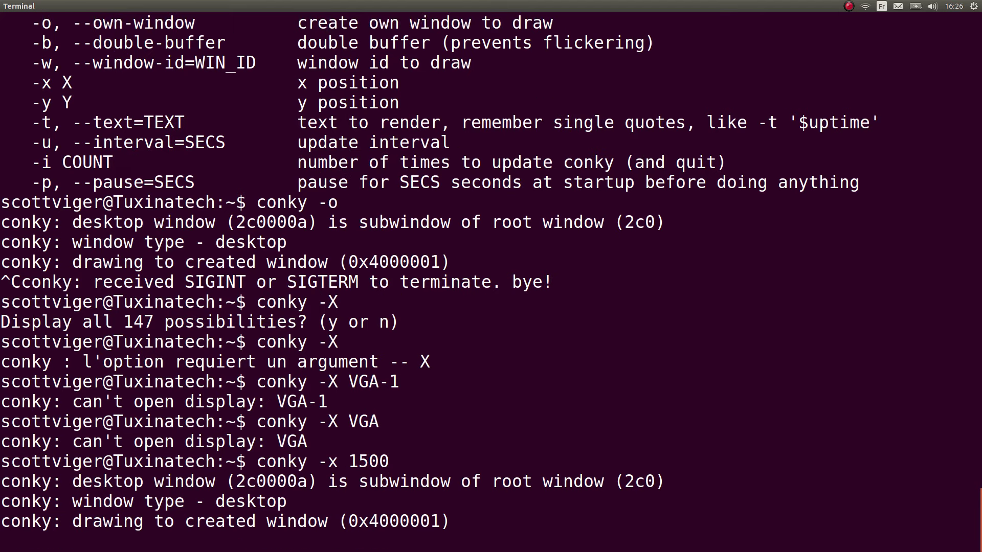
{"action": "left_click_drag", "start_coordinate": [716, 5], "coordinate": [981, 123]}
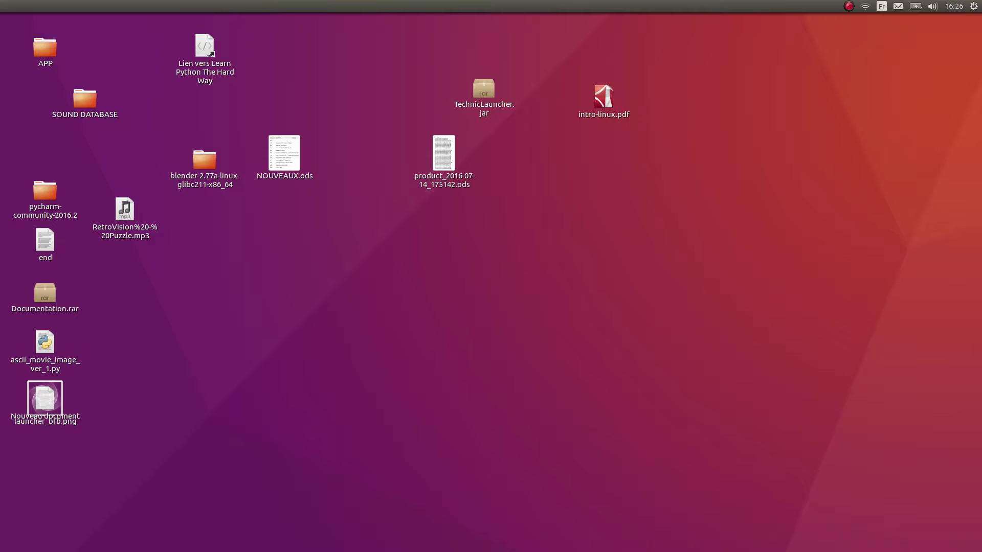
{"action": "left_click_drag", "start_coordinate": [981, 123], "coordinate": [396, 1]}
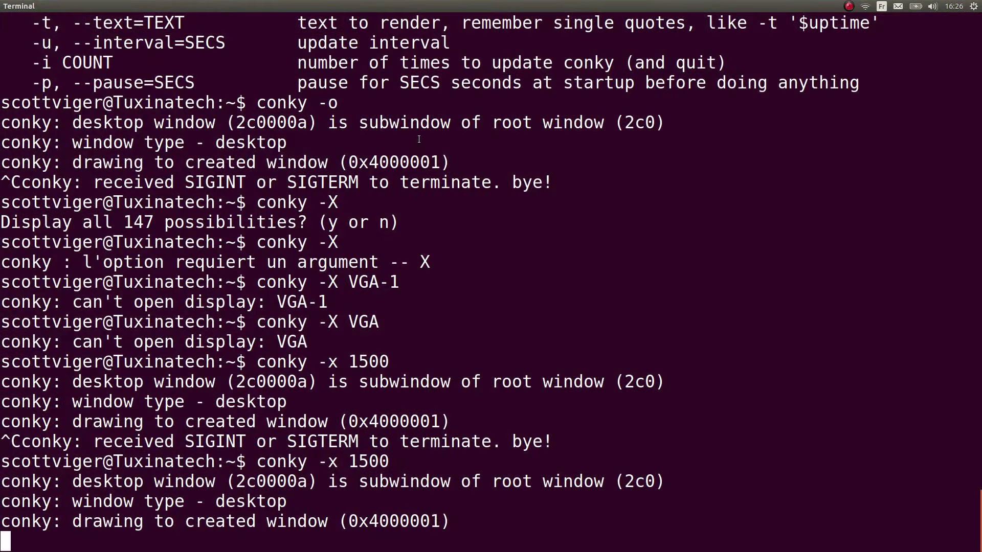
{"action": "key", "text": "ctrl+c"}
Go through the recent conky commands and review the option list in the earlier help output.
{"action": "key", "text": "Up"}
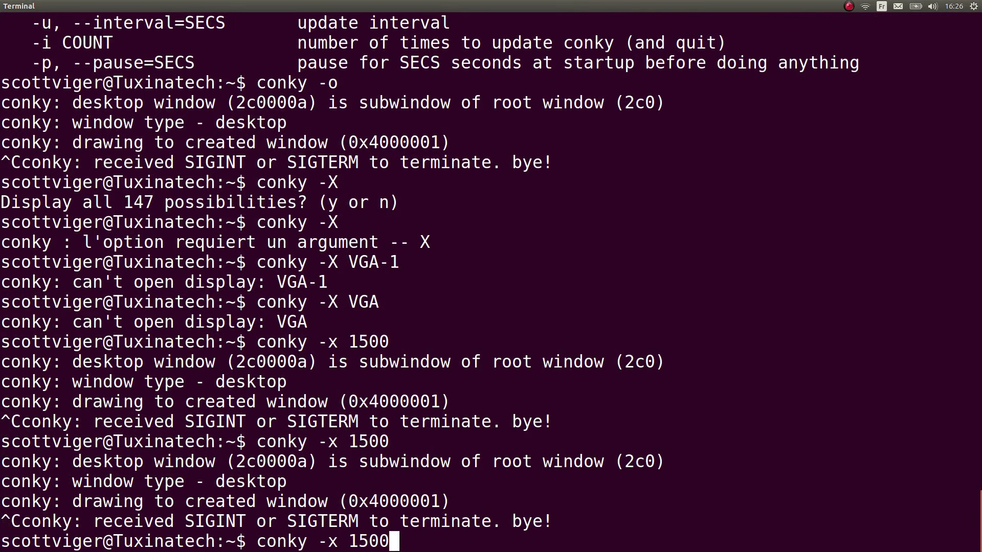
{"action": "key", "text": "Up"}
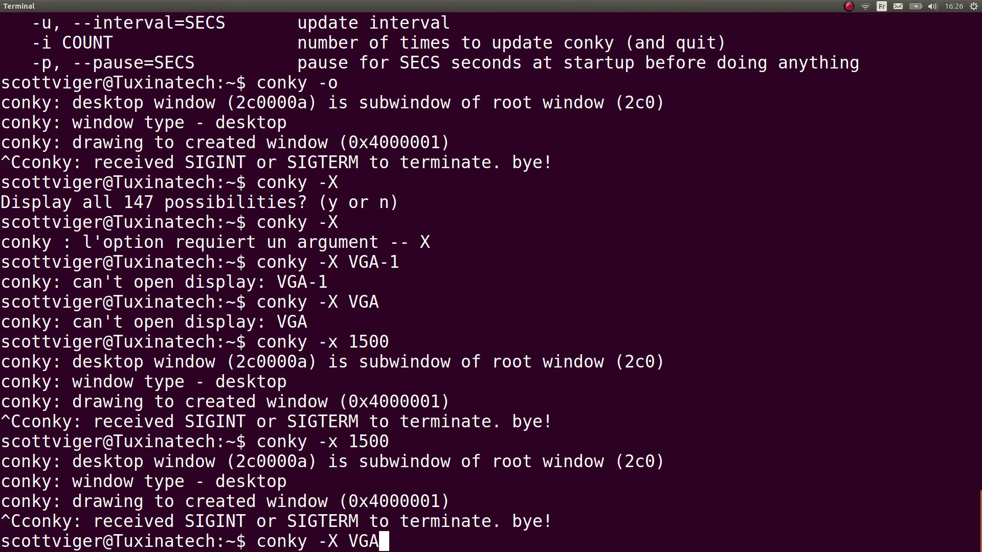
{"action": "key", "text": "Down"}
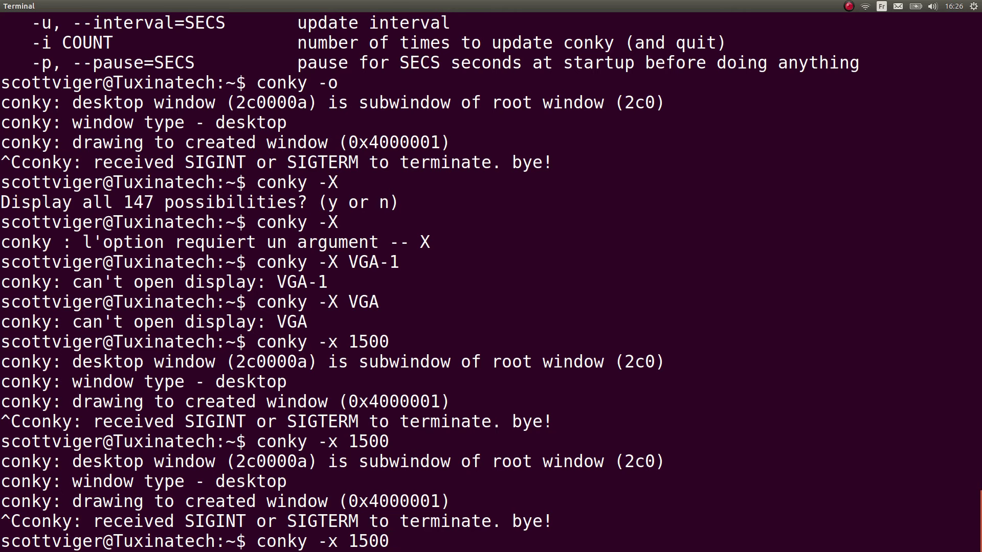
{"action": "scroll", "coordinate": [382, 139], "scroll_direction": "up", "scroll_amount": 2}
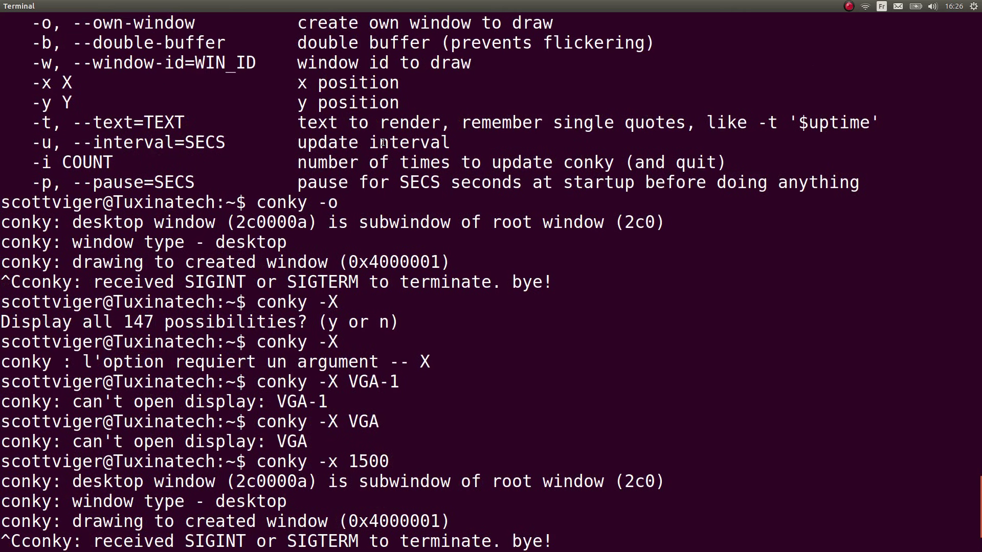
{"action": "scroll", "coordinate": [382, 134], "scroll_direction": "up", "scroll_amount": 1}
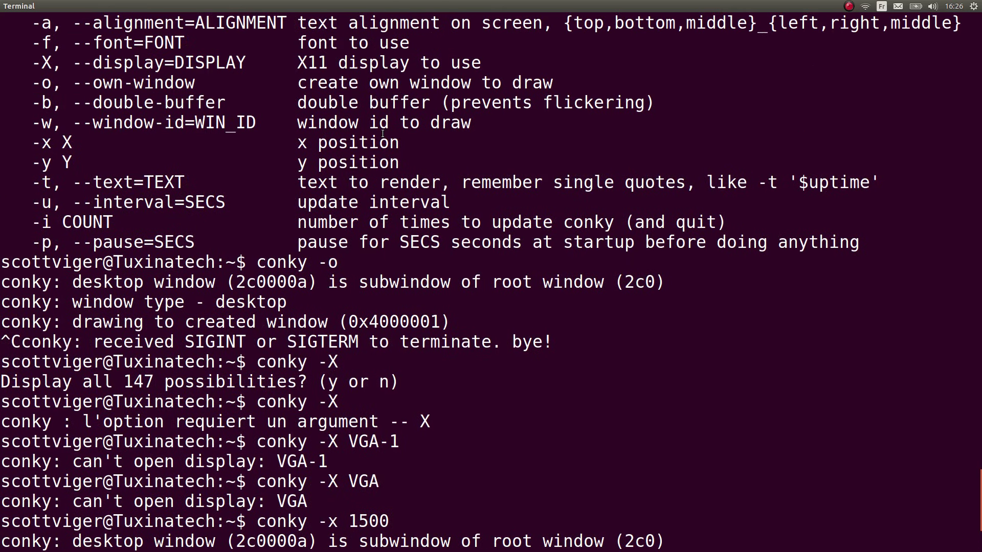
{"action": "scroll", "coordinate": [378, 132], "scroll_direction": "up", "scroll_amount": 1}
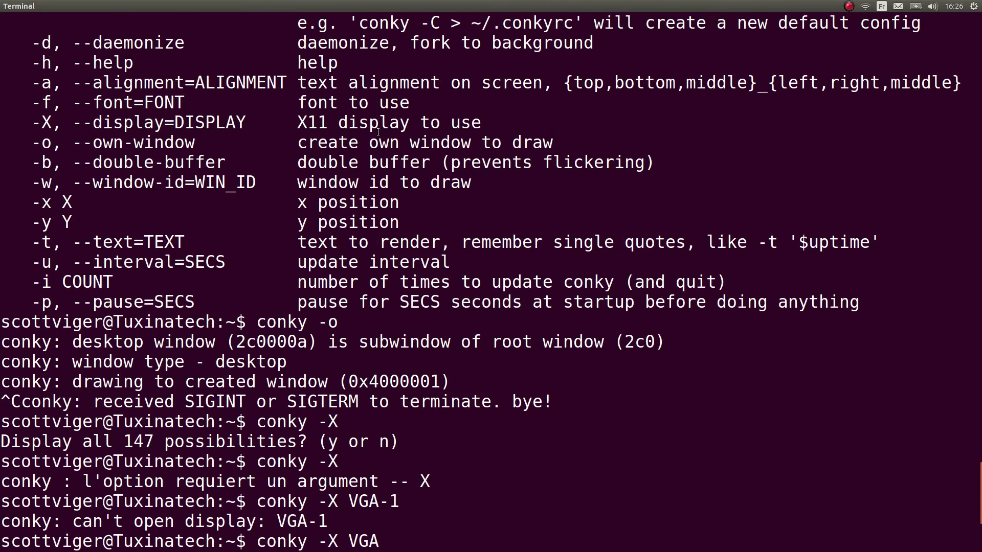
{"action": "scroll", "coordinate": [377, 131], "scroll_direction": "up", "scroll_amount": 2}
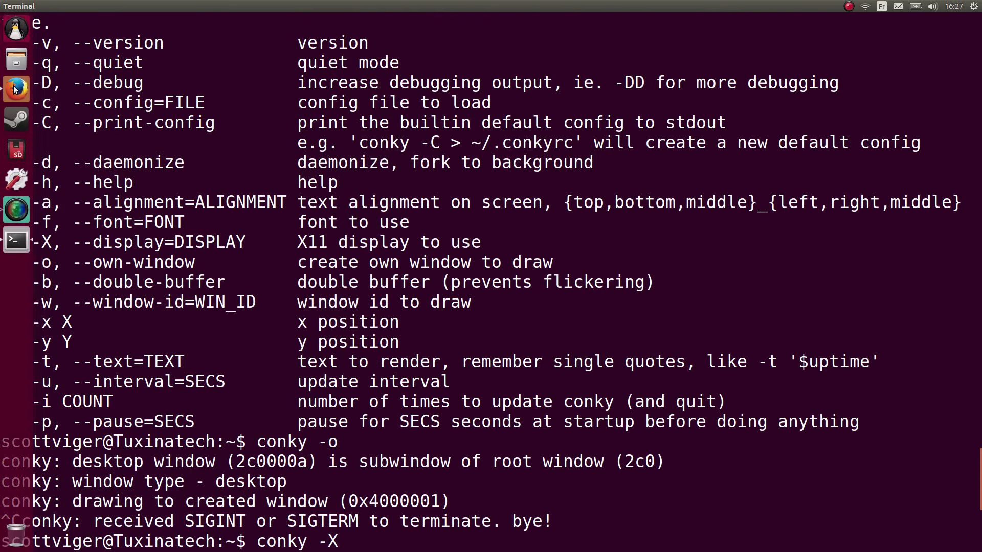
Switch to Firefox and read the Configuration section of the Ubuntu-fr conky documentation, from the sample settings down to the Exécution commands.
{"action": "left_click", "coordinate": [15, 88]}
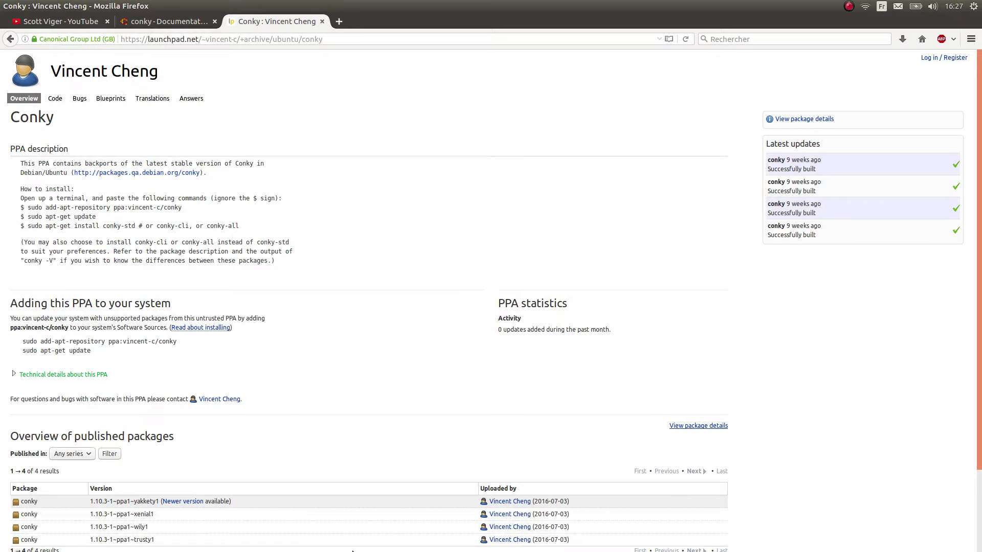
{"action": "scroll", "coordinate": [372, 285], "scroll_direction": "down", "scroll_amount": 3}
{"action": "left_click", "coordinate": [339, 21]}
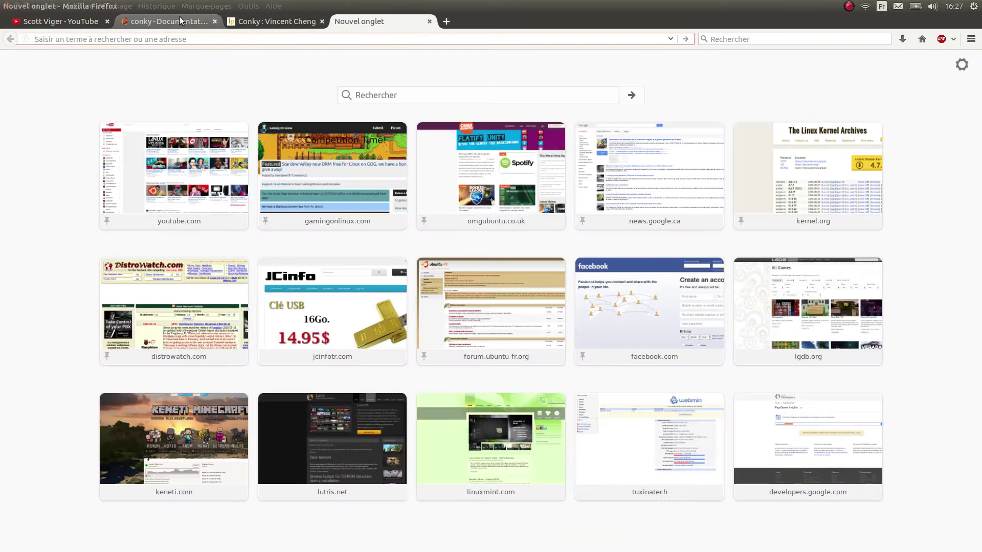
{"action": "left_click", "coordinate": [164, 21]}
{"action": "left_click", "coordinate": [429, 21]}
{"action": "scroll", "coordinate": [327, 305], "scroll_direction": "down", "scroll_amount": 3}
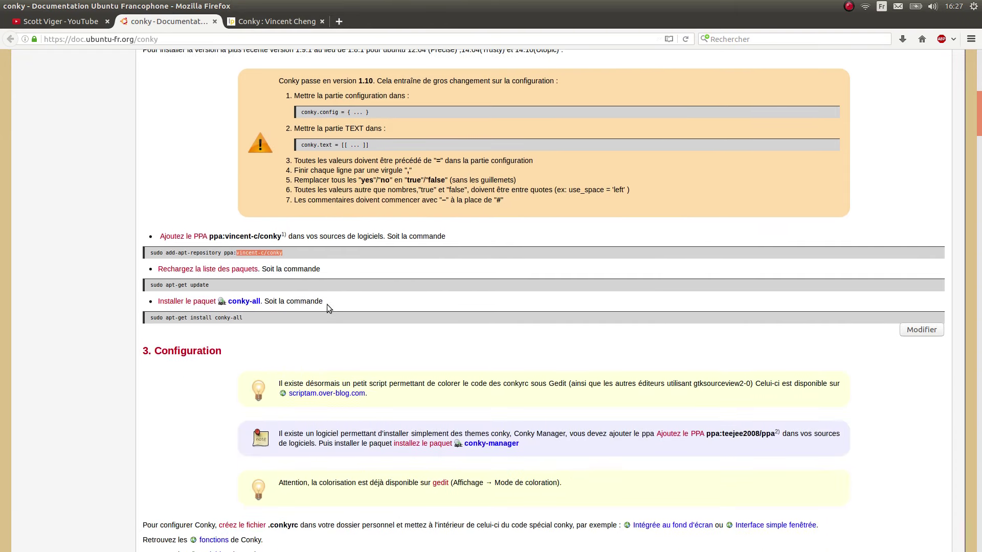
{"action": "scroll", "coordinate": [309, 295], "scroll_direction": "down", "scroll_amount": 3}
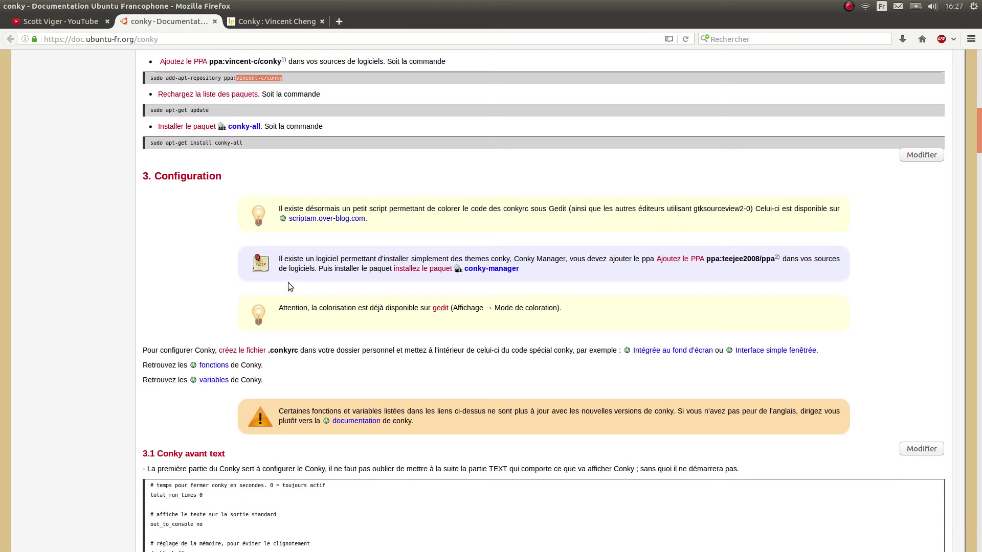
{"action": "scroll", "coordinate": [289, 282], "scroll_direction": "down", "scroll_amount": 1}
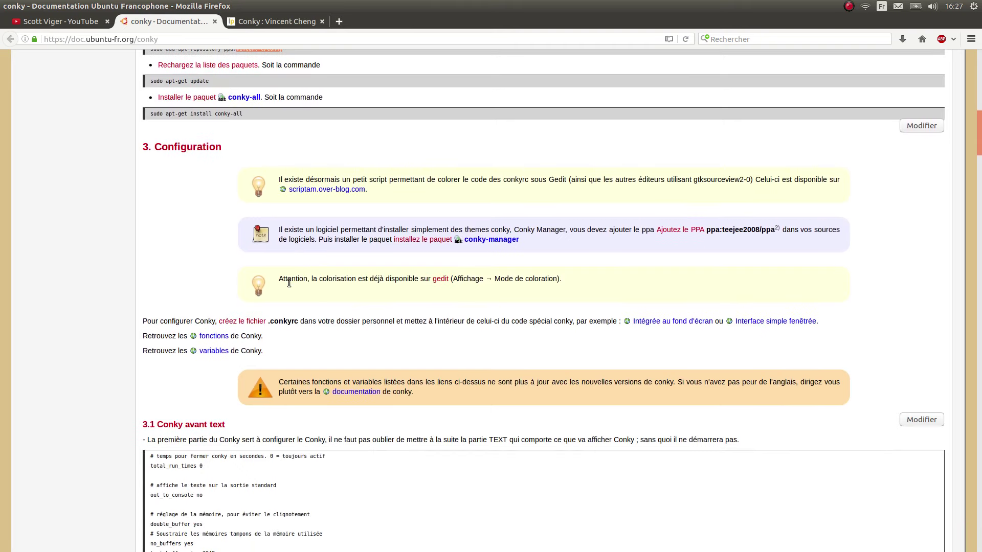
{"action": "scroll", "coordinate": [289, 283], "scroll_direction": "down", "scroll_amount": 3}
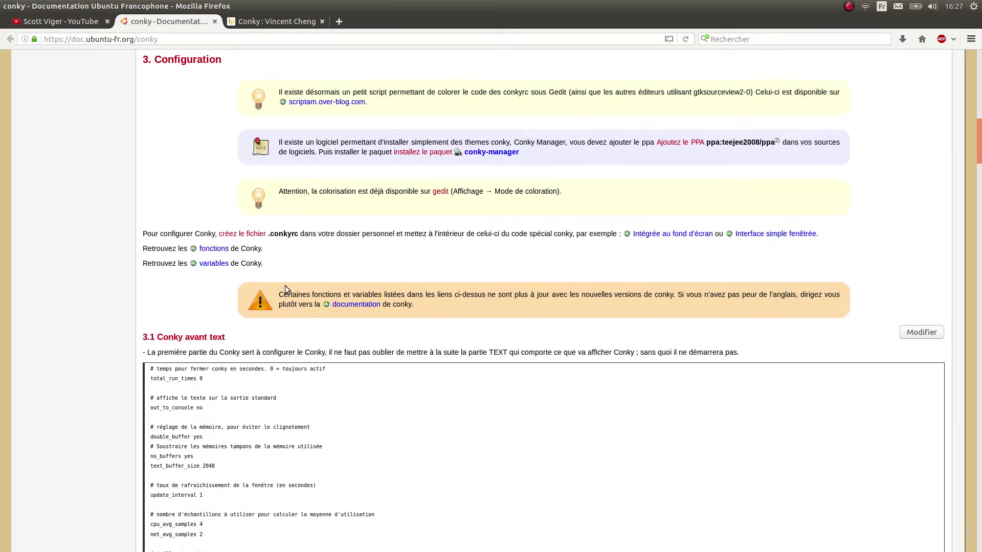
{"action": "scroll", "coordinate": [283, 286], "scroll_direction": "down", "scroll_amount": 2}
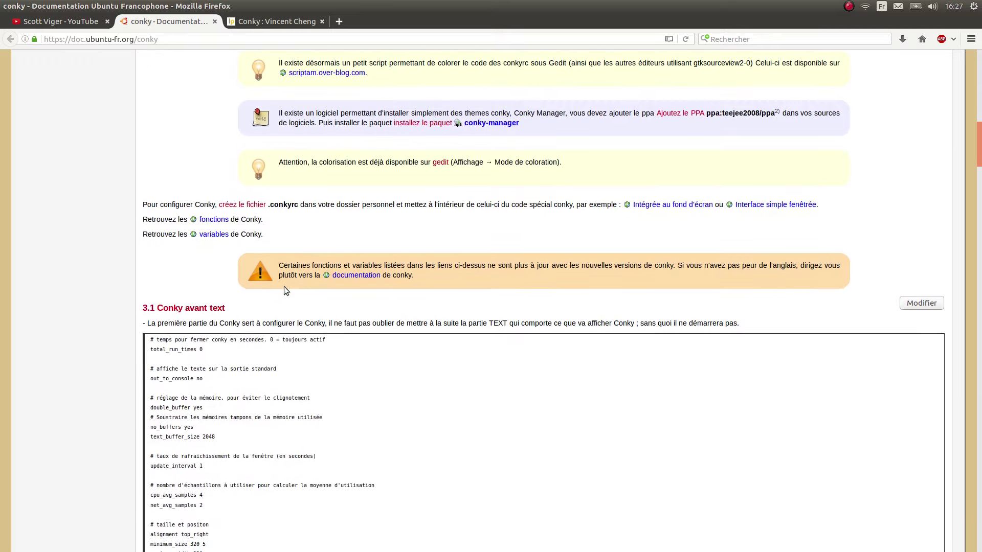
{"action": "scroll", "coordinate": [284, 290], "scroll_direction": "down", "scroll_amount": 1}
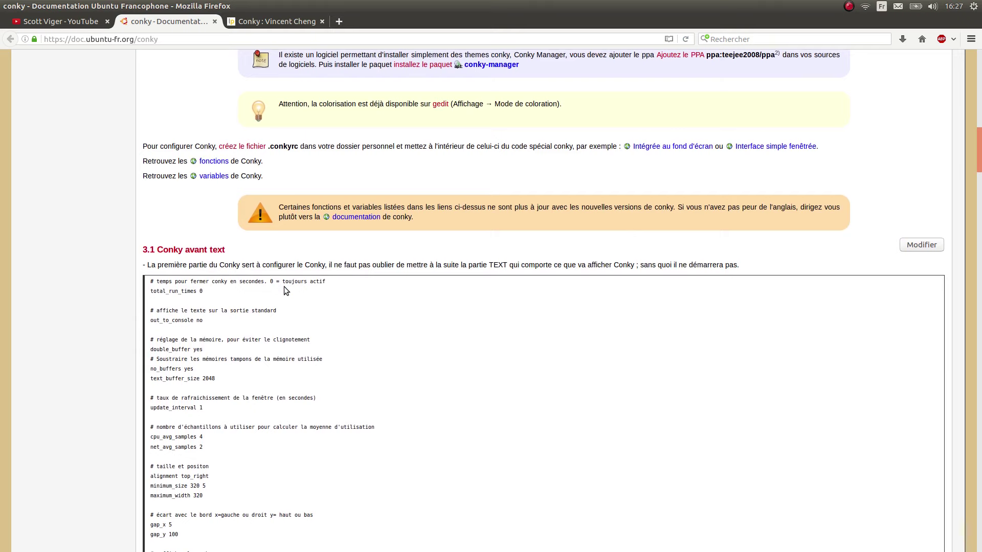
{"action": "scroll", "coordinate": [284, 287], "scroll_direction": "down", "scroll_amount": 13}
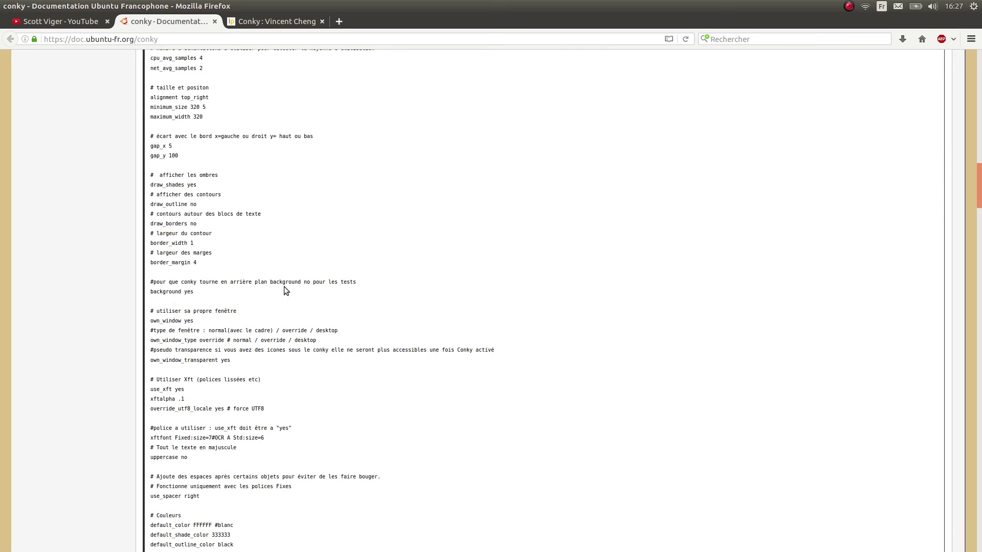
{"action": "scroll", "coordinate": [284, 286], "scroll_direction": "down", "scroll_amount": 18}
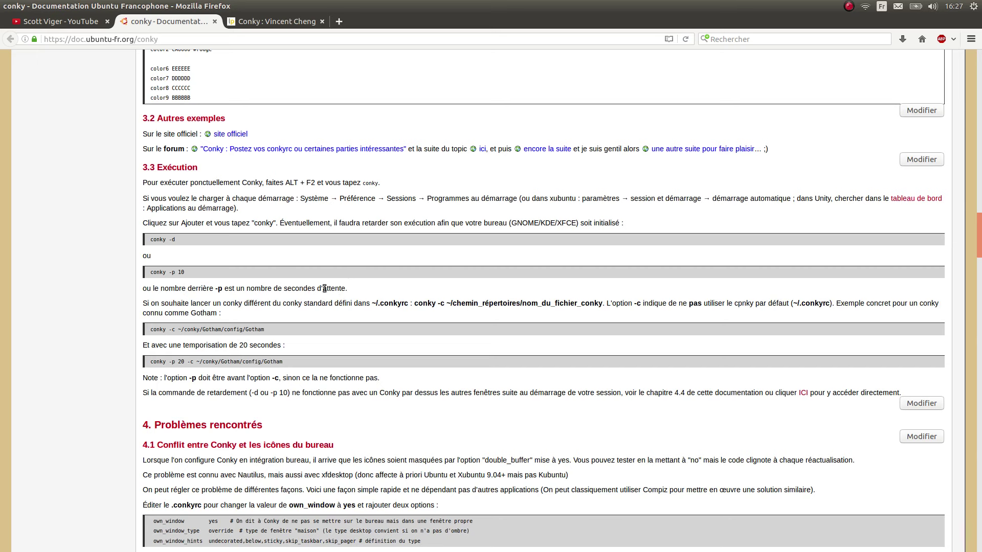
Recheck the conky option list in the terminal, return to Firefox, and read the documentation's Problèmes rencontrés section.
{"action": "mouse_move", "coordinate": [1, 217]}
{"action": "left_click", "coordinate": [17, 239]}
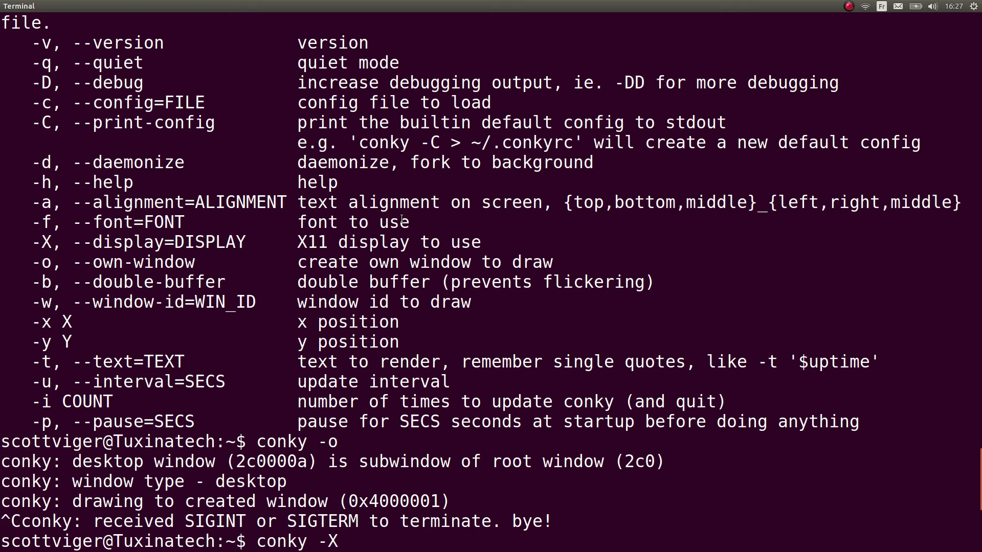
{"action": "left_click", "coordinate": [18, 97]}
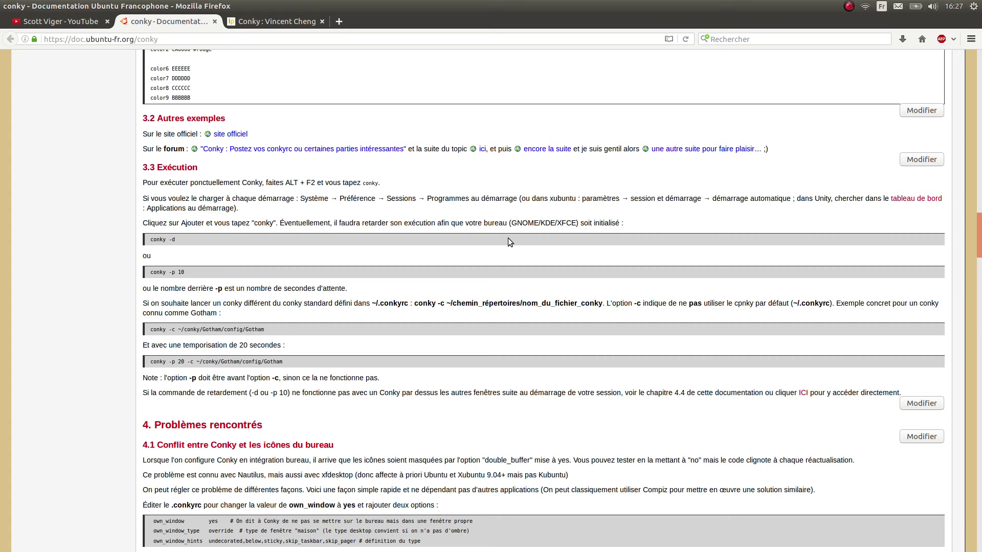
{"action": "scroll", "coordinate": [507, 237], "scroll_direction": "down", "scroll_amount": 3}
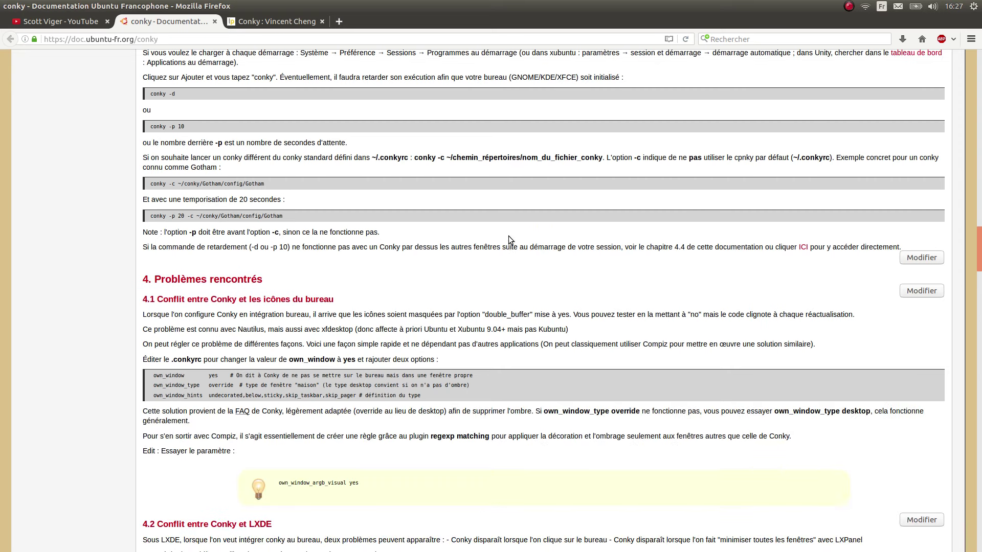
{"action": "scroll", "coordinate": [508, 235], "scroll_direction": "down", "scroll_amount": 6}
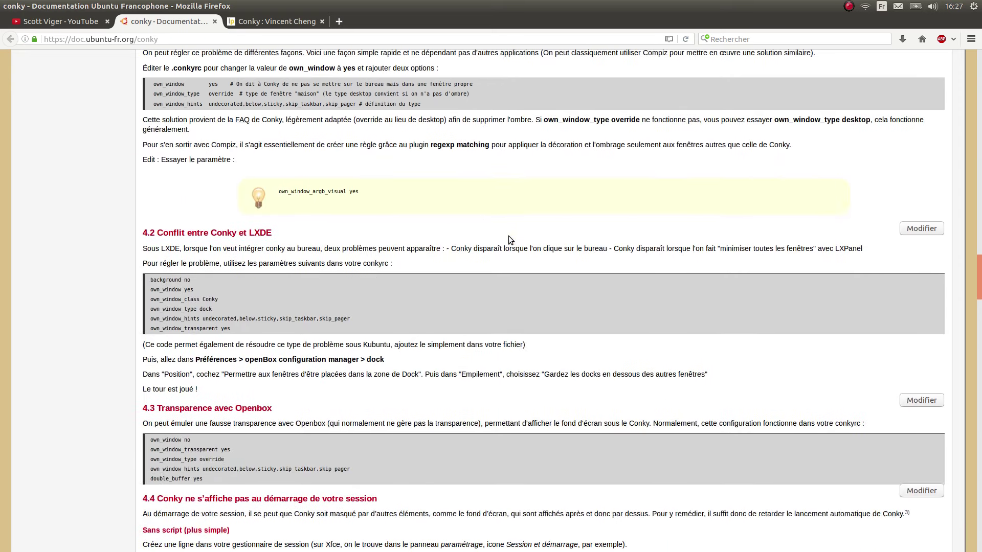
{"action": "scroll", "coordinate": [508, 235], "scroll_direction": "down", "scroll_amount": 3}
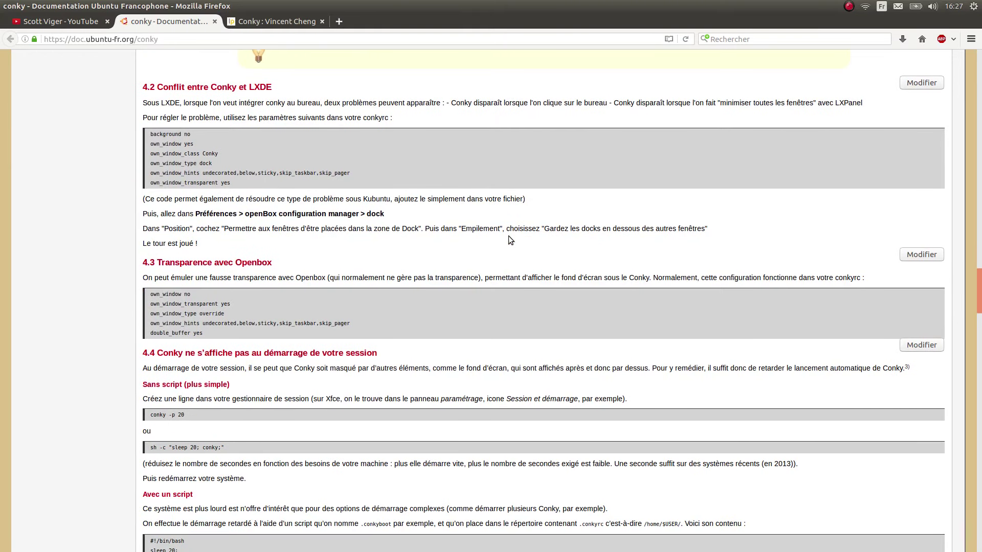
{"action": "scroll", "coordinate": [508, 235], "scroll_direction": "down", "scroll_amount": 4}
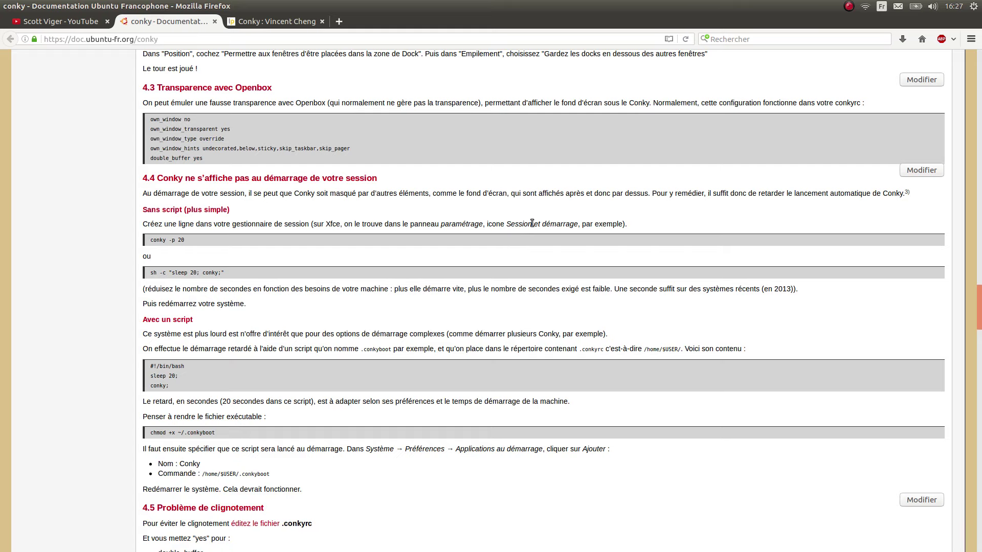
{"action": "scroll", "coordinate": [529, 222], "scroll_direction": "down", "scroll_amount": 6}
{"action": "scroll", "coordinate": [517, 223], "scroll_direction": "down", "scroll_amount": 9}
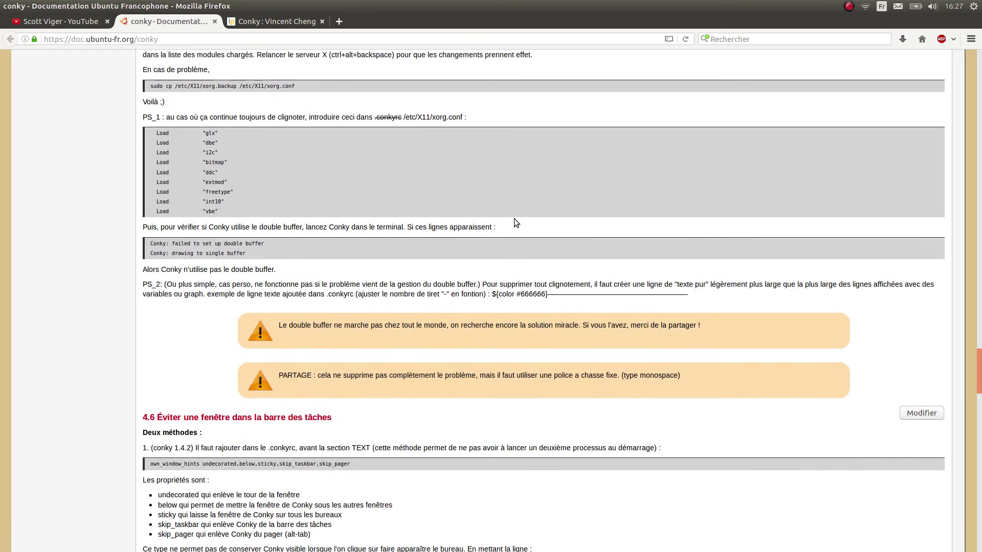
{"action": "mouse_move", "coordinate": [3, 51]}
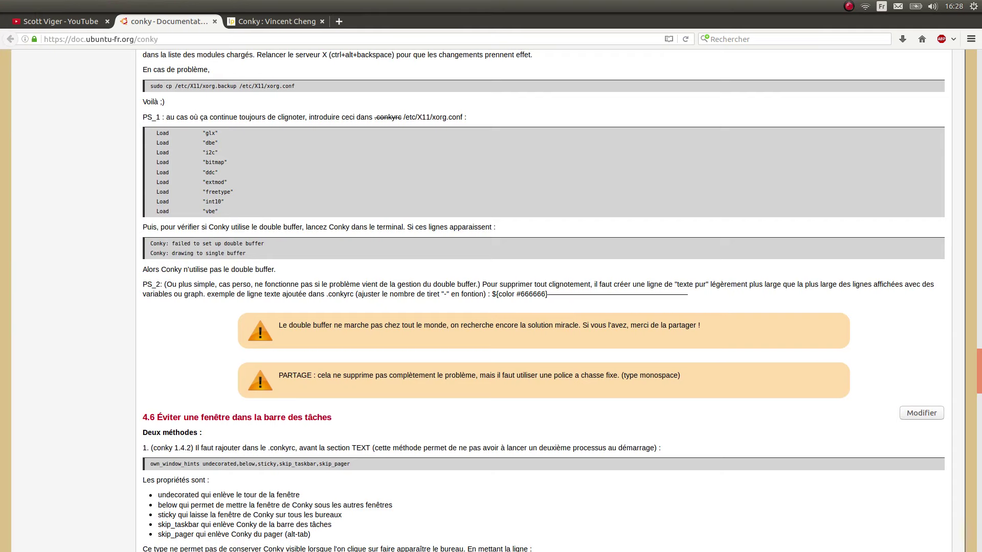
{"action": "left_click", "coordinate": [848, 6]}
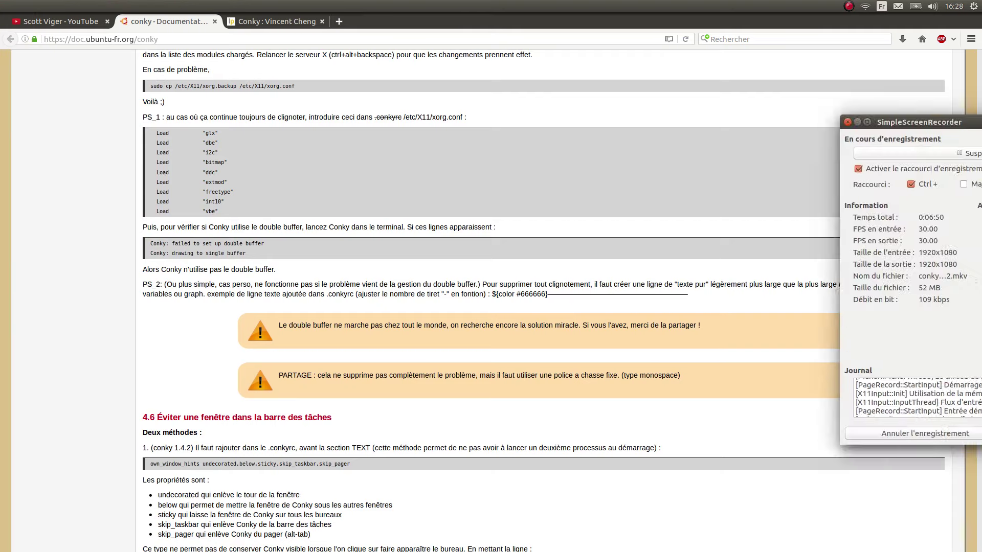
{"action": "left_click_drag", "start_coordinate": [899, 59], "coordinate": [681, 69]}
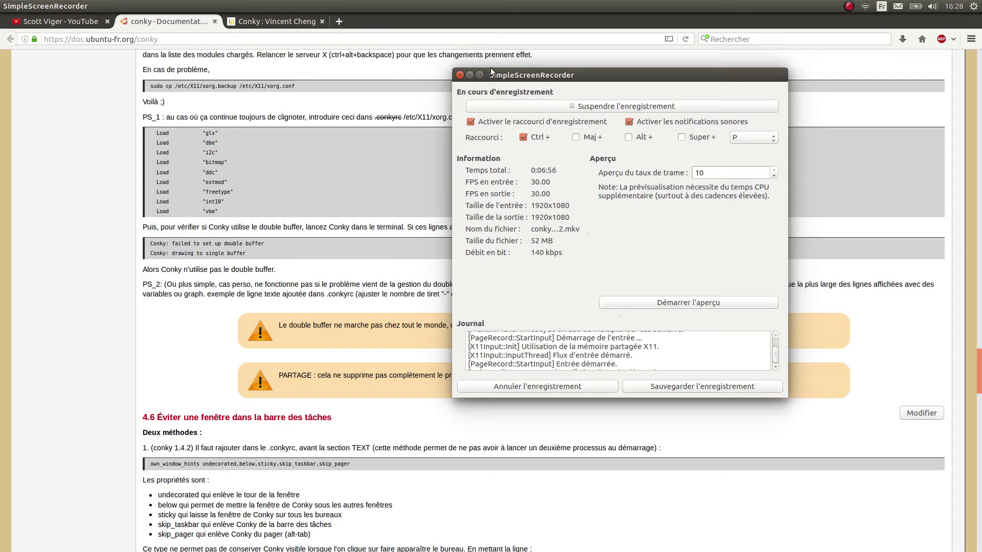
{"action": "left_click", "coordinate": [460, 75]}
Search the system for "affic" and open the Affichage display settings.
{"action": "mouse_move", "coordinate": [29, 71]}
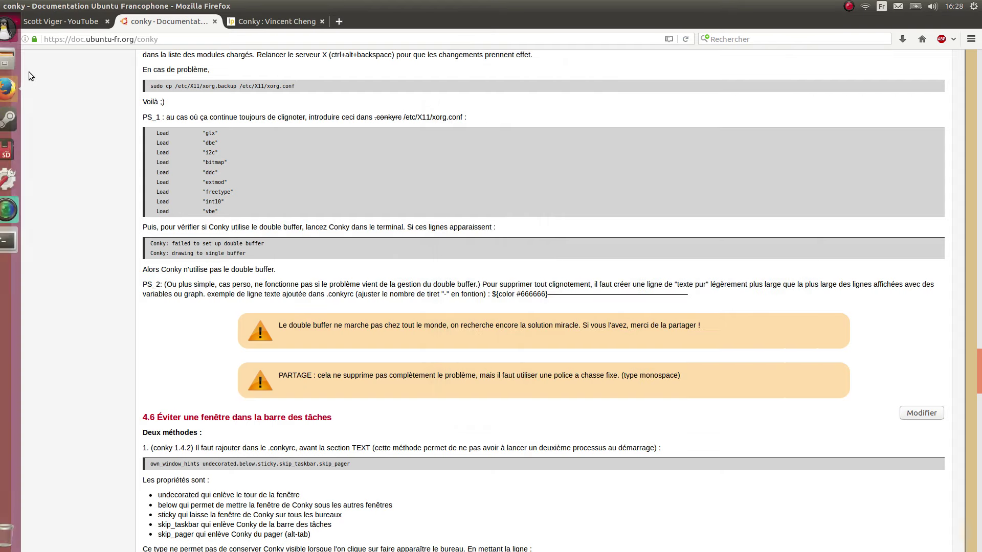
{"action": "left_click", "coordinate": [25, 32]}
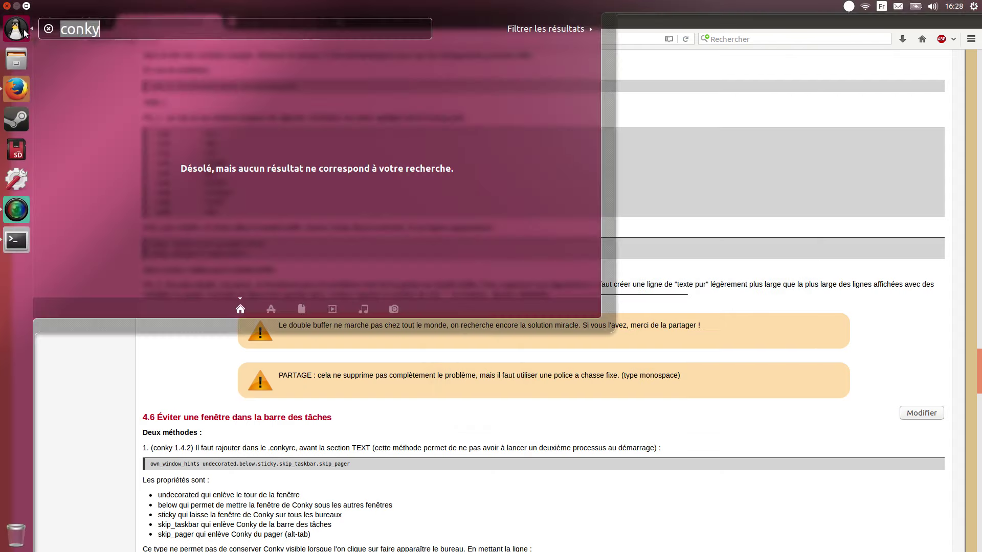
{"action": "type", "text": "affic"}
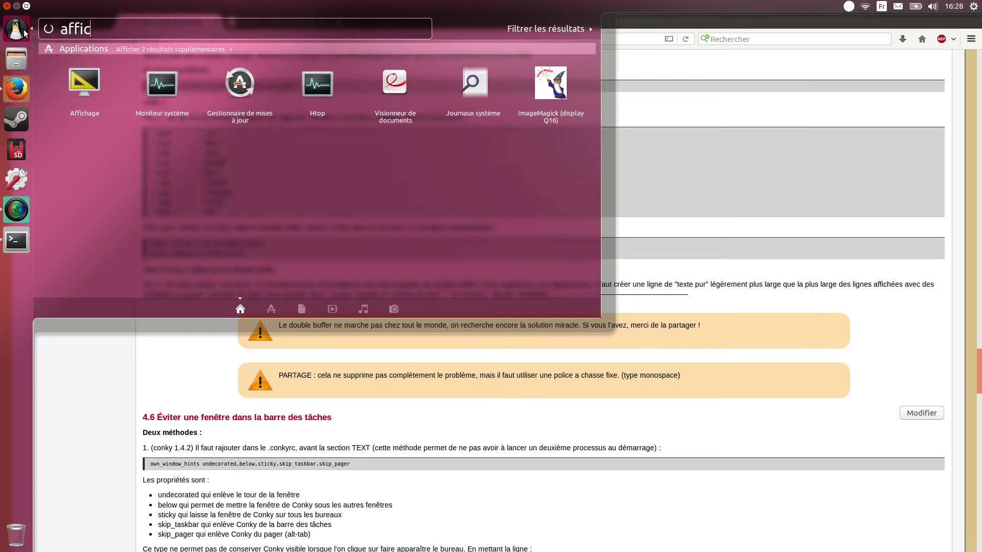
{"action": "key", "text": "Return"}
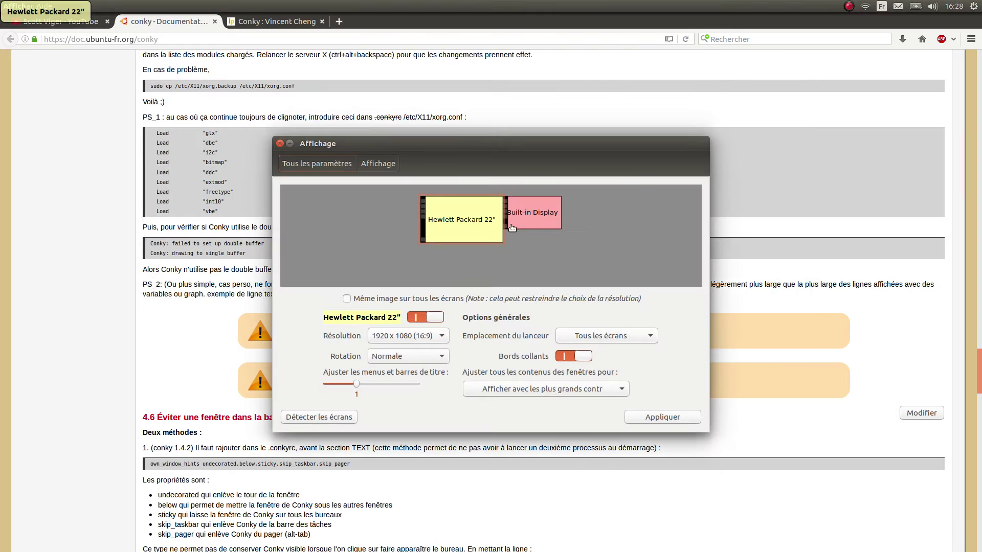
Turn off the Built-in Display, apply and keep the new configuration, and close the display settings.
{"action": "left_click", "coordinate": [533, 212]}
{"action": "left_click", "coordinate": [412, 318]}
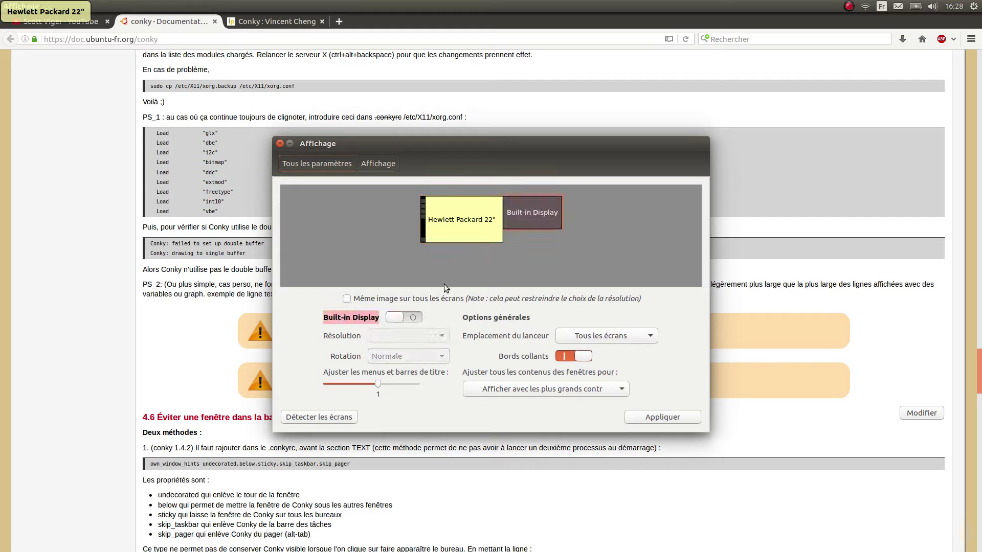
{"action": "left_click", "coordinate": [676, 416]}
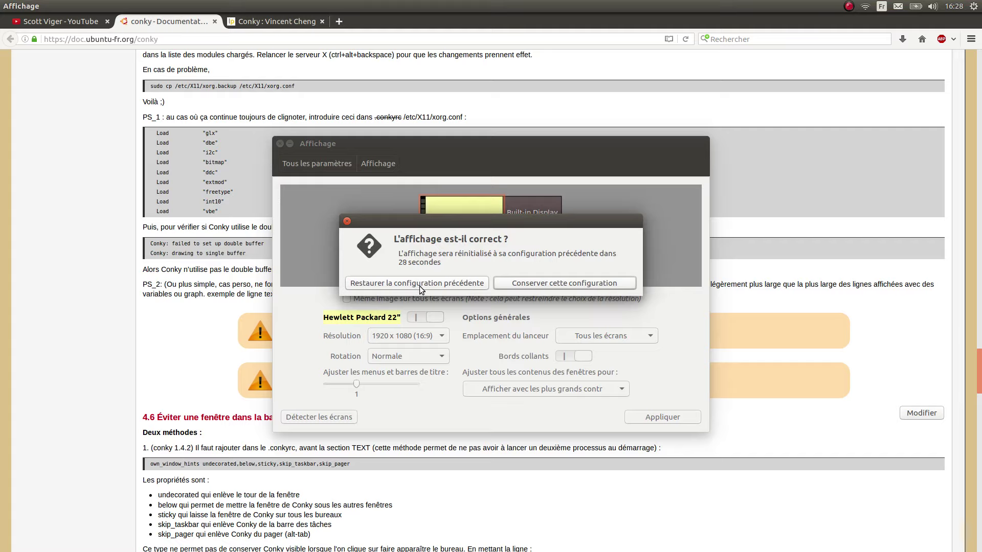
{"action": "left_click", "coordinate": [528, 284]}
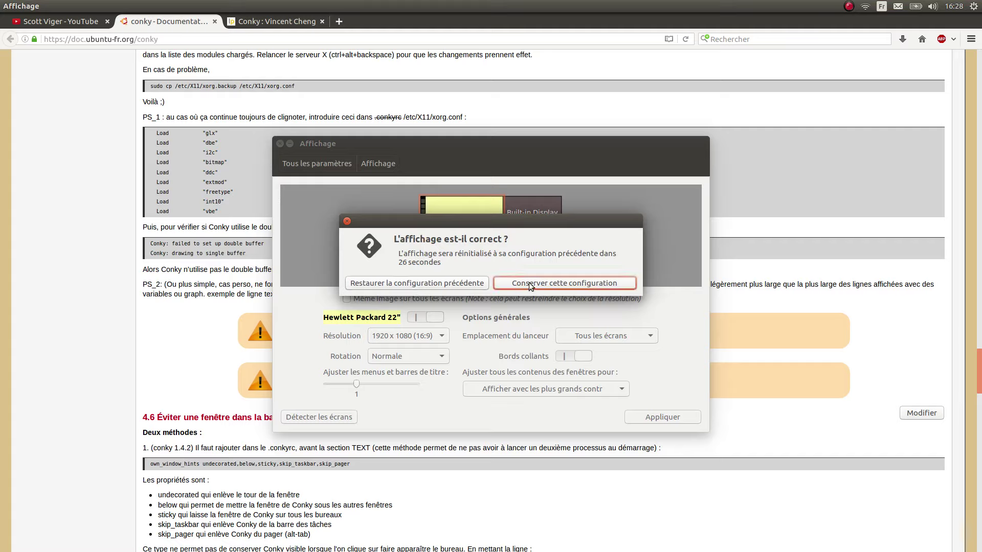
{"action": "left_click", "coordinate": [529, 282]}
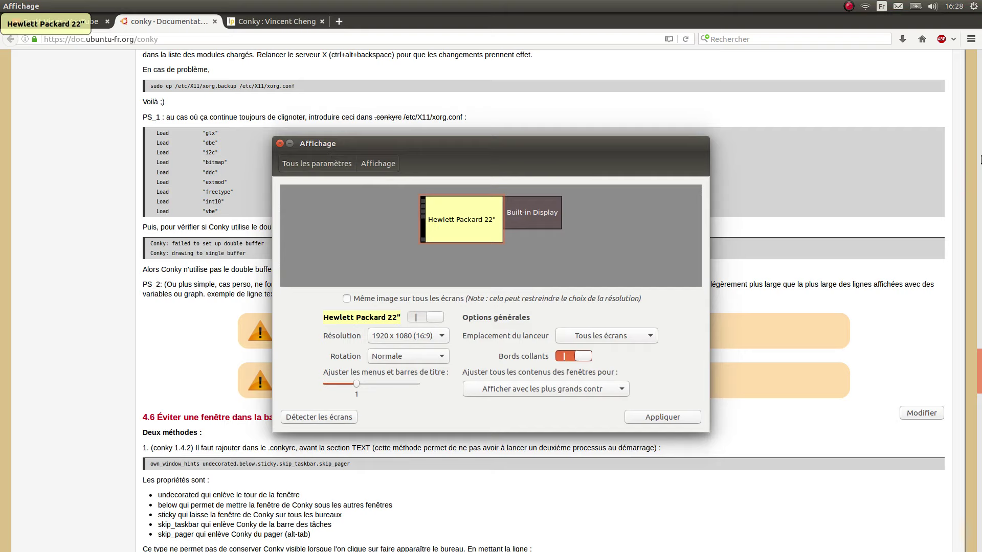
{"action": "left_click", "coordinate": [288, 144]}
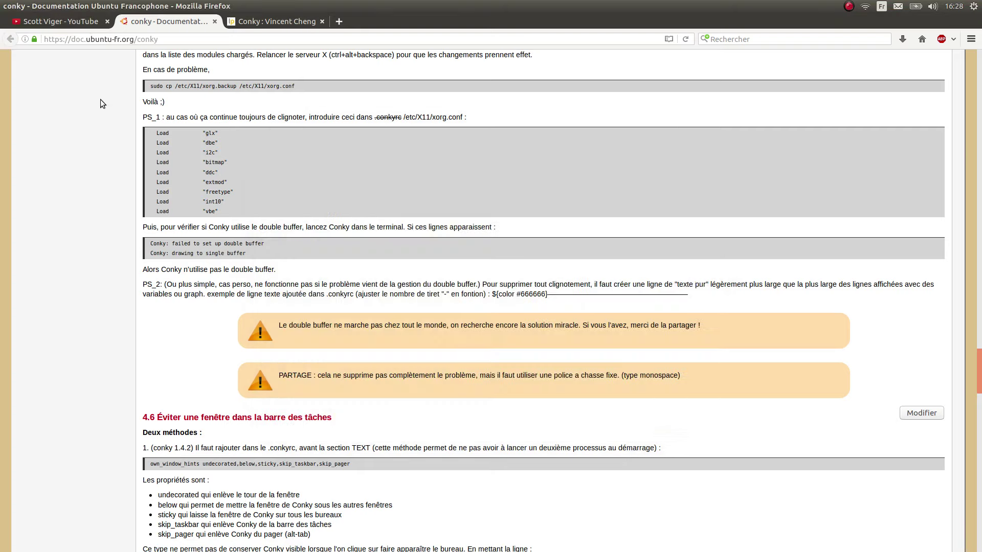
Switch to the terminal, tile its window to half the screen beside the desktop, and run conky without any options.
{"action": "key", "text": "alt+Tab"}
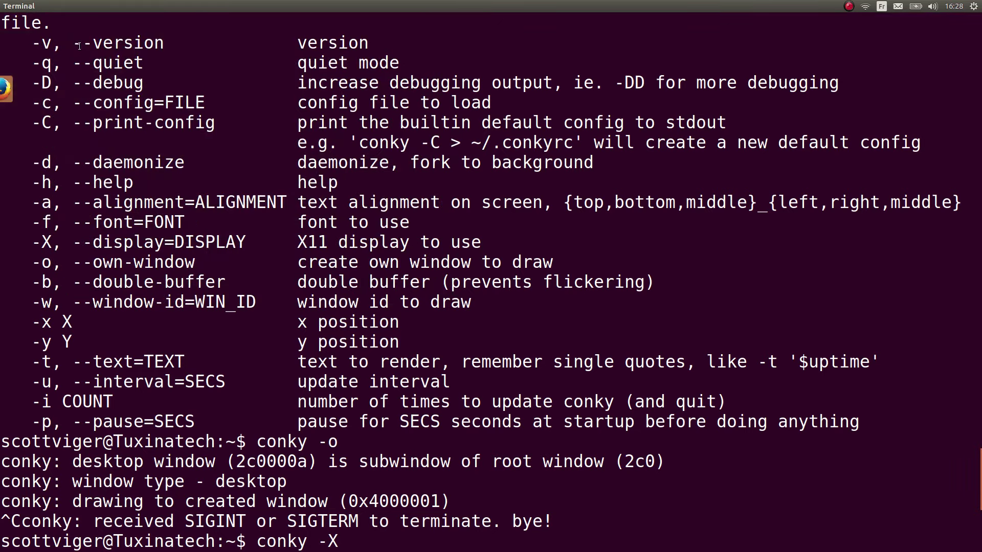
{"action": "left_click_drag", "start_coordinate": [204, 6], "coordinate": [979, 87]}
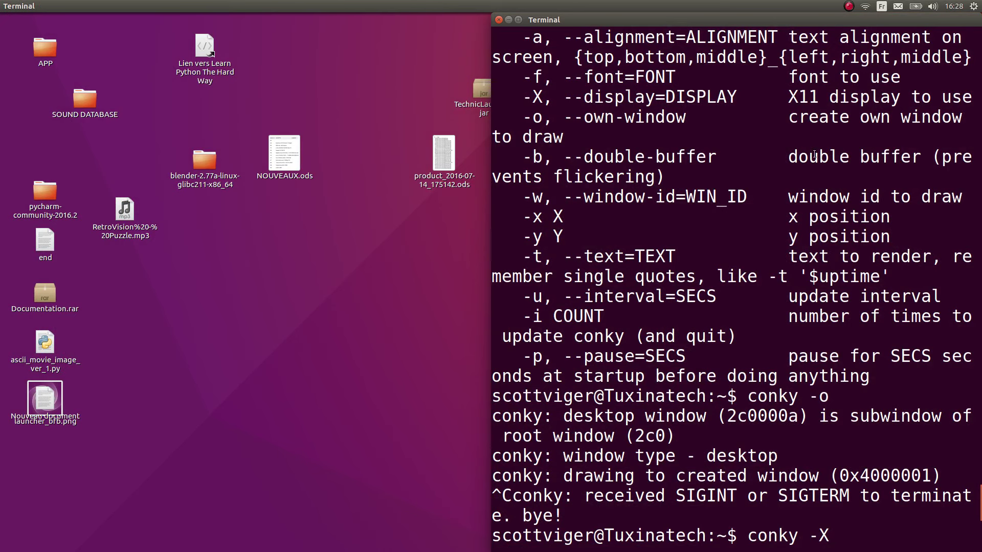
{"action": "key", "text": "Up"}
{"action": "key", "text": "BackSpace"}
{"action": "key", "text": "BackSpace"}
{"action": "key", "text": "BackSpace"}
{"action": "key", "text": "BackSpace"}
{"action": "key", "text": "BackSpace"}
{"action": "key", "text": "BackSpace"}
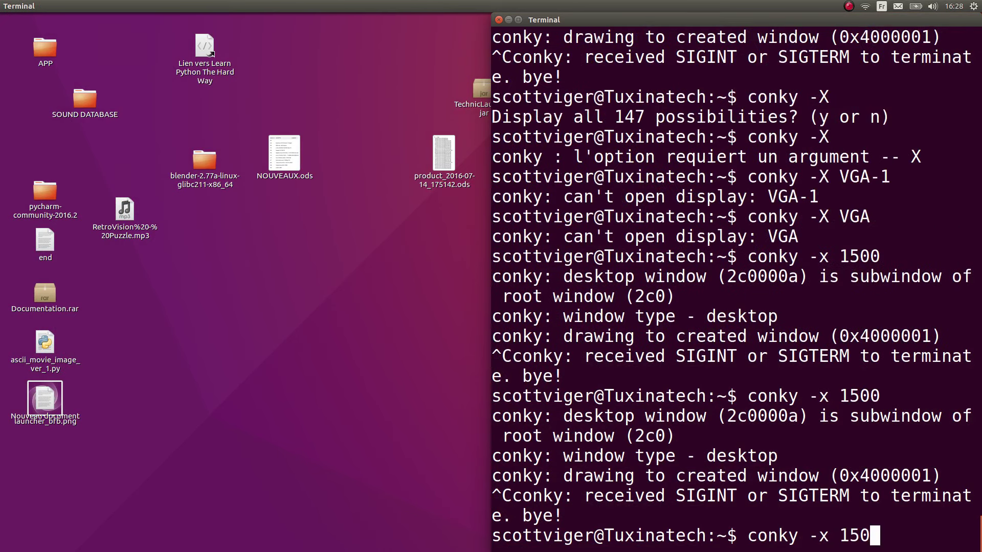
{"action": "key", "text": "BackSpace"}
{"action": "key", "text": "BackSpace"}
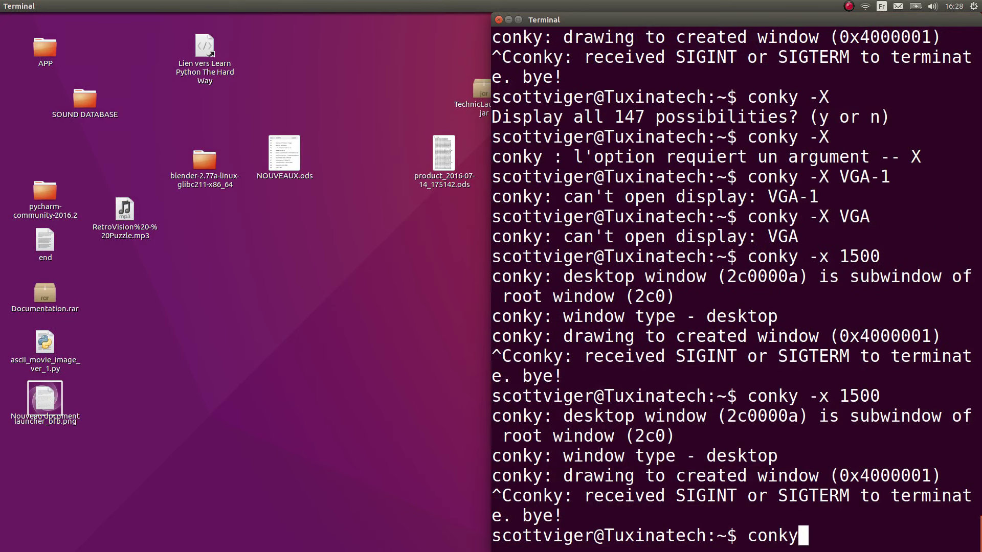
{"action": "key", "text": "Return"}
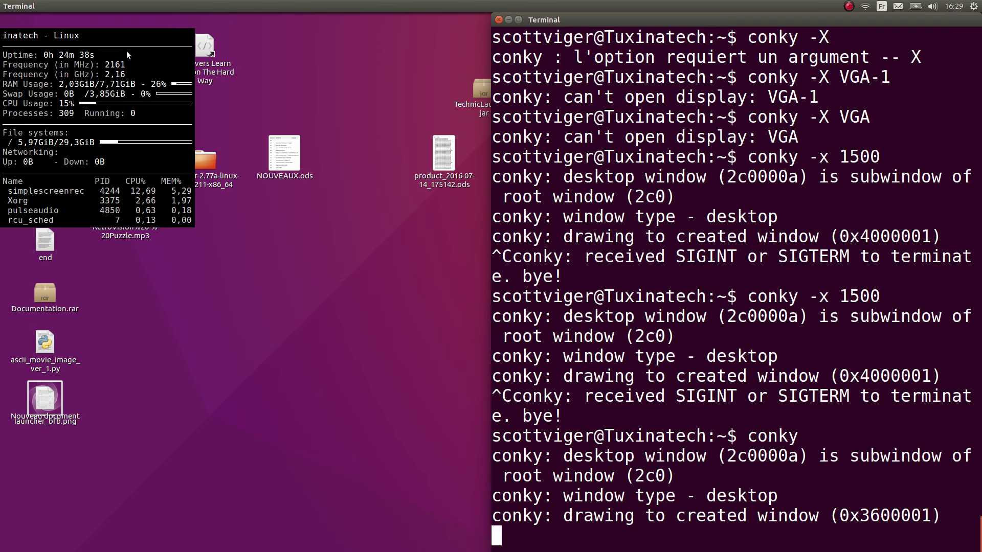
{"action": "left_click", "coordinate": [131, 78]}
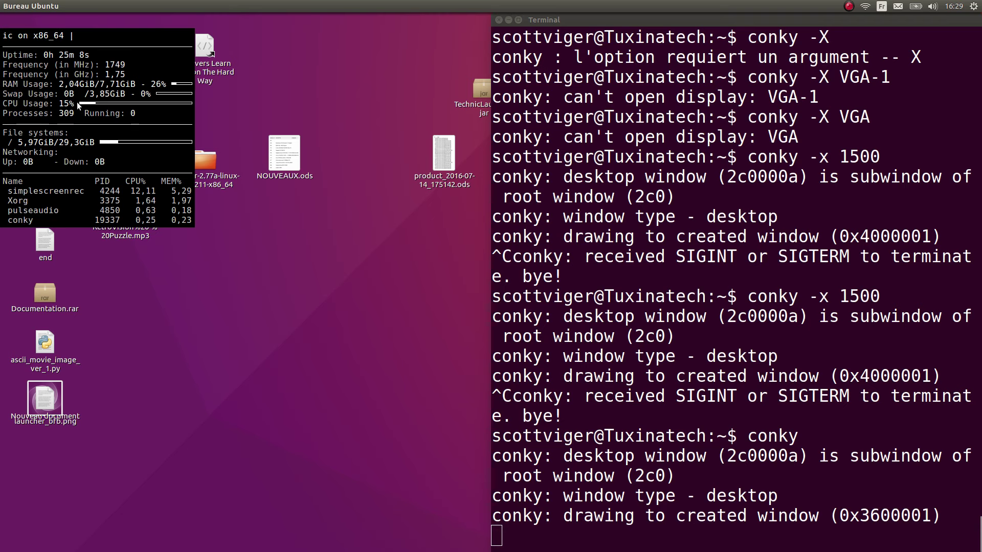
Search the system for "mon" and open Moniteur système.
{"action": "left_click", "coordinate": [17, 28]}
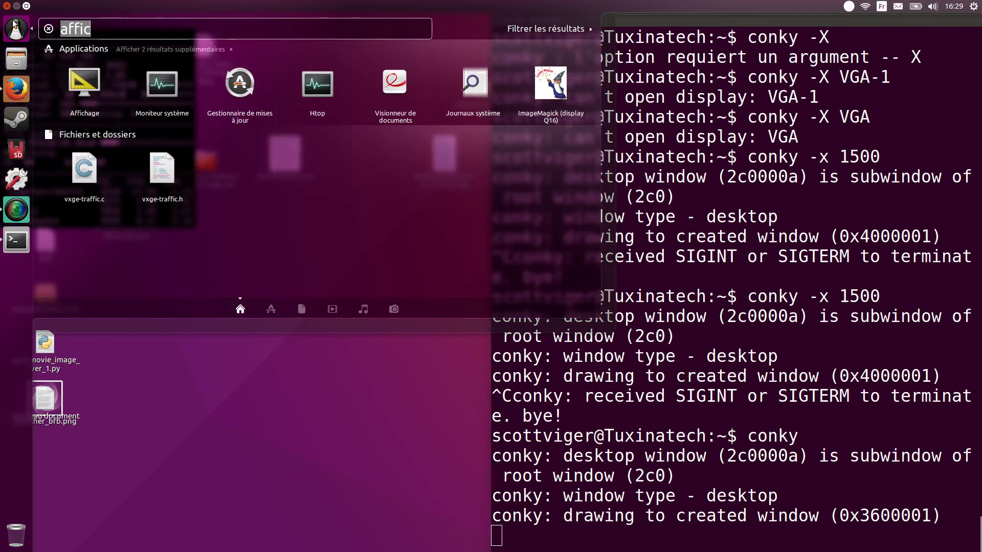
{"action": "type", "text": "monui"}
{"action": "key", "text": "BackSpace"}
{"action": "key", "text": "BackSpace"}
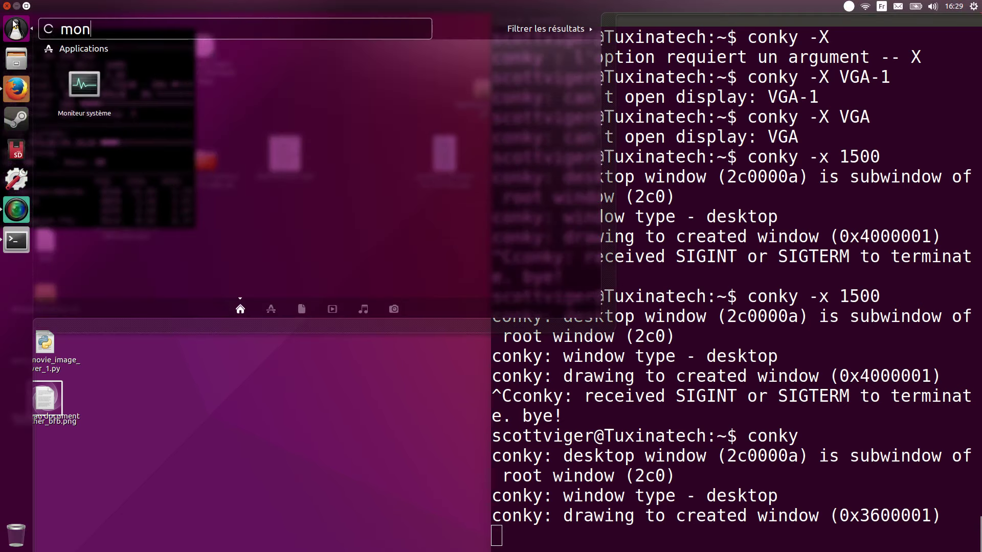
{"action": "key", "text": "Return"}
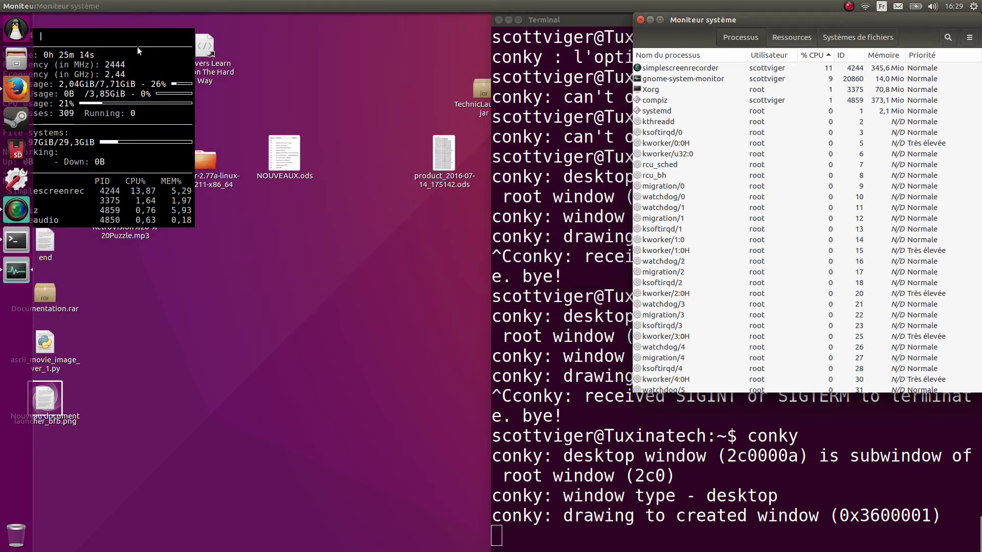
Check the Ressources graphs and the Processus list, close the system monitor, and glance at the SimpleScreenRecorder window before minimizing it.
{"action": "left_click", "coordinate": [776, 31]}
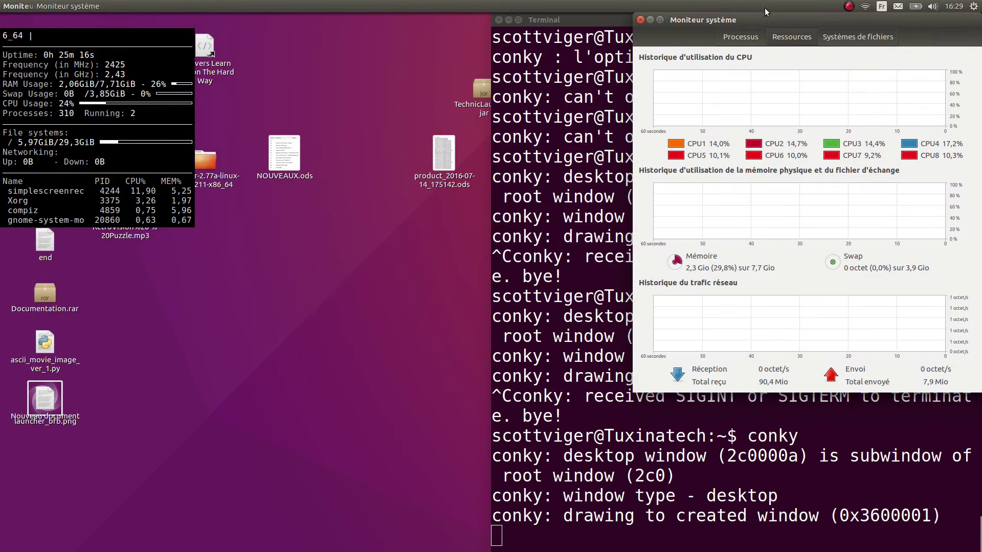
{"action": "left_click", "coordinate": [747, 32]}
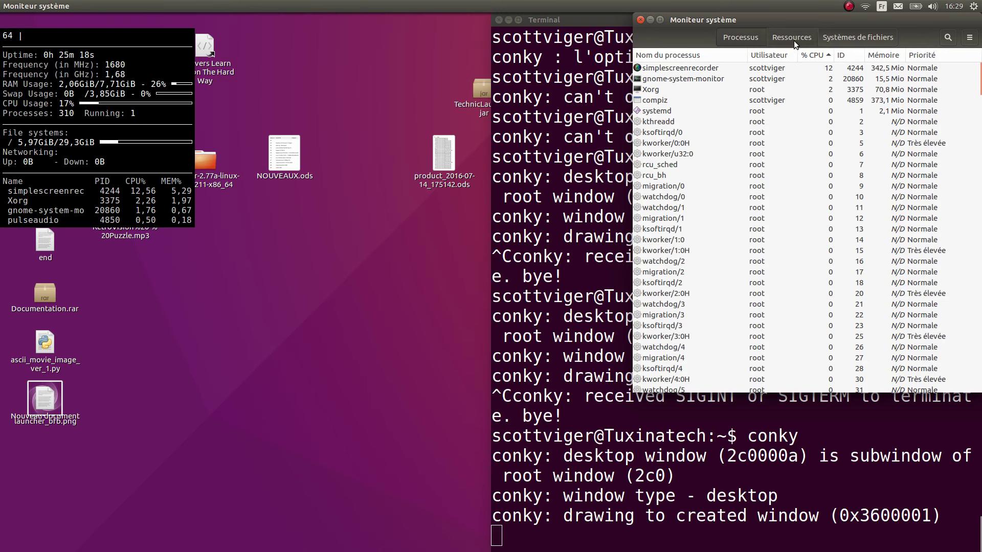
{"action": "left_click", "coordinate": [640, 19]}
{"action": "left_click", "coordinate": [5, 240]}
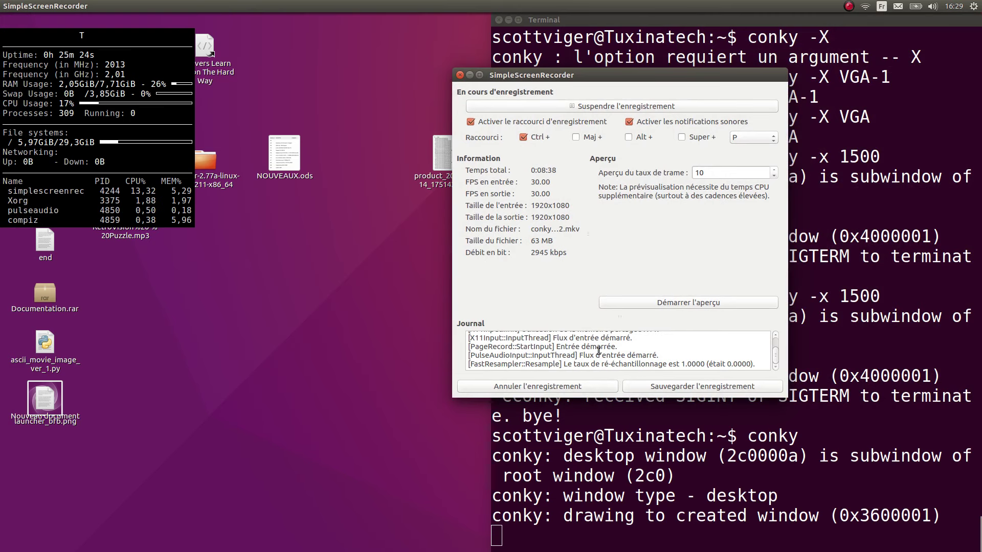
{"action": "left_click", "coordinate": [469, 74]}
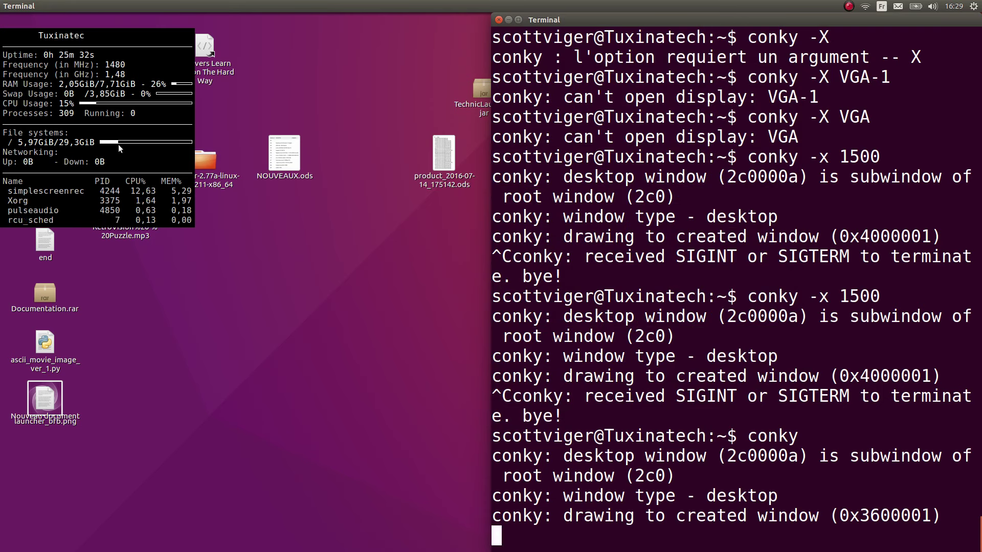
Open a second terminal window, give the desktop focus, and place the new window over the first terminal.
{"action": "mouse_move", "coordinate": [0, 153]}
{"action": "key", "text": "ctrl+alt+t"}
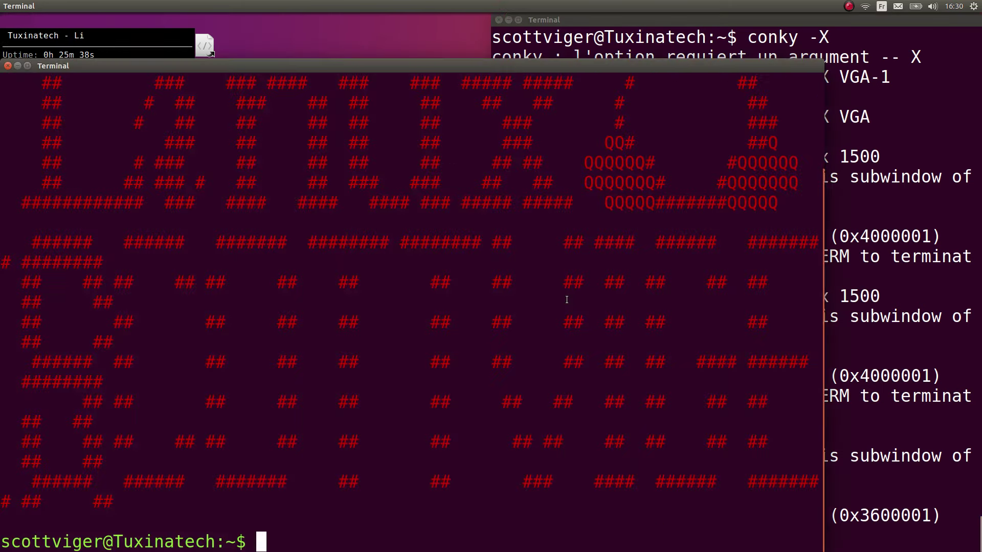
{"action": "key", "text": "ctrl+super+Down"}
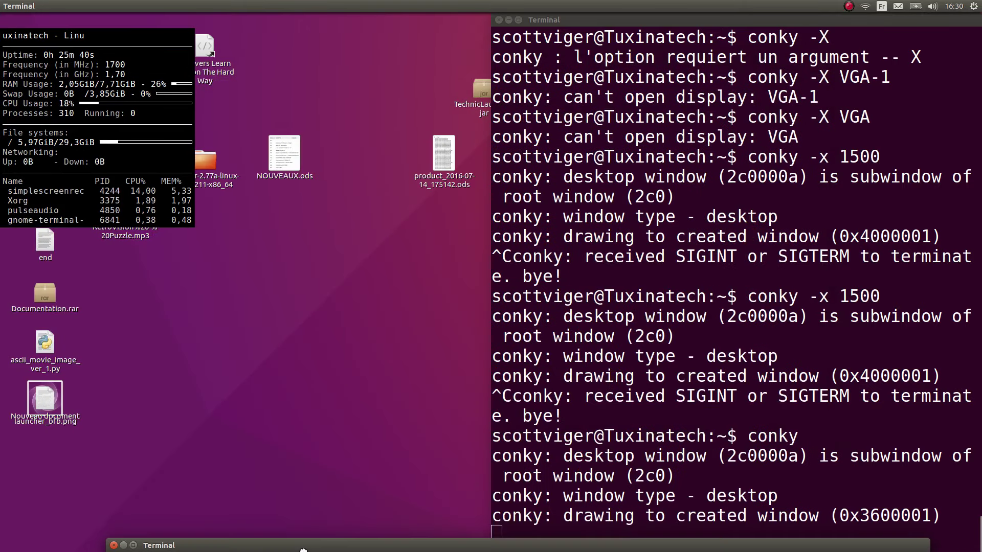
{"action": "left_click", "coordinate": [113, 544]}
{"action": "left_click", "coordinate": [154, 247]}
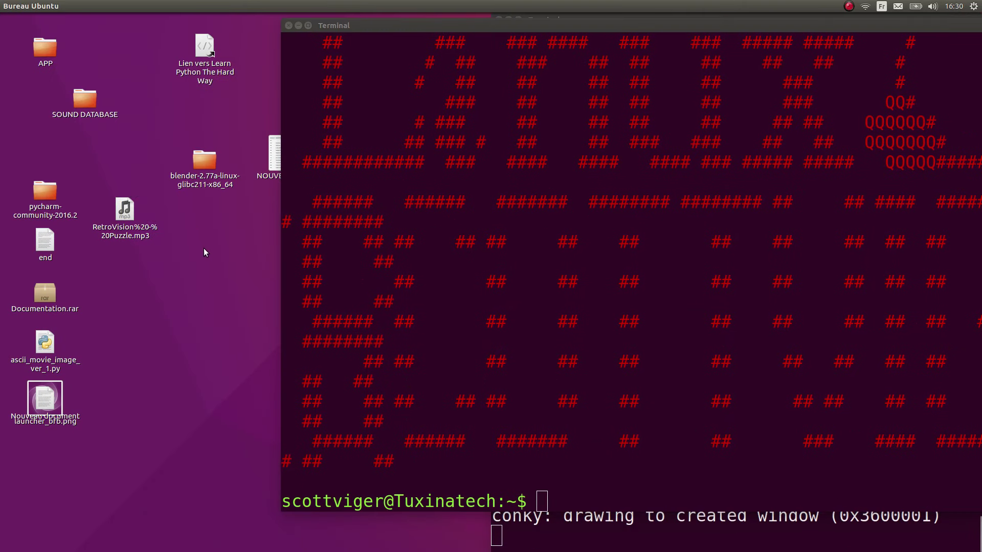
{"action": "left_click_drag", "start_coordinate": [449, 35], "coordinate": [307, 214]}
{"action": "left_click_drag", "start_coordinate": [309, 25], "coordinate": [311, 26]}
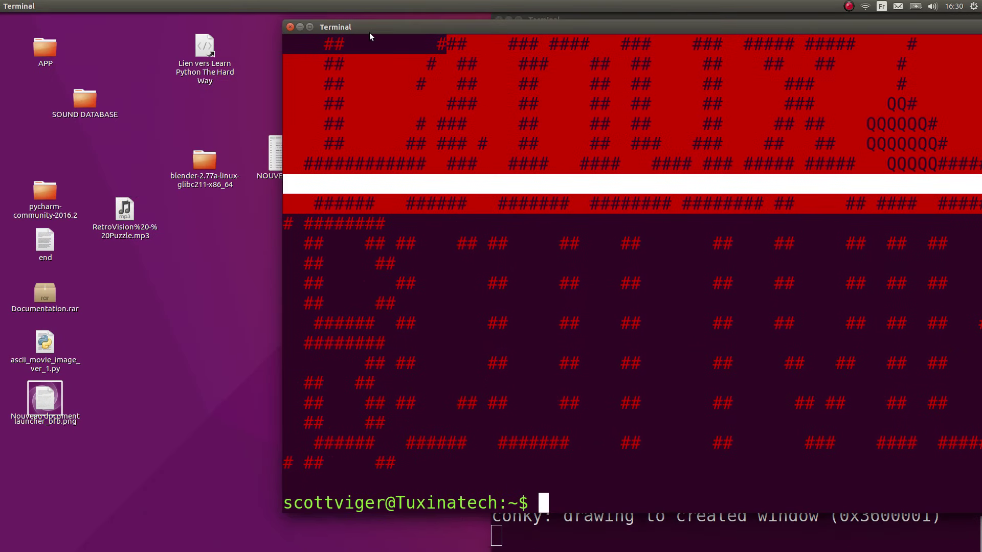
Leaf through the second terminal's command history, leave its prompt empty, and move the window to the lower part of the desktop.
{"action": "left_click", "coordinate": [377, 70]}
{"action": "key", "text": "Up"}
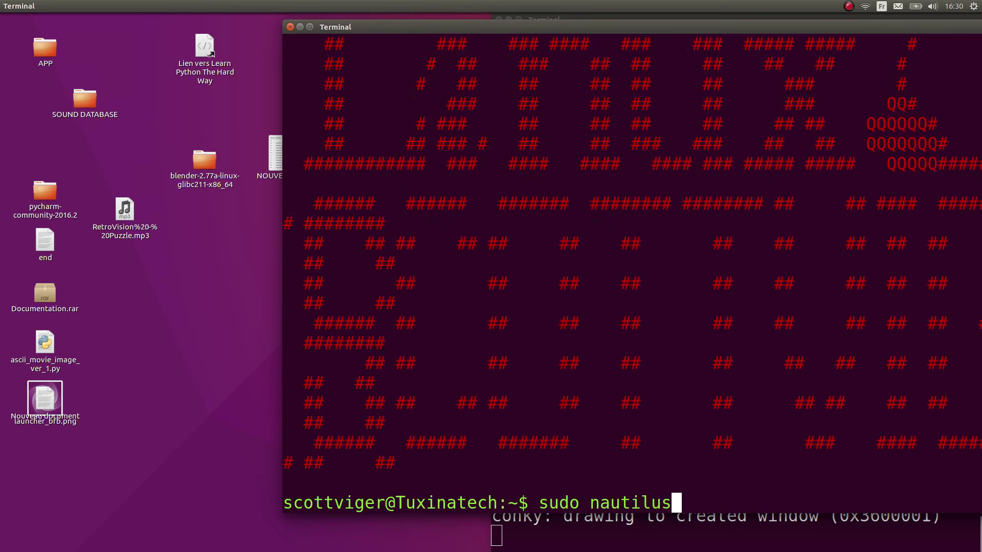
{"action": "key", "text": "Up"}
{"action": "key", "text": "Down"}
{"action": "key", "text": "Down"}
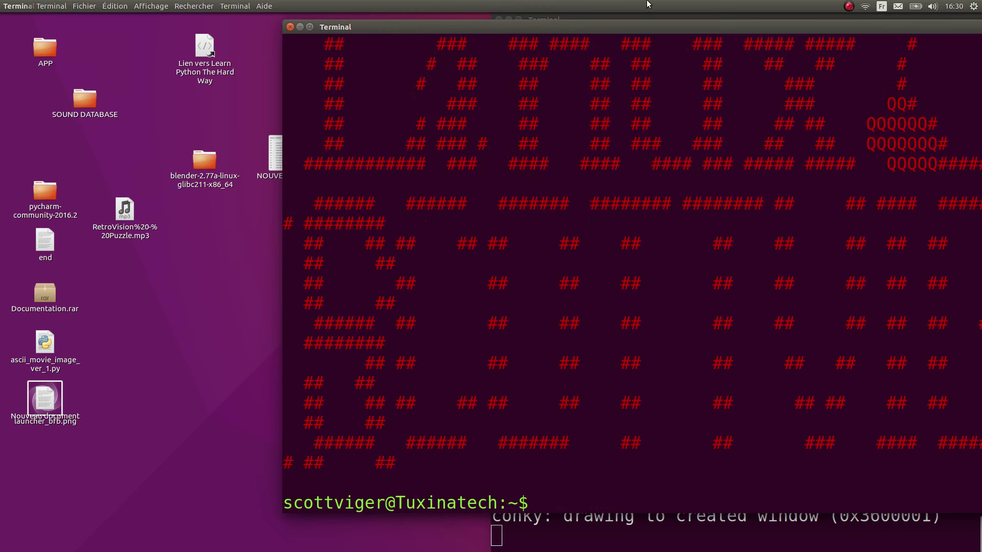
{"action": "left_click_drag", "start_coordinate": [627, 27], "coordinate": [427, 329]}
Stop the running conky in the first terminal and relaunch it in the background with conky -d.
{"action": "left_click", "coordinate": [644, 180]}
{"action": "key", "text": "Up"}
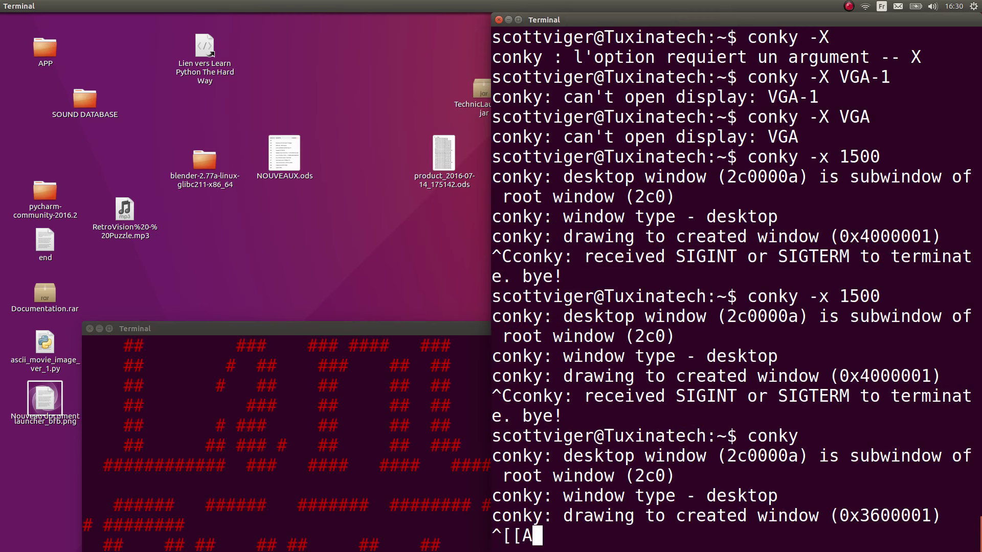
{"action": "key", "text": "Down"}
{"action": "key", "text": "ctrl+c"}
{"action": "key", "text": "Up"}
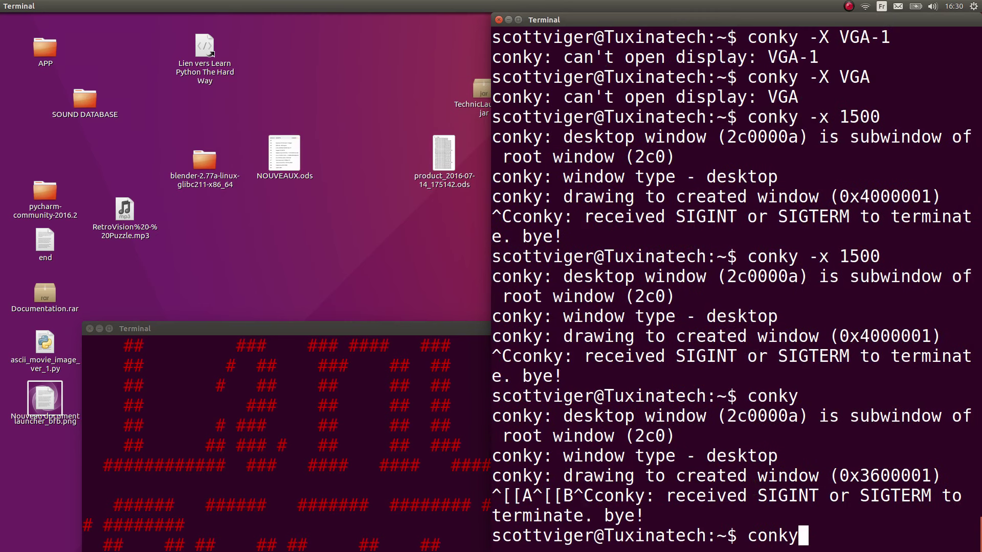
{"action": "type", "text": "-d"}
{"action": "key", "text": "Return"}
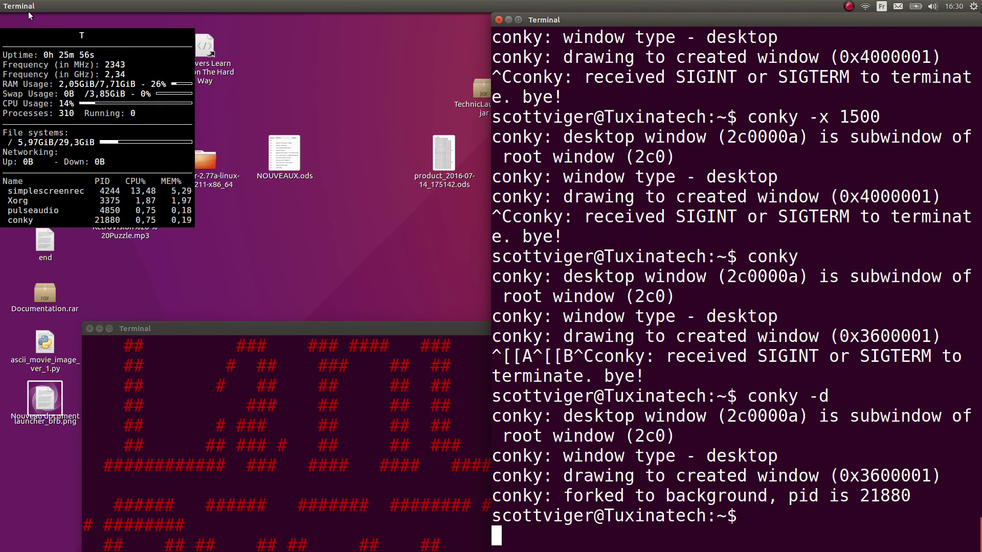
Give the desktop focus to test the background conky, and send an interrupt in the first terminal.
{"action": "left_click", "coordinate": [316, 223]}
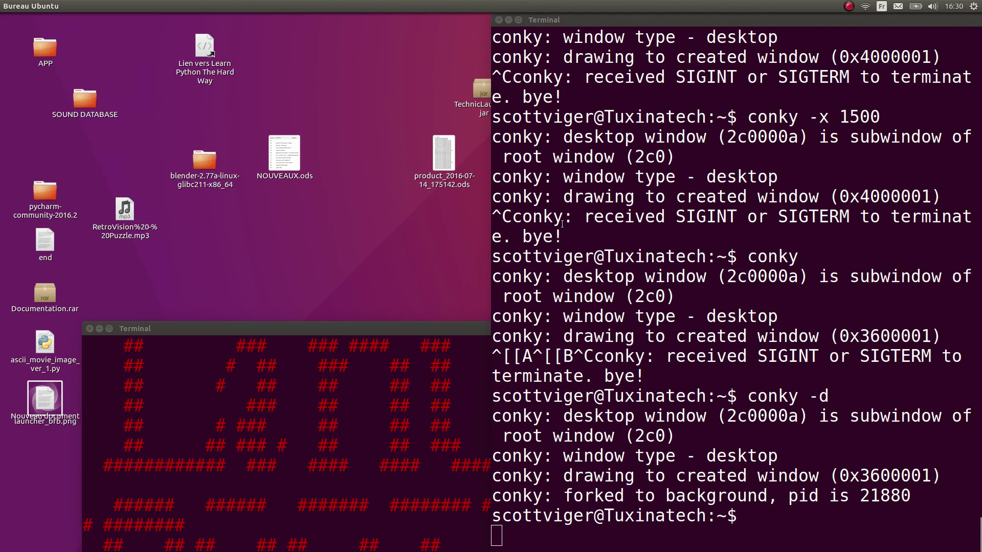
{"action": "left_click", "coordinate": [690, 227]}
{"action": "key", "text": "ctrl+c"}
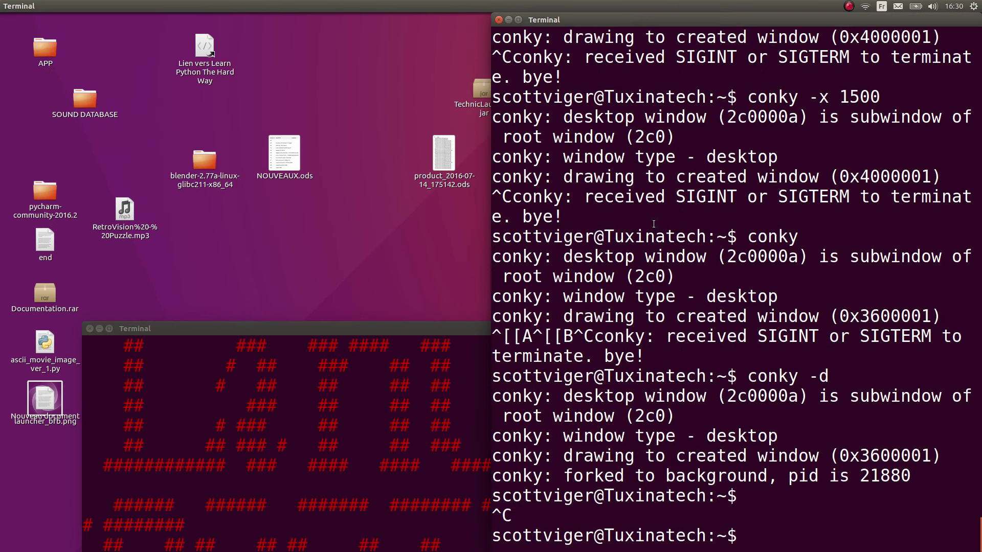
Reopen Moniteur système from the previous search and look for the conky process in the process list.
{"action": "mouse_move", "coordinate": [1, 92]}
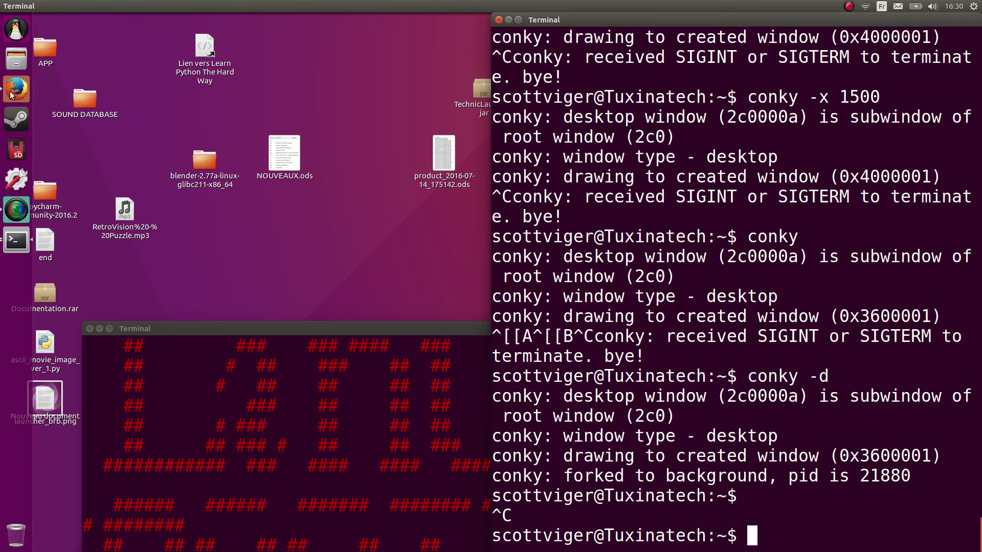
{"action": "key", "text": "super"}
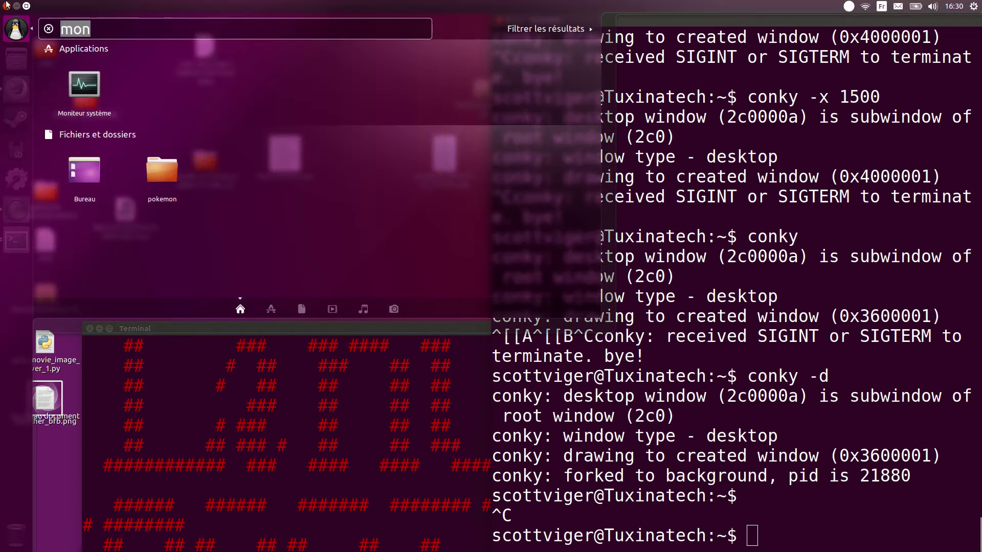
{"action": "left_click", "coordinate": [85, 85]}
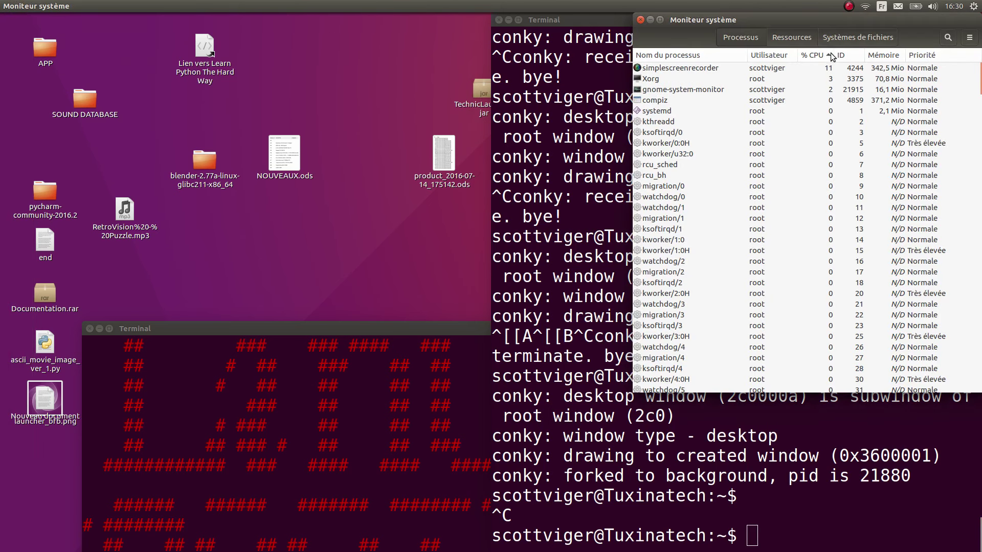
{"action": "scroll", "coordinate": [739, 106], "scroll_direction": "down", "scroll_amount": 15}
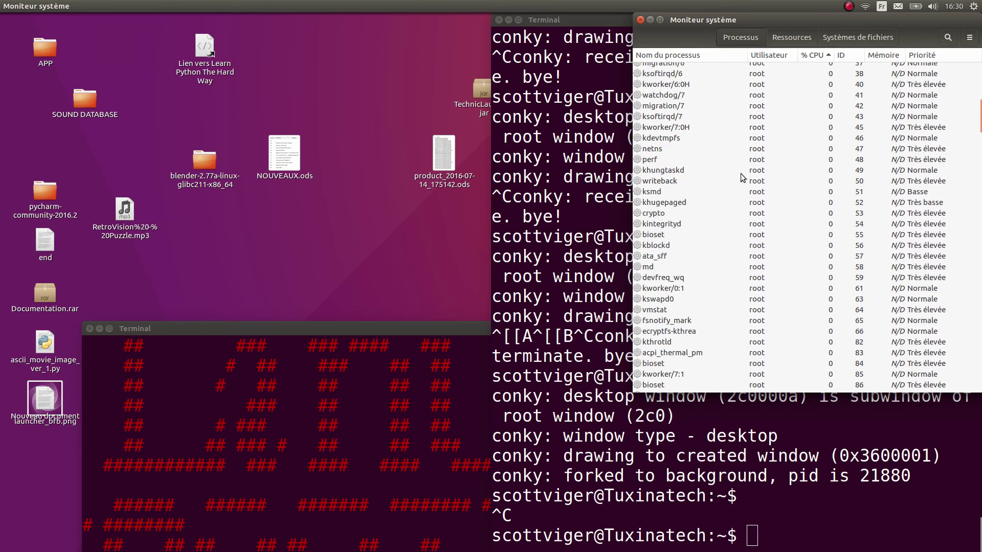
{"action": "scroll", "coordinate": [738, 168], "scroll_direction": "down", "scroll_amount": 15}
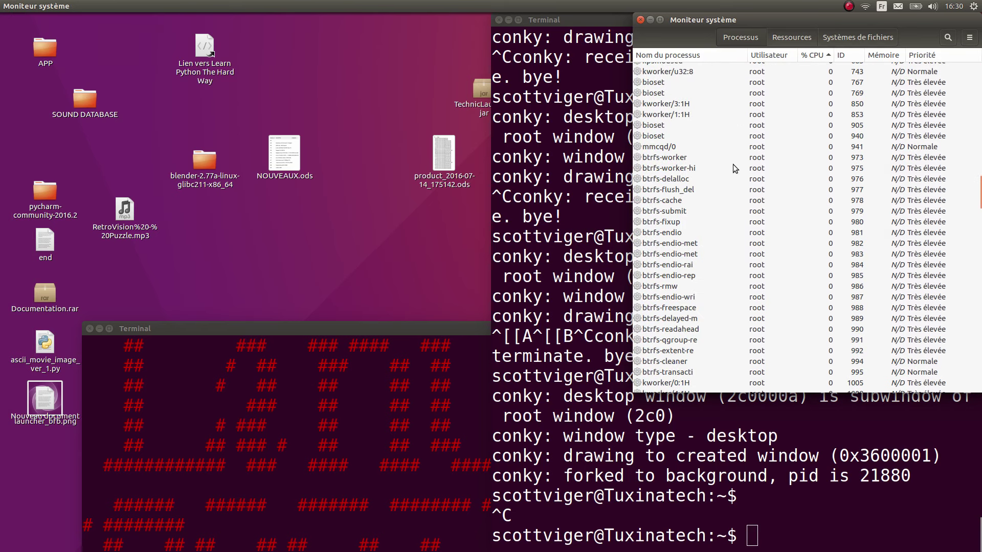
{"action": "scroll", "coordinate": [731, 155], "scroll_direction": "down", "scroll_amount": 15}
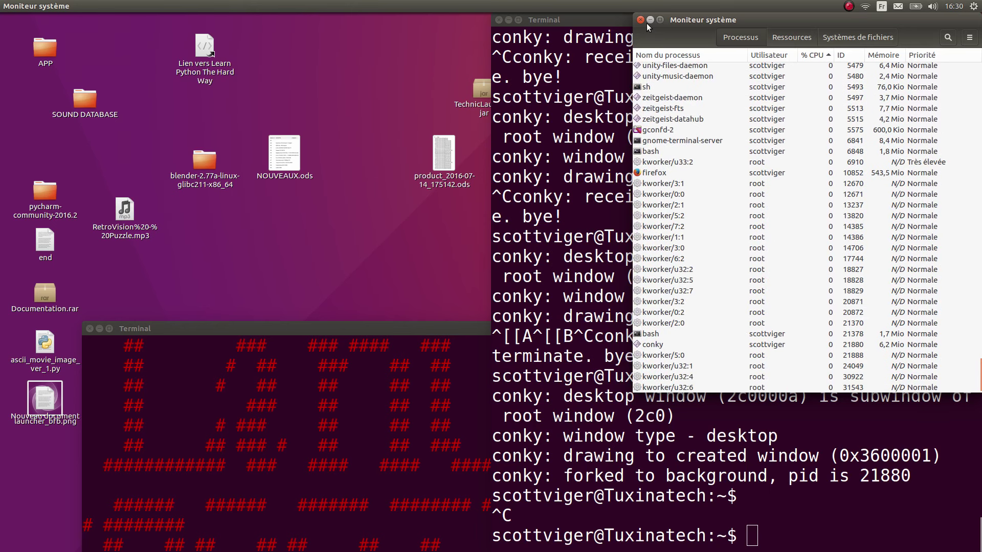
Kill the conky process from the process list and confirm killing it.
{"action": "left_click", "coordinate": [767, 334]}
{"action": "right_click", "coordinate": [767, 334]}
{"action": "left_click", "coordinate": [781, 372]}
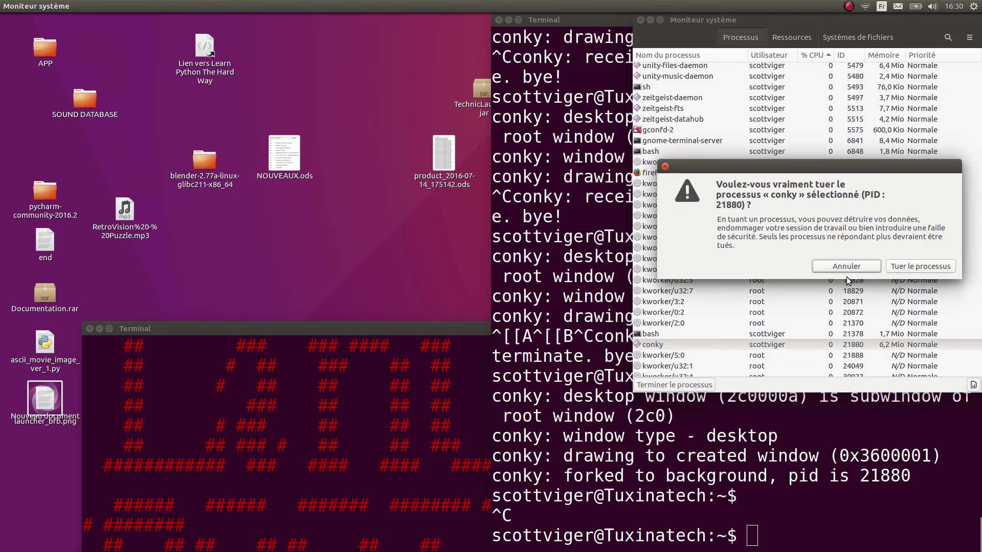
{"action": "left_click", "coordinate": [892, 267]}
Return to the first terminal and rerun the previous command with administrator rights as sudo conky -d.
{"action": "left_click", "coordinate": [589, 330]}
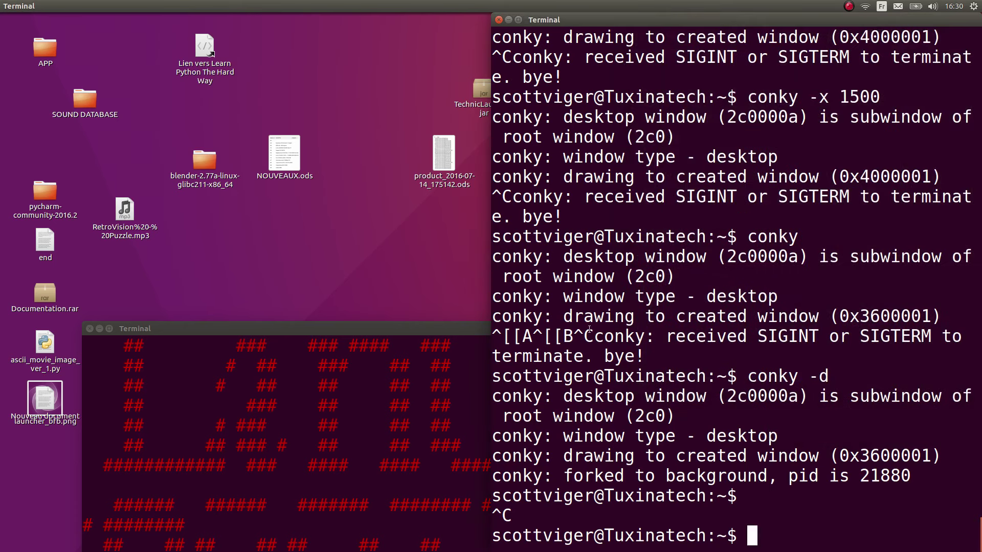
{"action": "key", "text": "Up"}
{"action": "key", "text": "Home"}
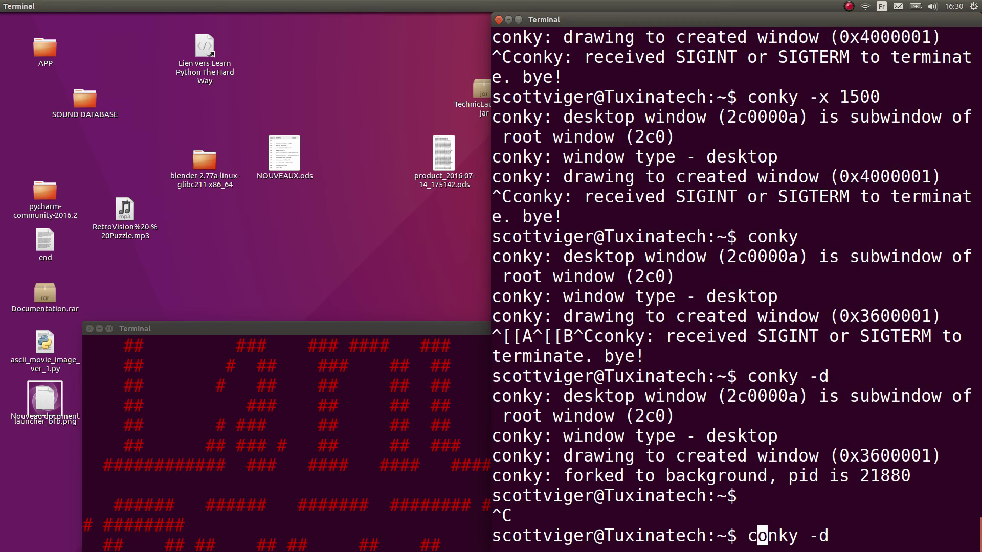
{"action": "key", "text": "Left"}
{"action": "type", "text": "sudo"}
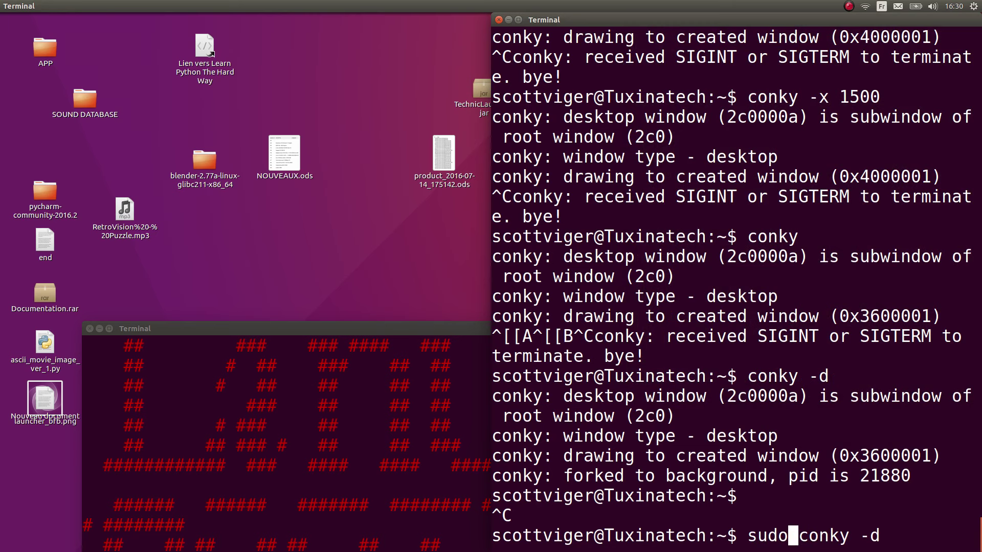
{"action": "key", "text": "Return"}
{"action": "key", "text": "Return"}
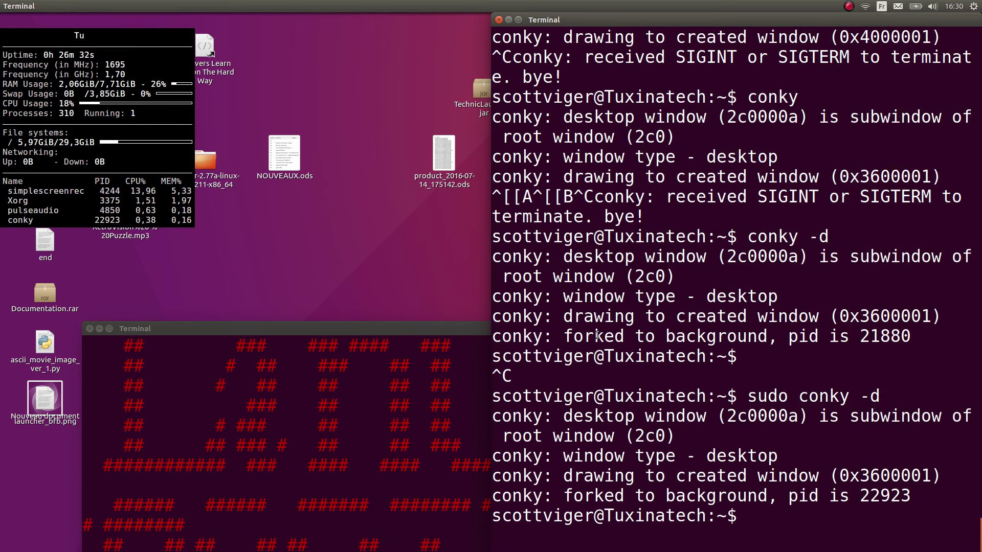
Give the desktop focus to test the conky started with sudo, and send an interrupt in the terminal.
{"action": "left_click", "coordinate": [249, 256]}
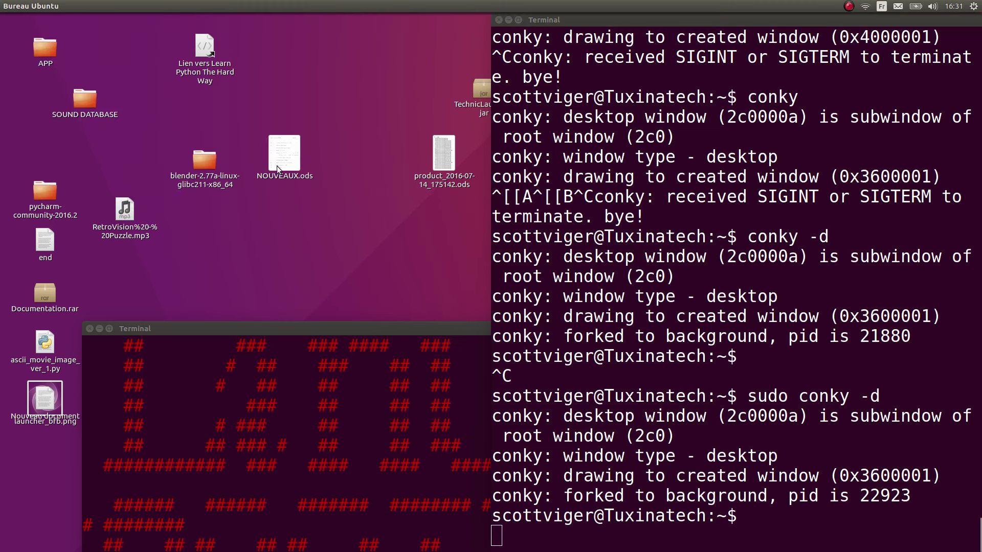
{"action": "mouse_move", "coordinate": [7, 271]}
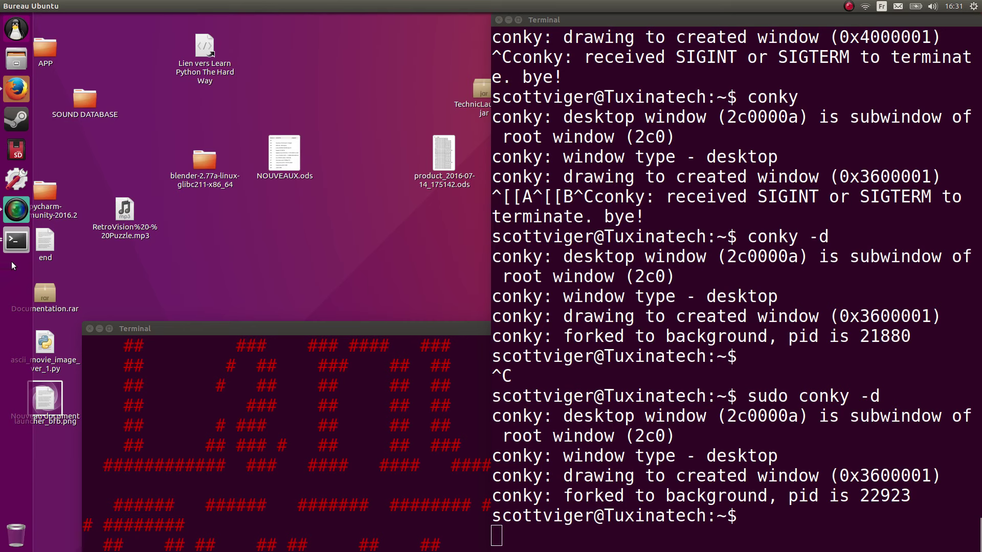
{"action": "left_click", "coordinate": [737, 387]}
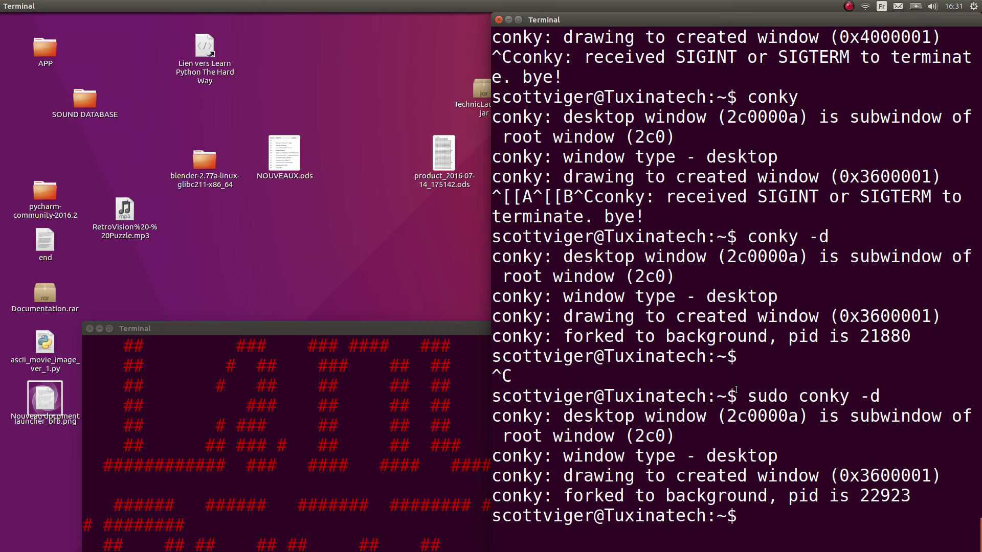
{"action": "key", "text": "ctrl+c"}
{"action": "mouse_move", "coordinate": [1, 246]}
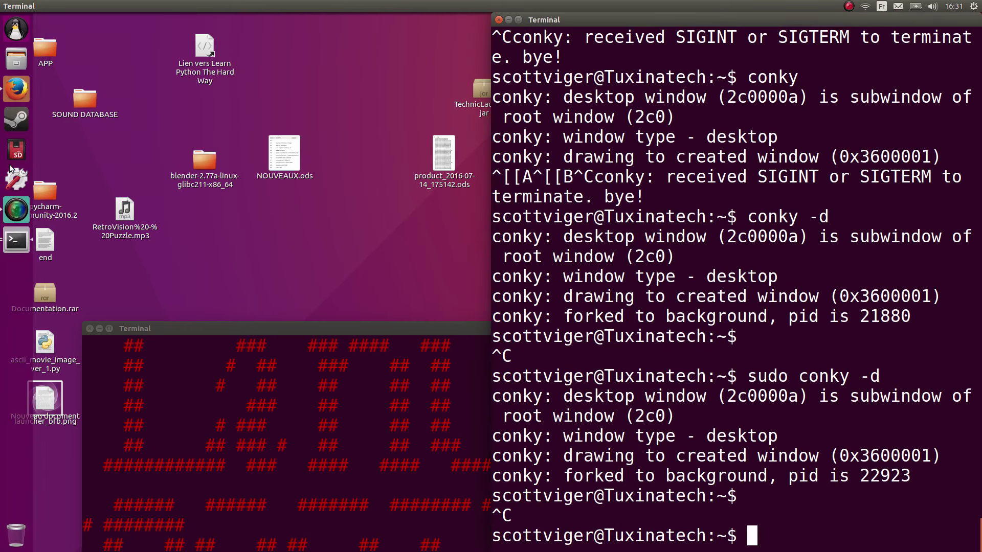
Move the second terminal off the desktop and close it, and rerun sudo conky -d in the first terminal.
{"action": "left_click_drag", "start_coordinate": [368, 329], "coordinate": [979, 20]}
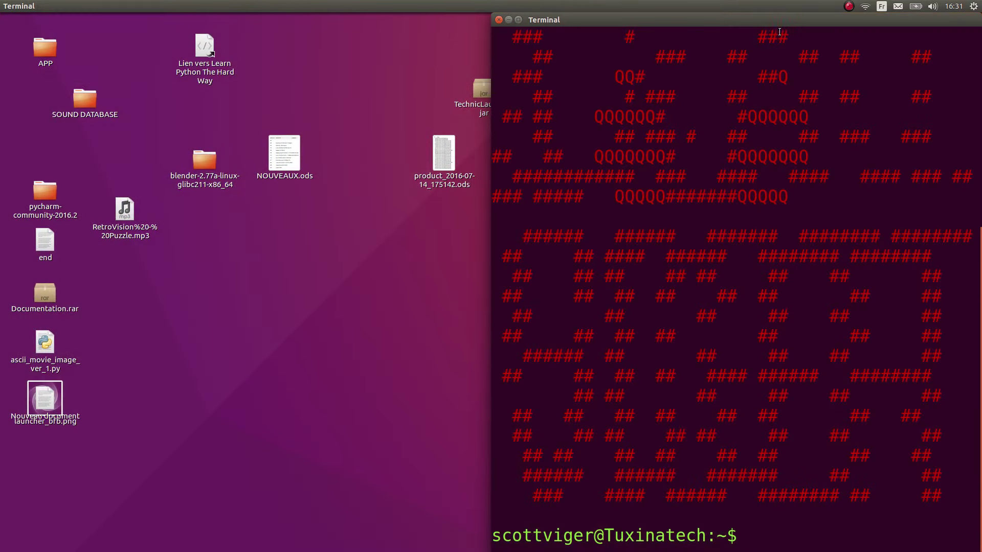
{"action": "left_click", "coordinate": [499, 21]}
{"action": "key", "text": "Up"}
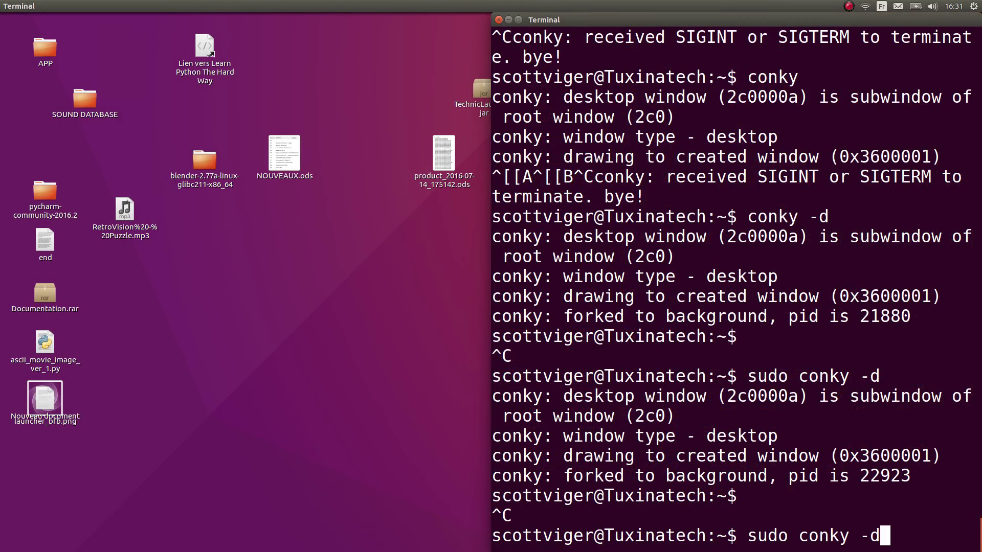
{"action": "key", "text": "Return"}
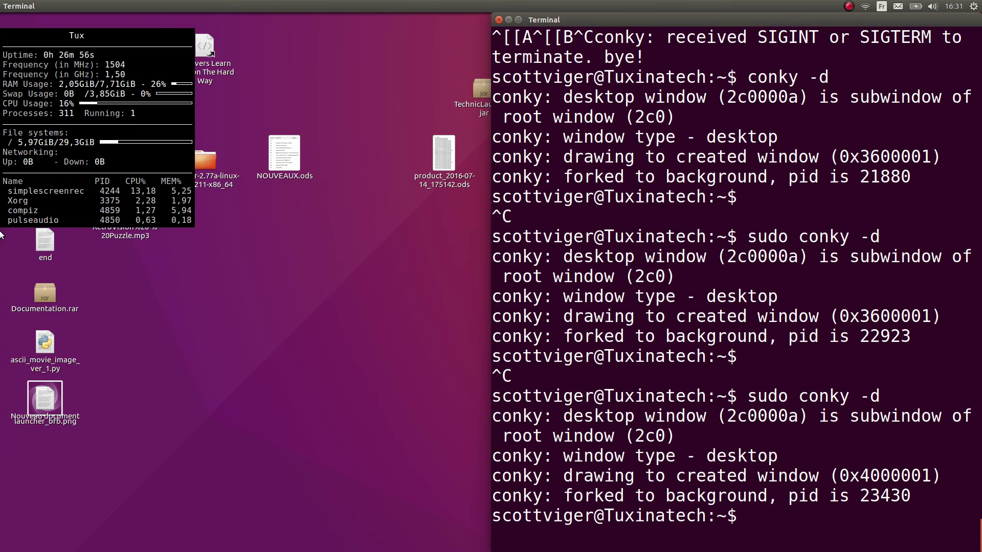
Reopen Moniteur système from the previous search, sort the processes by name and select the root-owned conky entries.
{"action": "mouse_move", "coordinate": [0, 225]}
{"action": "left_click", "coordinate": [13, 29]}
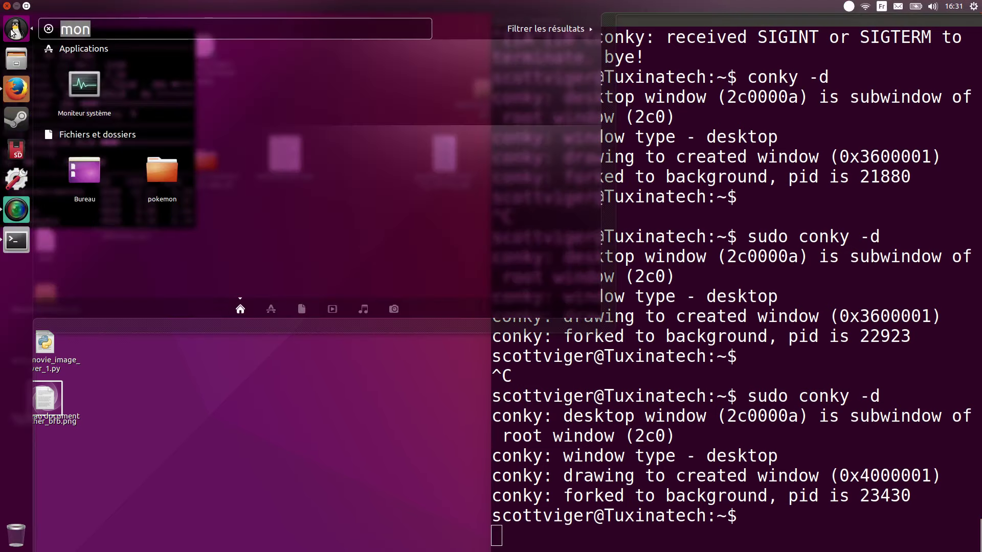
{"action": "left_click", "coordinate": [84, 85]}
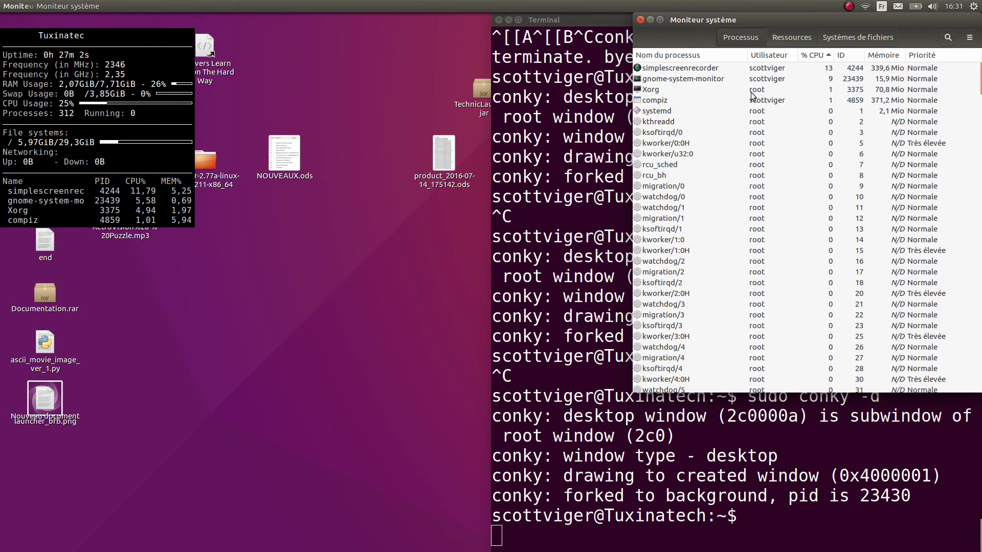
{"action": "left_click", "coordinate": [716, 55]}
{"action": "scroll", "coordinate": [722, 72], "scroll_direction": "down", "scroll_amount": 1}
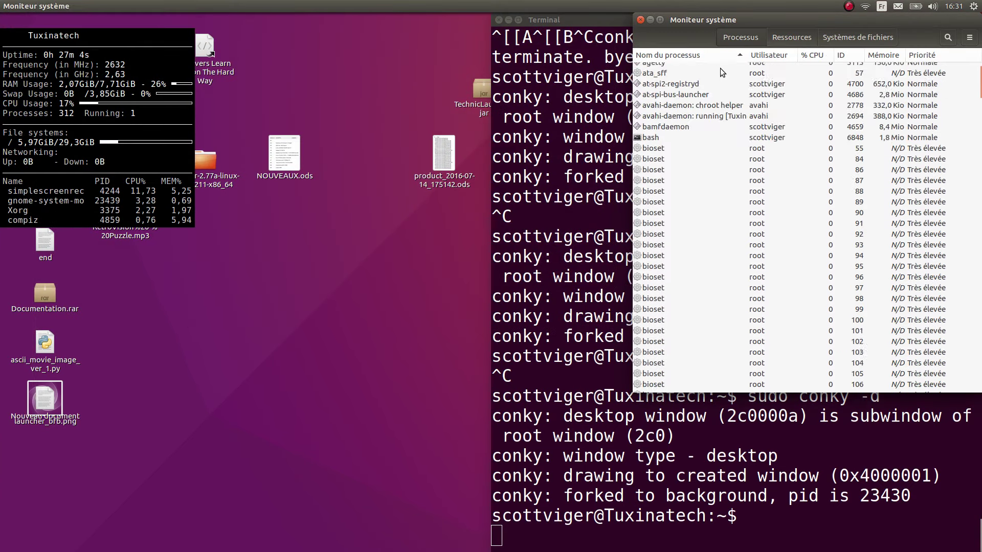
{"action": "scroll", "coordinate": [722, 71], "scroll_direction": "up", "scroll_amount": 1}
{"action": "scroll", "coordinate": [746, 109], "scroll_direction": "down", "scroll_amount": 5}
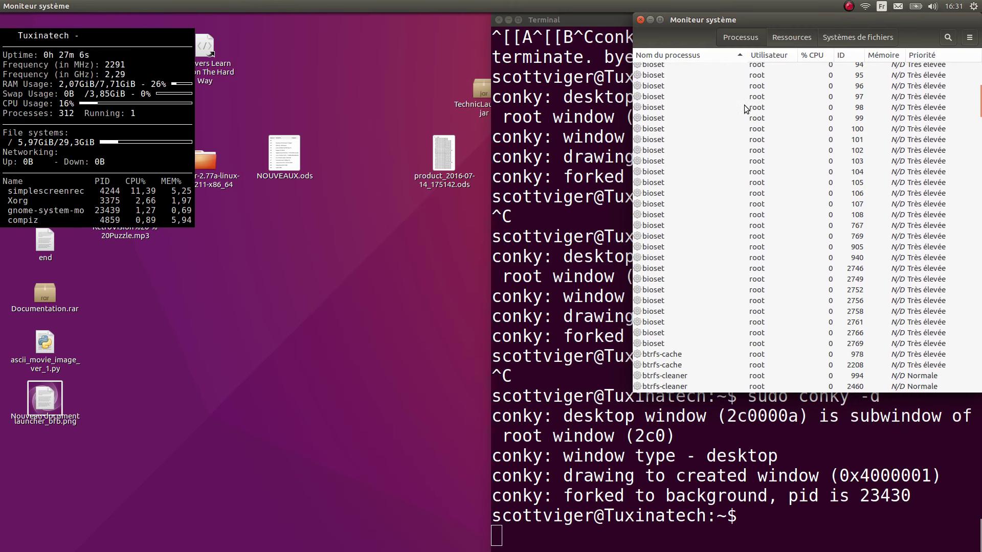
{"action": "scroll", "coordinate": [745, 108], "scroll_direction": "down", "scroll_amount": 15}
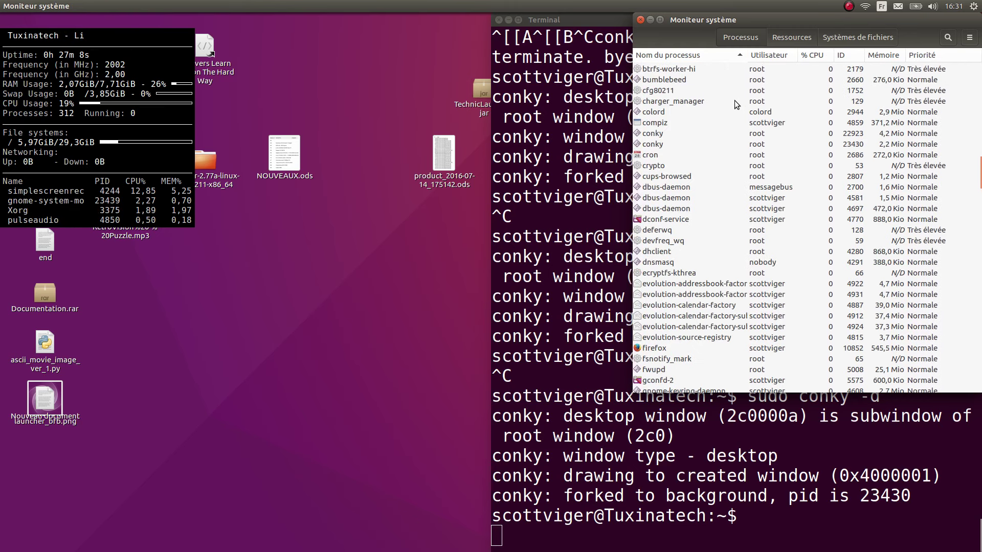
{"action": "left_click", "coordinate": [699, 134]}
{"action": "left_click", "coordinate": [704, 144]}
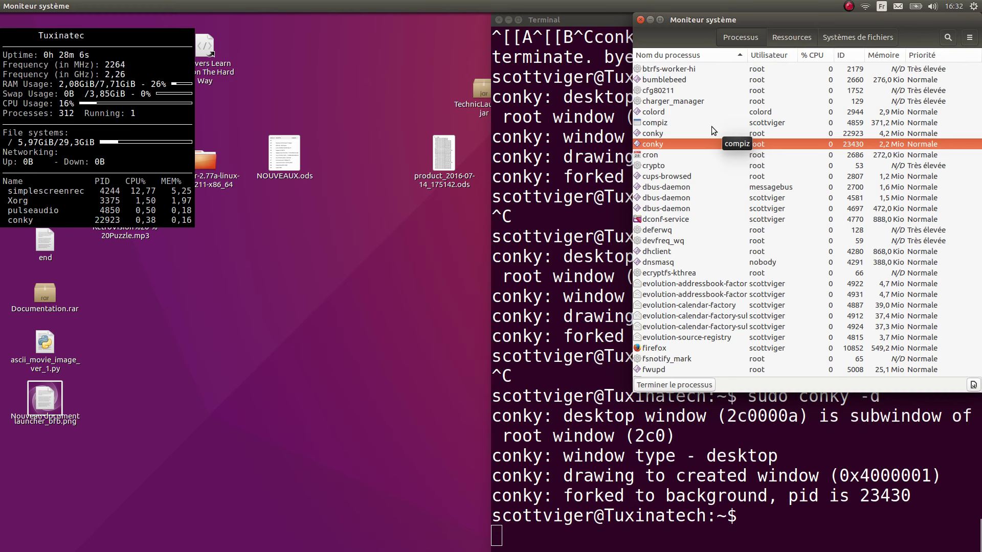
Open a new terminal, run htop in it and widen the window to nearly the full screen width.
{"action": "key", "text": "alt+Tab"}
{"action": "key", "text": "alt+Tab"}
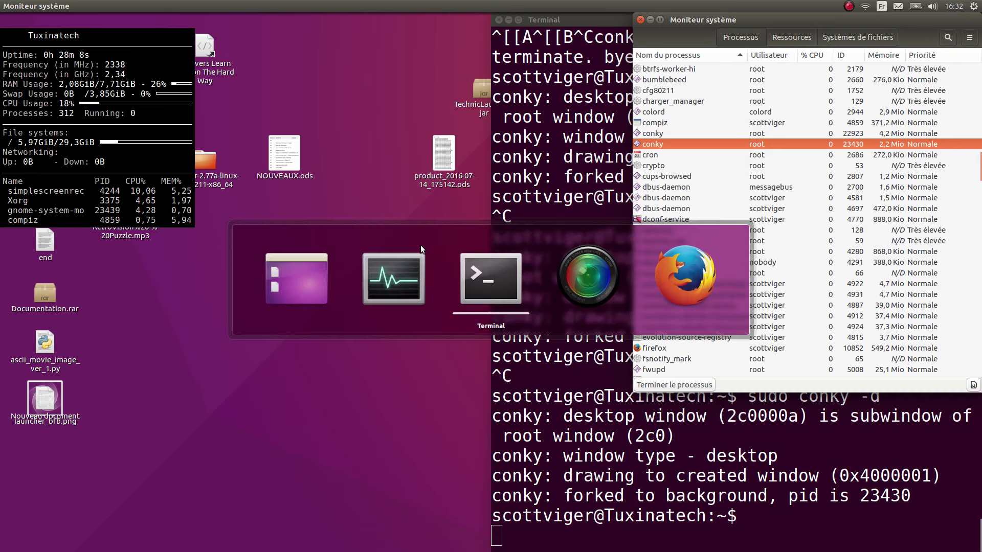
{"action": "key", "text": "ctrl+alt+t"}
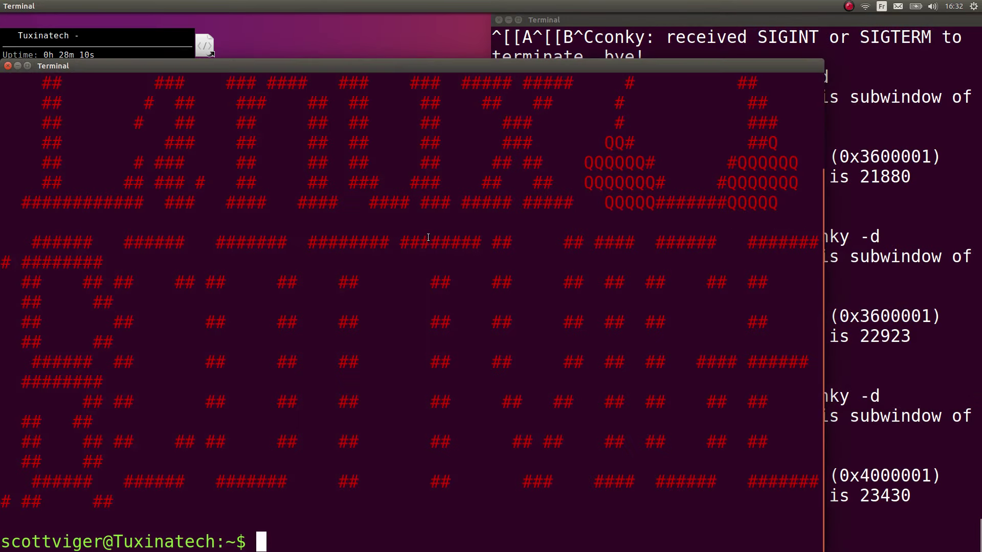
{"action": "type", "text": "htop"}
{"action": "key", "text": "Return"}
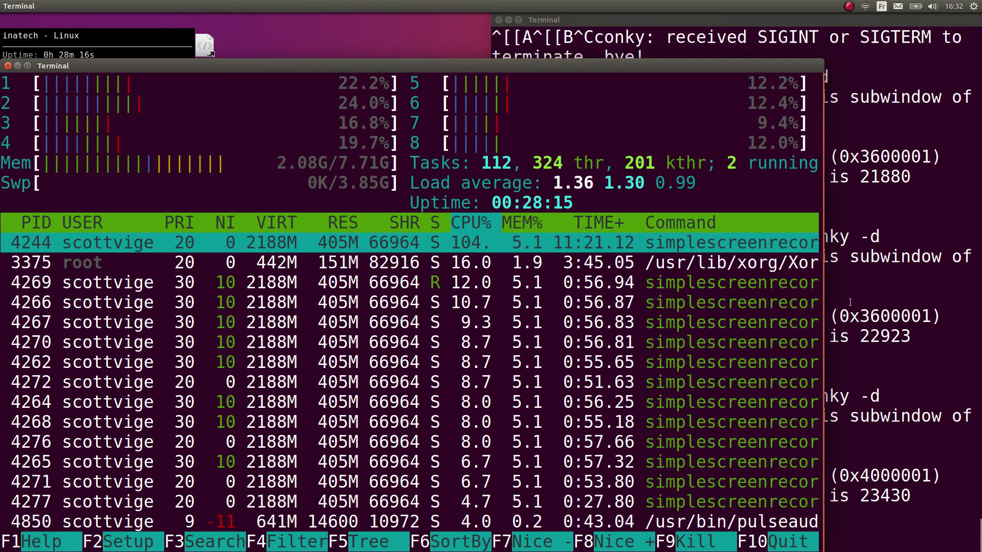
{"action": "left_click_drag", "start_coordinate": [823, 292], "coordinate": [977, 270]}
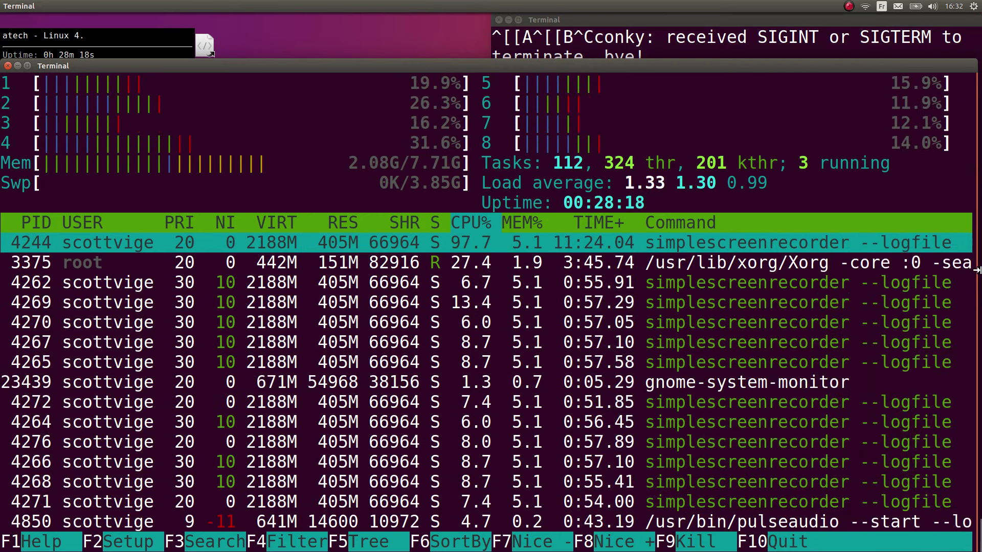
Go down through the htop process list to examine the conky -d entries.
{"action": "key", "text": "Down"}
{"action": "key", "text": "Down"}
{"action": "key", "text": "Down"}
{"action": "key", "text": "Down"}
{"action": "key", "text": "Down"}
{"action": "key", "text": "Down"}
{"action": "key", "text": "Down"}
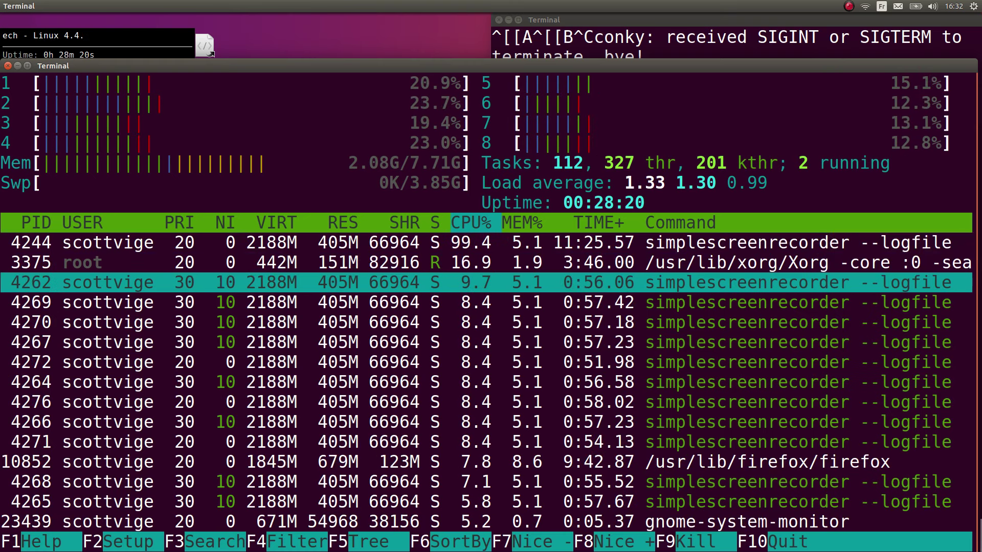
{"action": "key", "text": "Down"}
{"action": "key", "text": "Down"}
{"action": "key", "text": "Down"}
{"action": "key", "text": "Down"}
{"action": "key", "text": "Down"}
{"action": "key", "text": "Down"}
{"action": "key", "text": "Down"}
{"action": "key", "text": "Down"}
{"action": "key", "text": "Down"}
{"action": "key", "text": "Down"}
{"action": "key", "text": "Down"}
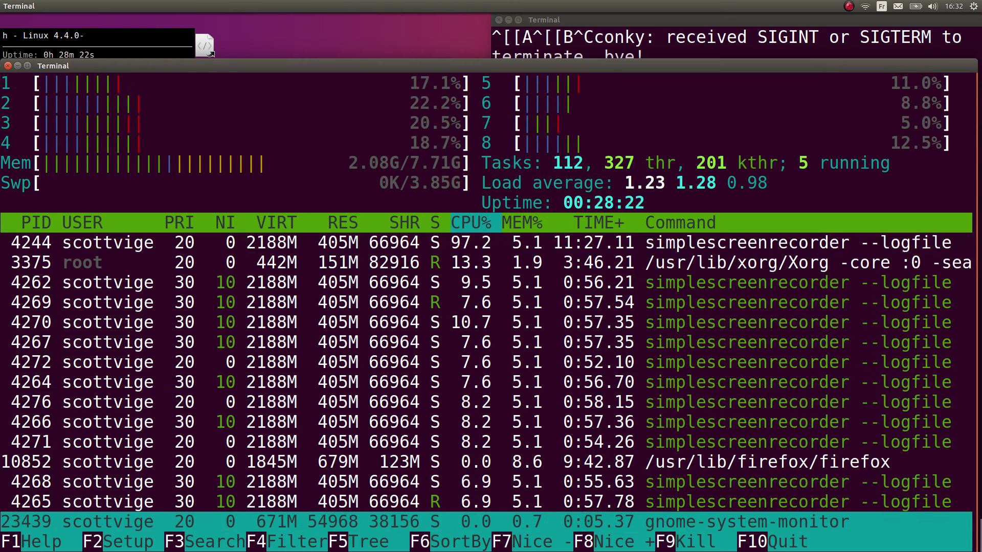
{"action": "key", "text": "Down"}
{"action": "key", "text": "Down"}
{"action": "key", "text": "Down"}
{"action": "key", "text": "Down"}
{"action": "key", "text": "Down"}
{"action": "key", "text": "Down"}
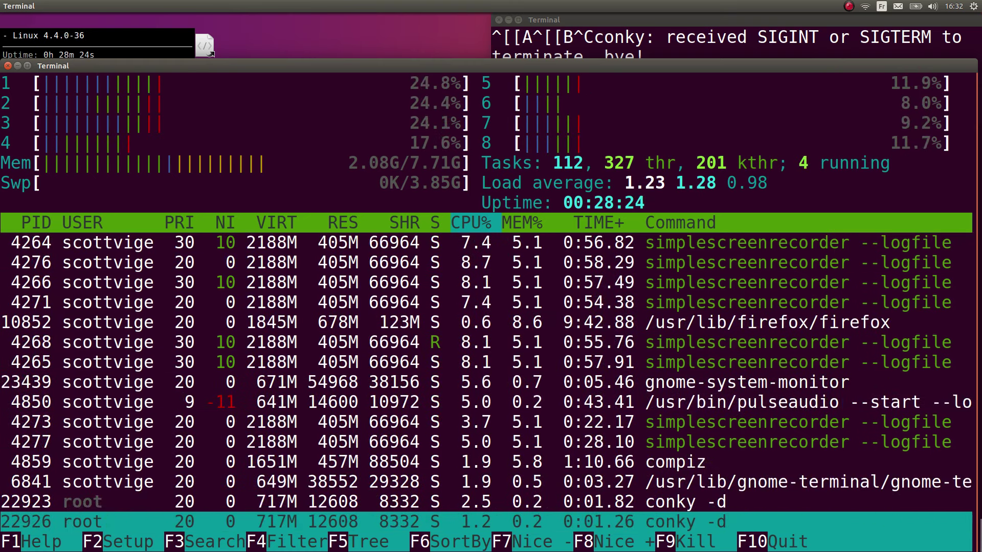
{"action": "key", "text": "Down"}
{"action": "key", "text": "Down"}
{"action": "key", "text": "Down"}
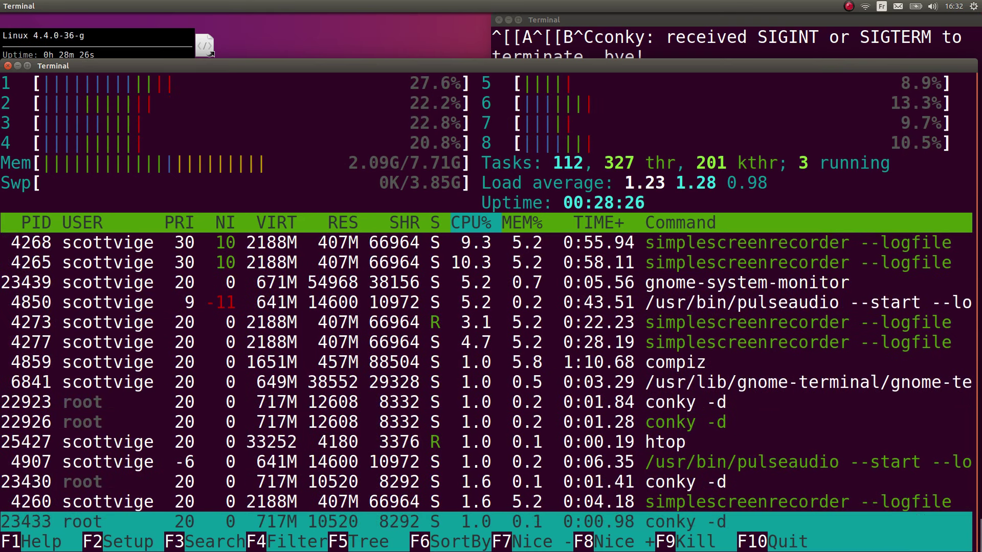
Move among the neighbouring htop entries to compare the conky -d processes run by root.
{"action": "key", "text": "Up"}
{"action": "key", "text": "Up"}
{"action": "key", "text": "Up"}
{"action": "key", "text": "Up"}
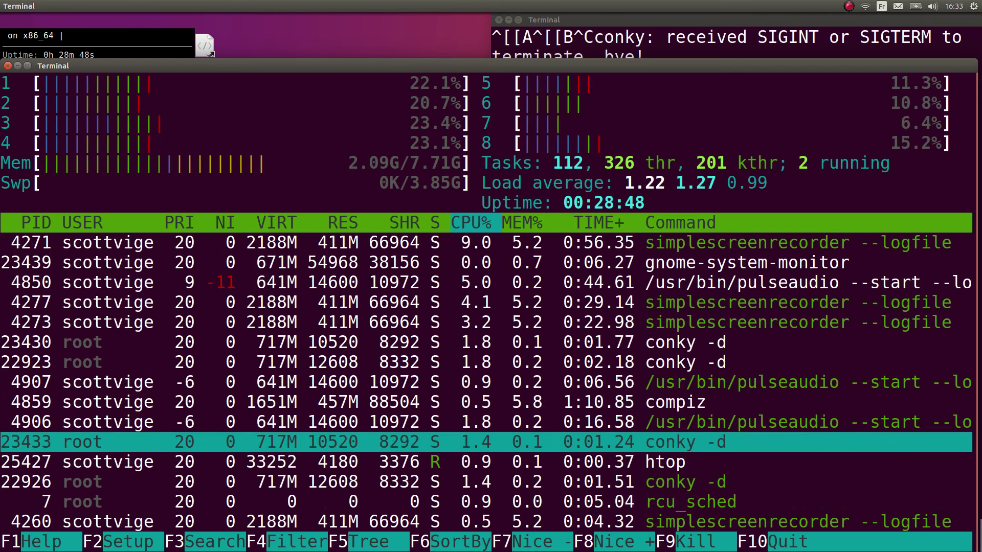
{"action": "key", "text": "Up"}
{"action": "key", "text": "Up"}
{"action": "key", "text": "Up"}
{"action": "key", "text": "Up"}
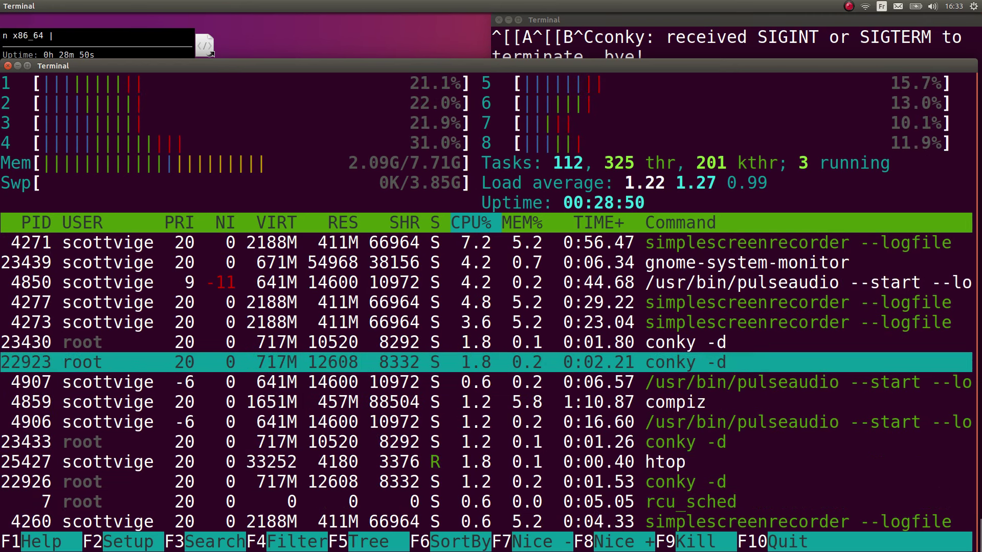
{"action": "key", "text": "Up"}
{"action": "key", "text": "Down"}
{"action": "key", "text": "Down"}
{"action": "key", "text": "Down"}
{"action": "key", "text": "Down"}
{"action": "key", "text": "Down"}
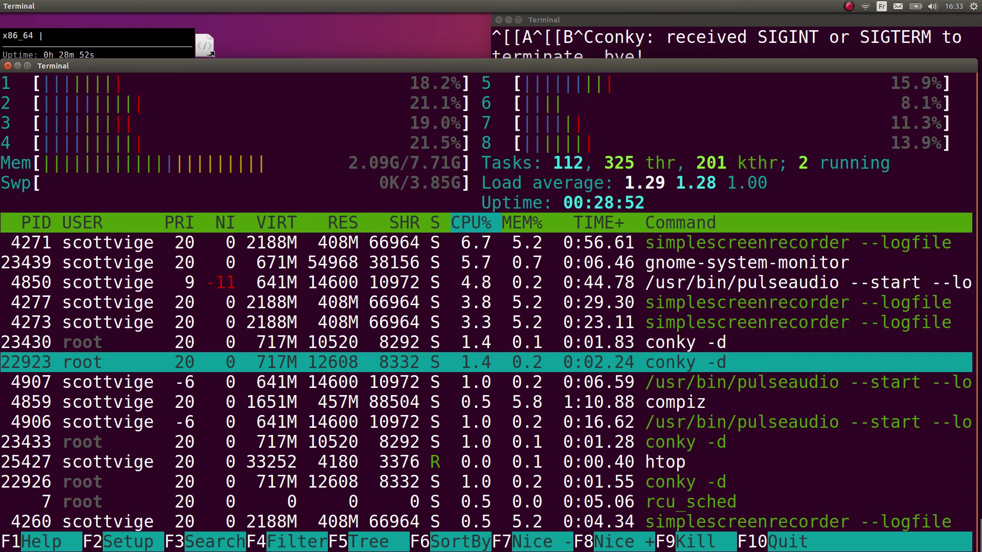
{"action": "key", "text": "Down"}
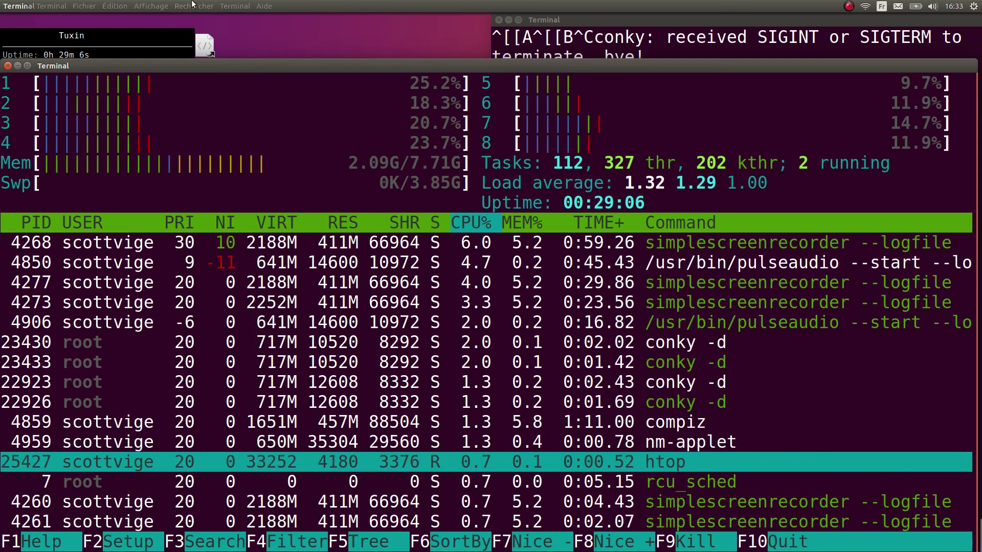
Minimize the htop terminal, return to Moniteur système and select the htop process in its list.
{"action": "left_click", "coordinate": [17, 66]}
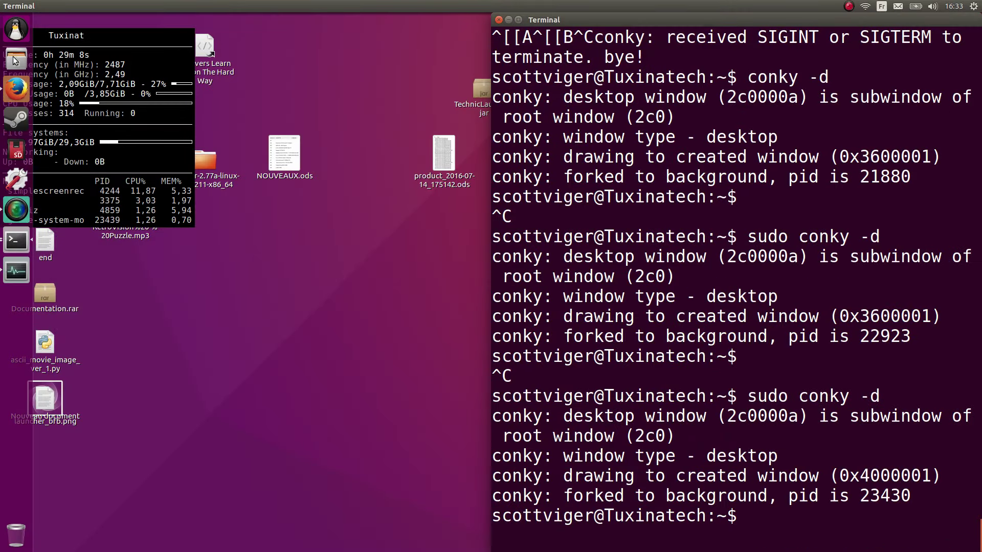
{"action": "left_click", "coordinate": [2, 247]}
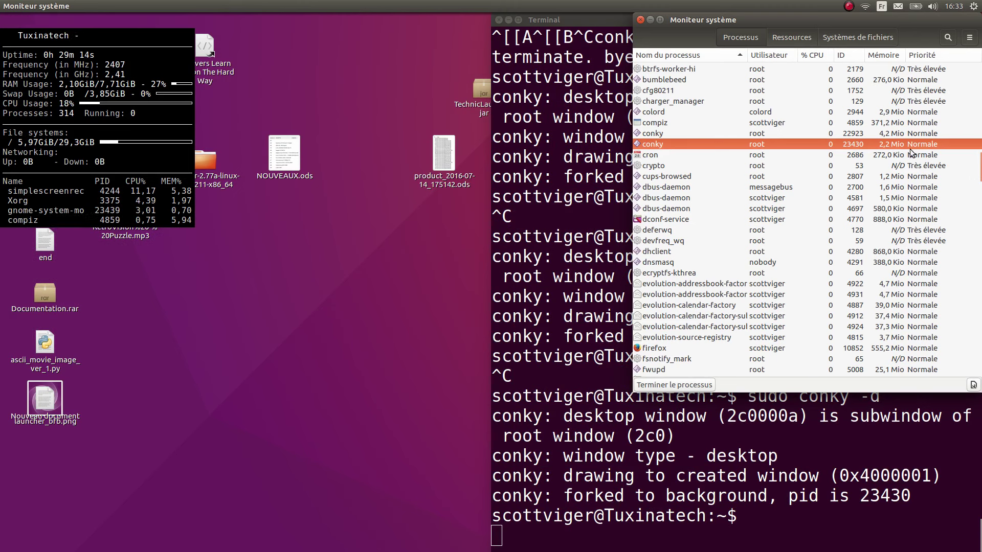
{"action": "scroll", "coordinate": [910, 151], "scroll_direction": "down", "scroll_amount": 5}
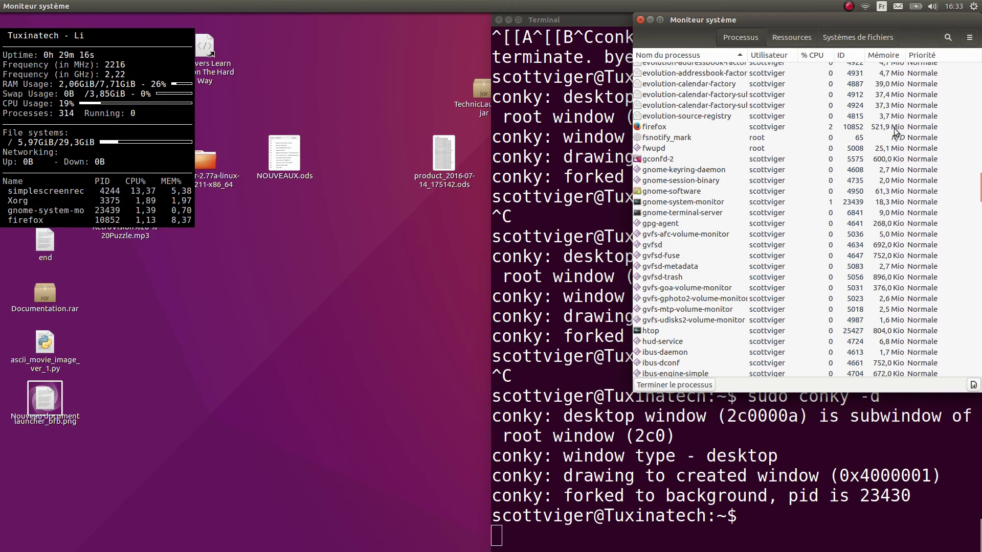
{"action": "scroll", "coordinate": [893, 127], "scroll_direction": "down", "scroll_amount": 1}
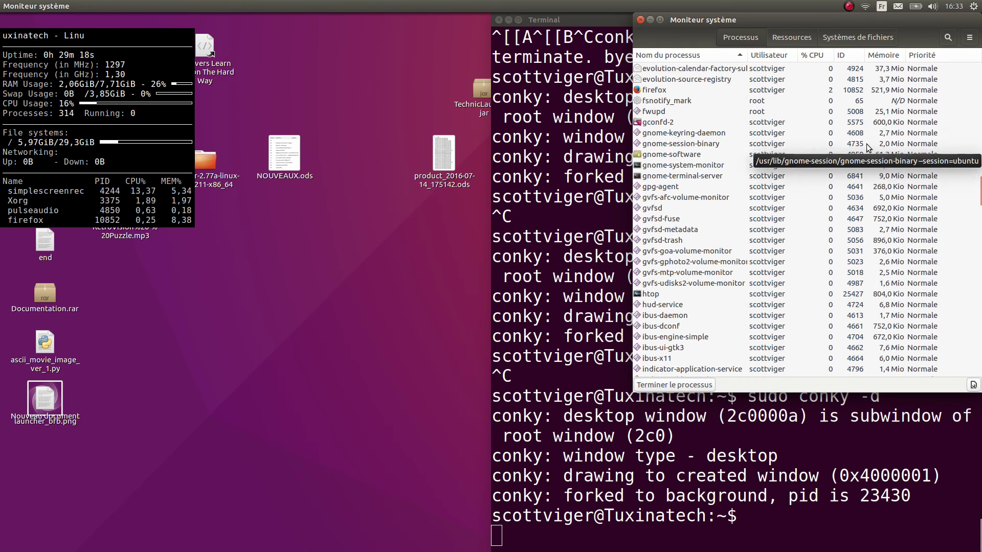
{"action": "left_click", "coordinate": [885, 294]}
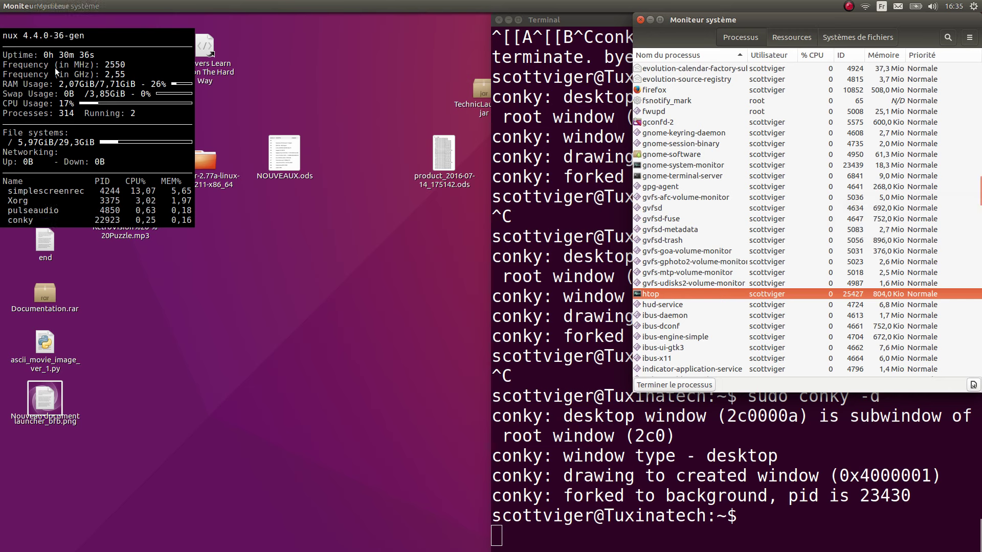
Close Moniteur système and both terminals, confirming the closure of the one running htop, to clear the desktop.
{"action": "left_click", "coordinate": [640, 19]}
{"action": "left_click", "coordinate": [499, 20]}
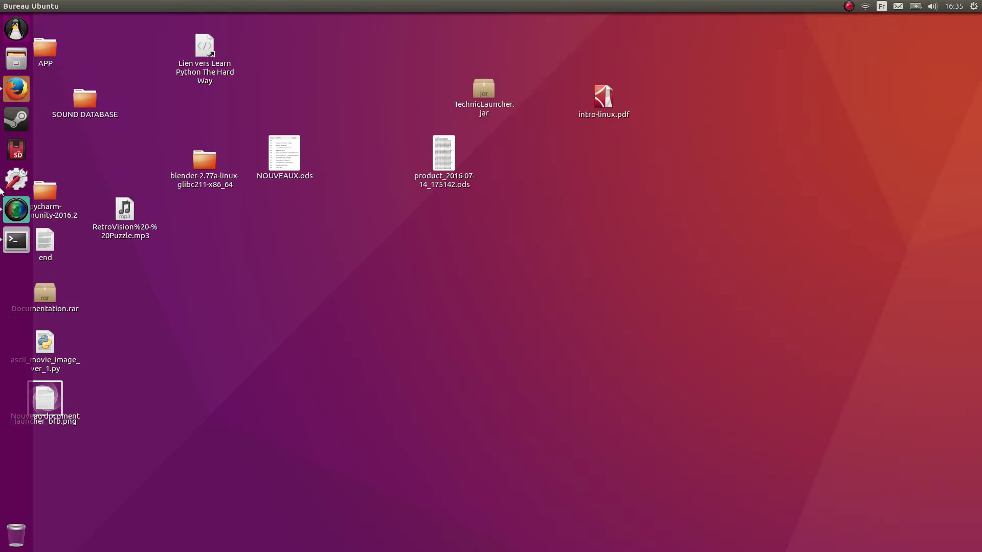
{"action": "left_click", "coordinate": [10, 237]}
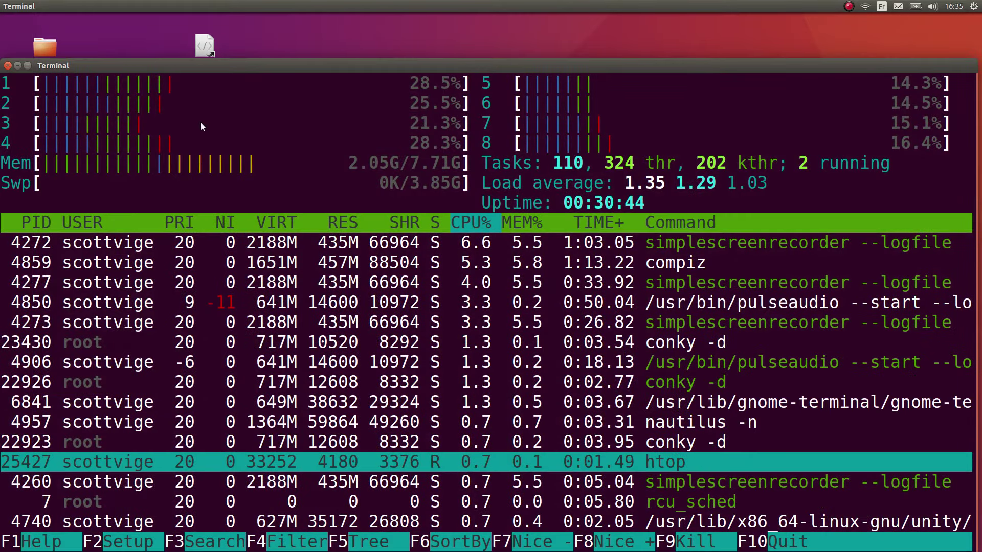
{"action": "left_click", "coordinate": [5, 64]}
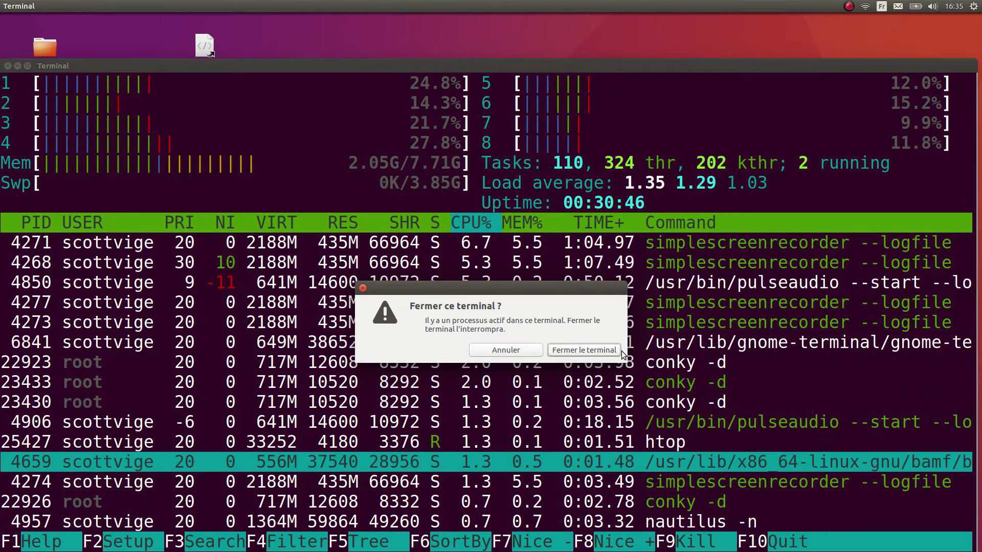
{"action": "key", "text": "Return"}
{"action": "left_click", "coordinate": [15, 32]}
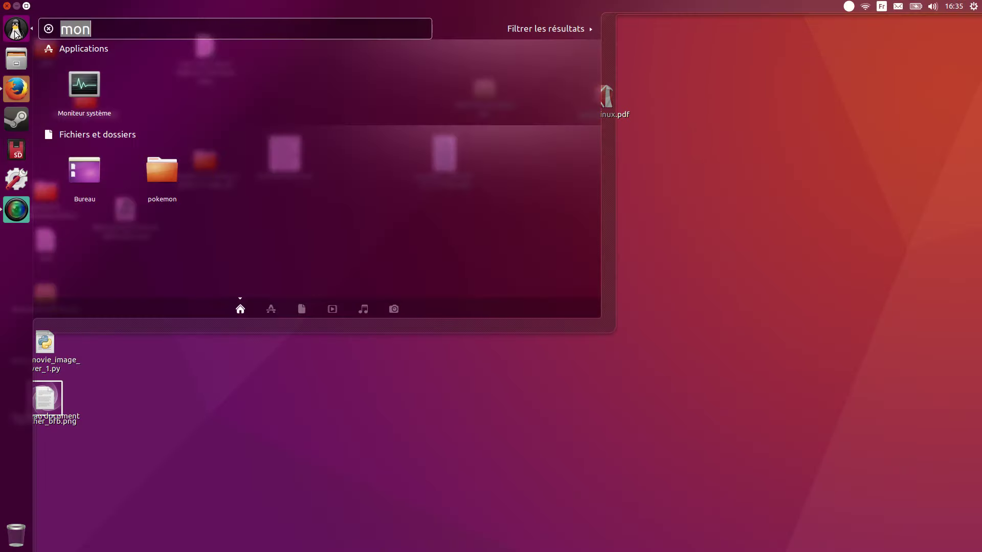
{"action": "left_click", "coordinate": [15, 32]}
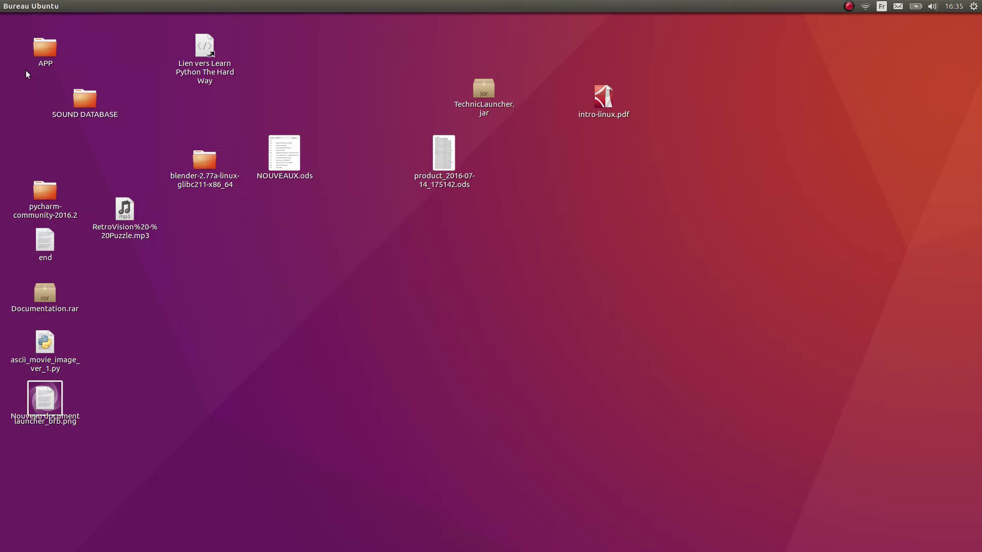
Open a file manager window from the desktop's APP folder, maximize it and go to /usr/share/unity/icons on the computer's root.
{"action": "double_click", "coordinate": [45, 51]}
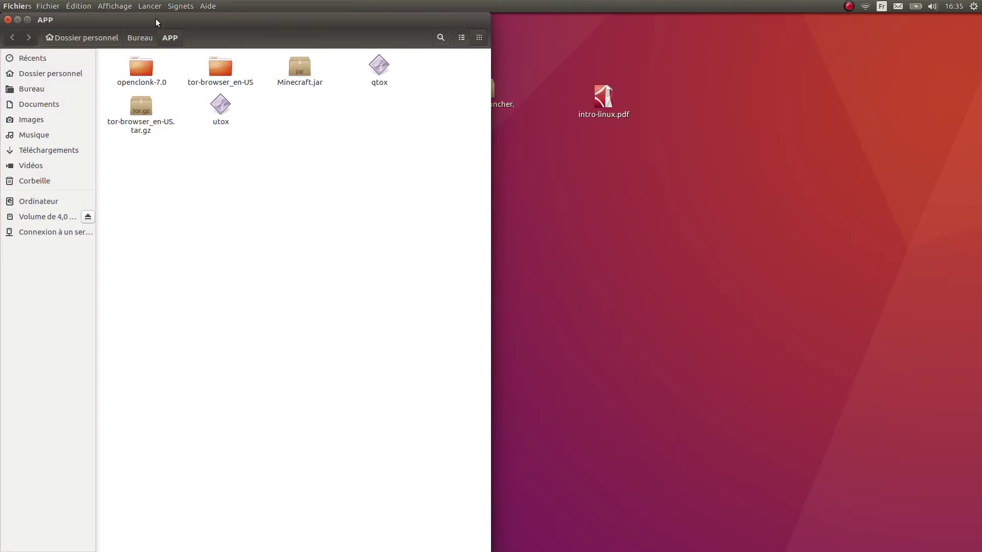
{"action": "double_click", "coordinate": [156, 20]}
{"action": "left_click", "coordinate": [30, 182]}
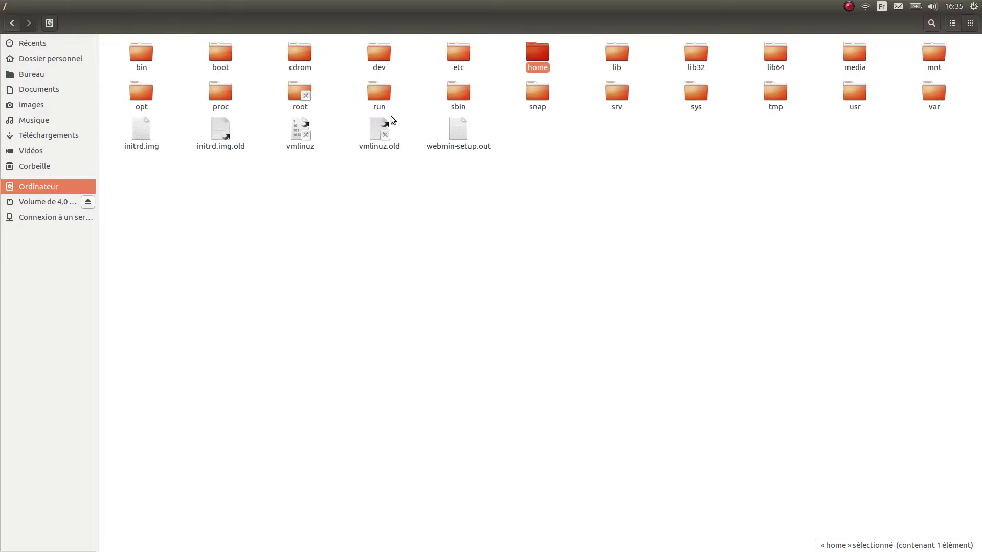
{"action": "double_click", "coordinate": [868, 99]}
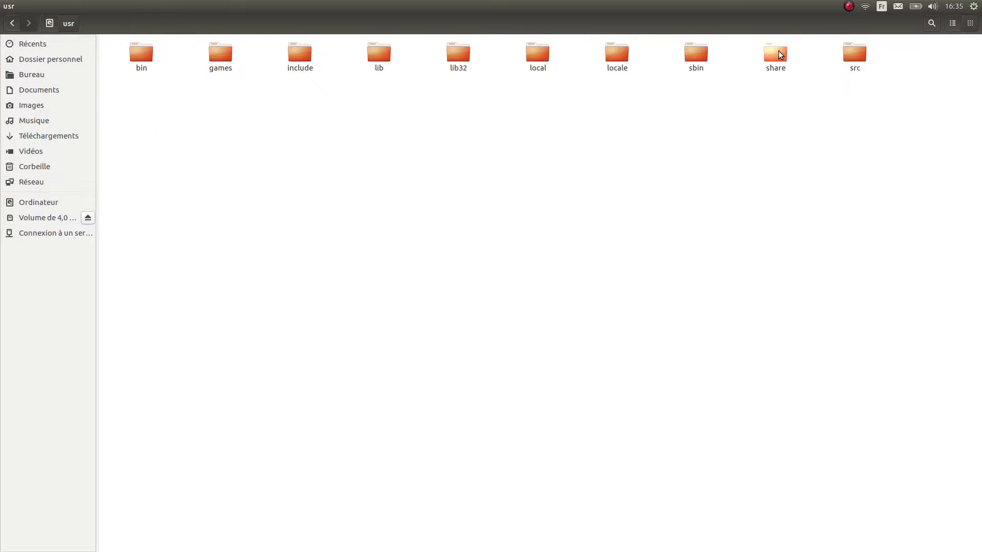
{"action": "double_click", "coordinate": [778, 54]}
{"action": "scroll", "coordinate": [446, 213], "scroll_direction": "down", "scroll_amount": 15}
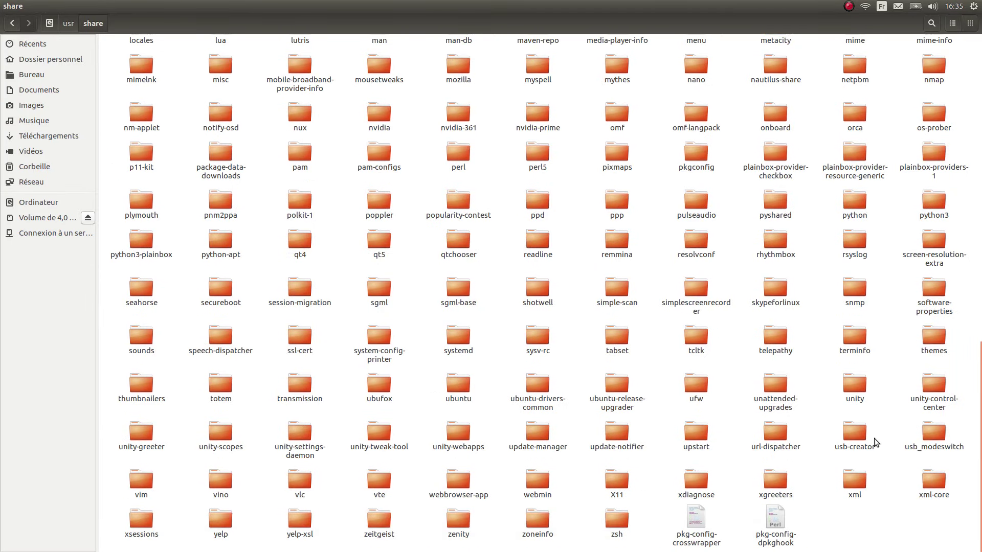
{"action": "double_click", "coordinate": [871, 401]}
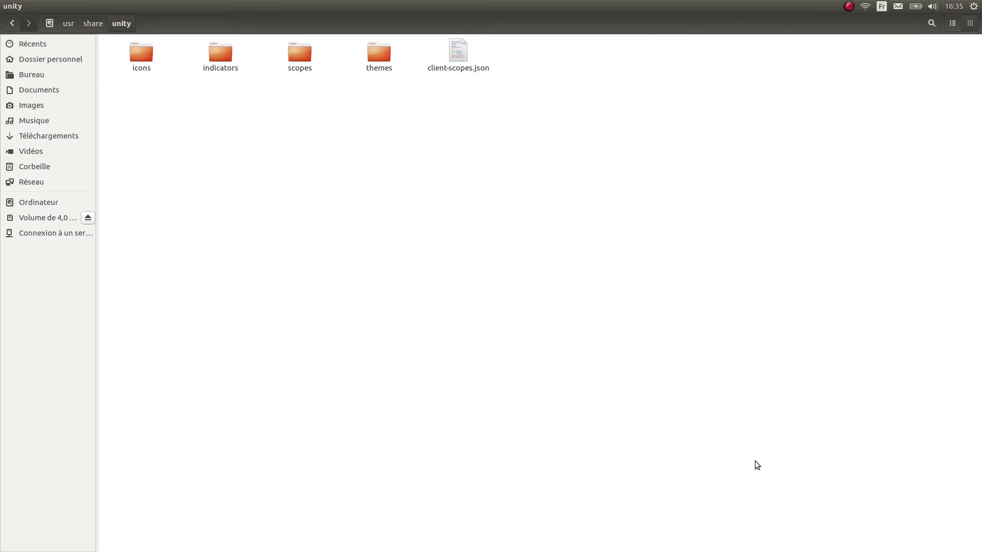
{"action": "double_click", "coordinate": [140, 46]}
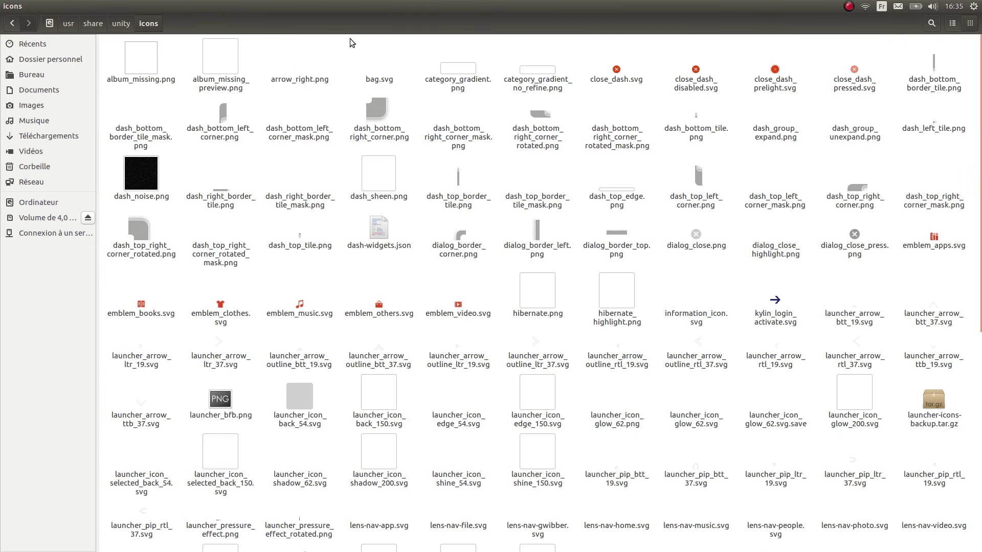
Open launcher_bfb.png from the icons folder in Visionneur d'images.
{"action": "left_click", "coordinate": [217, 415]}
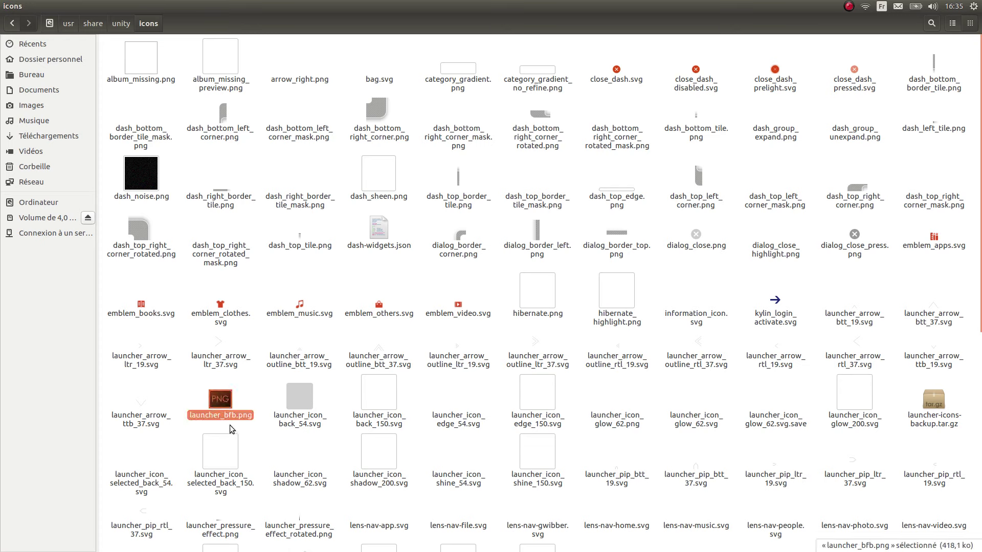
{"action": "right_click", "coordinate": [227, 402]}
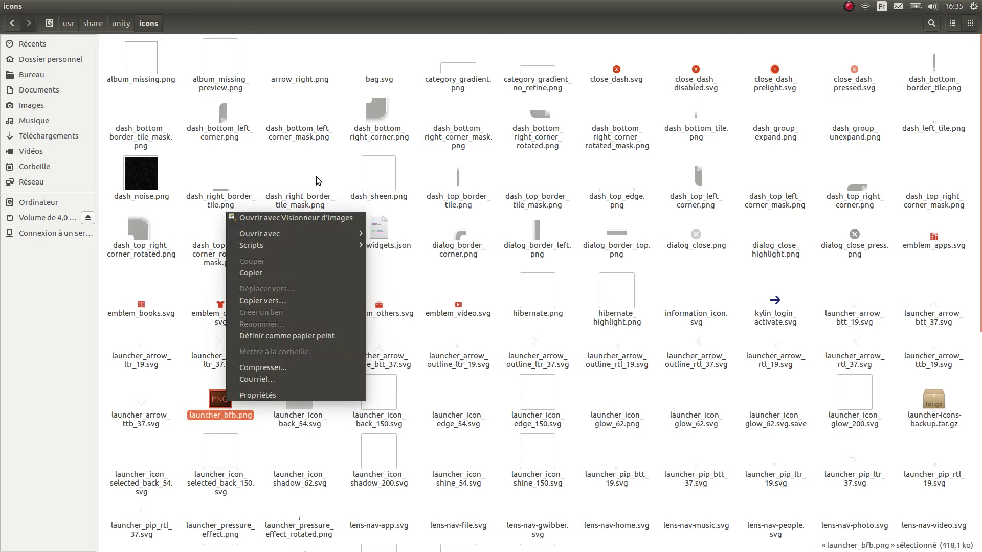
{"action": "left_click", "coordinate": [304, 214]}
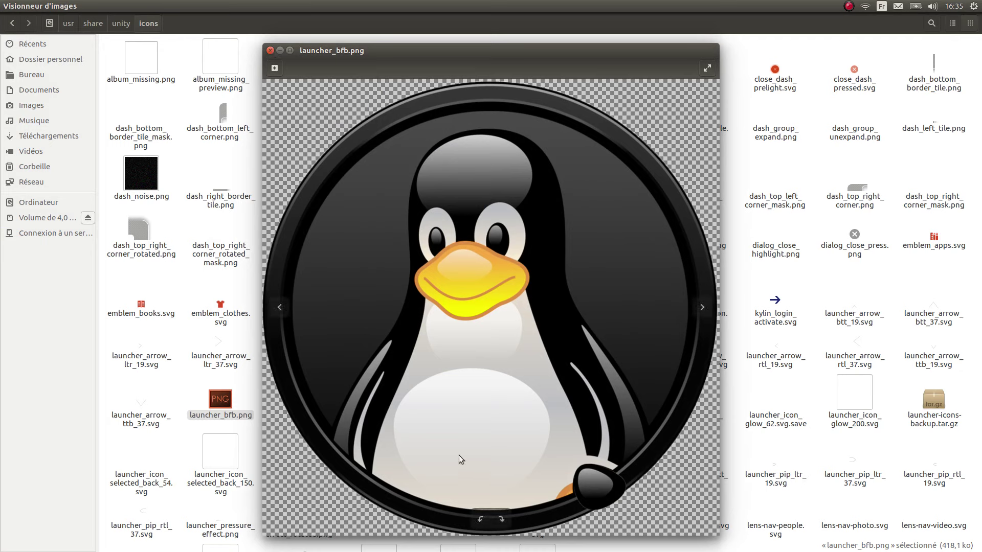
{"action": "right_click", "coordinate": [462, 234]}
{"action": "left_click", "coordinate": [441, 230]}
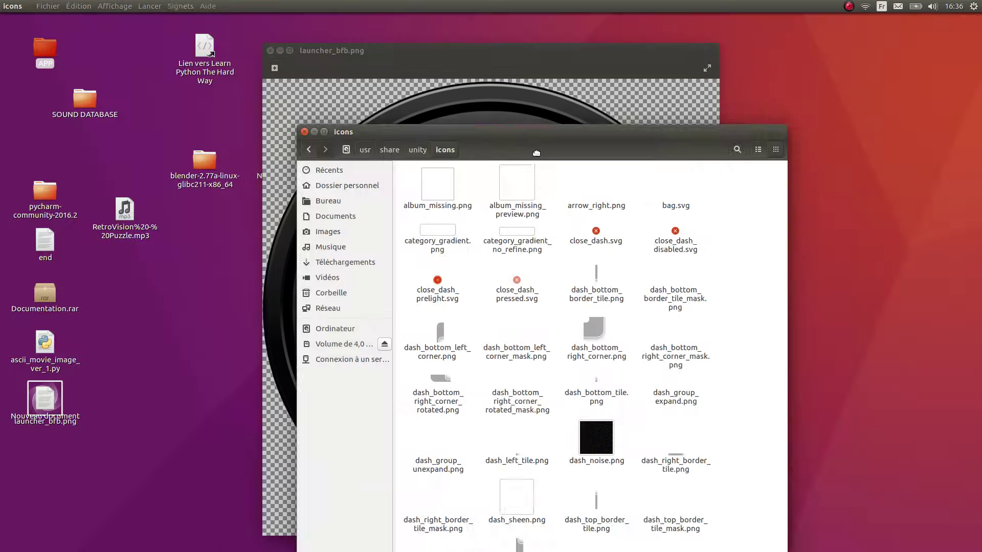
Move the icons folder window aside, open the desktop's launcher_bfb.png and arrange both image windows side by side.
{"action": "left_click_drag", "start_coordinate": [490, 139], "coordinate": [641, 437]}
{"action": "left_click", "coordinate": [47, 396]}
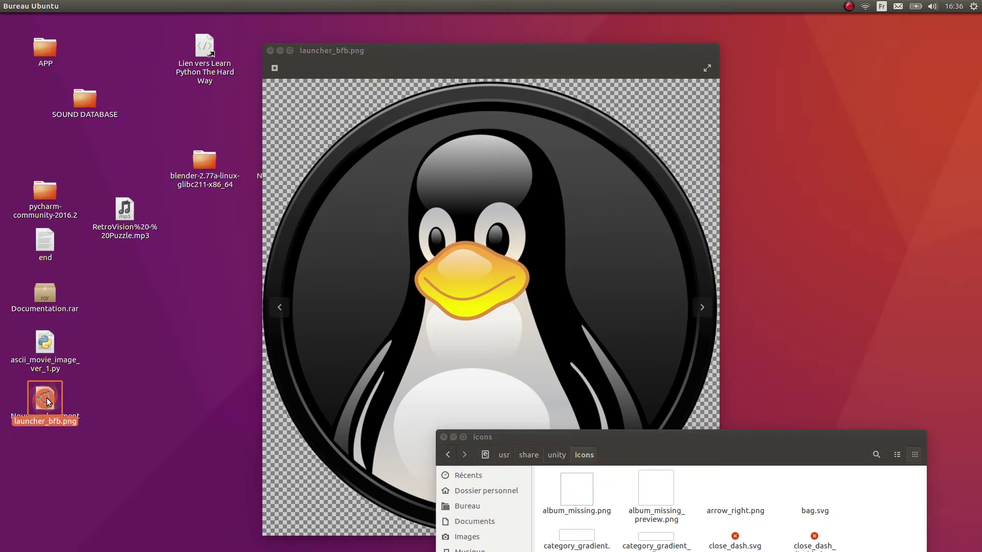
{"action": "right_click", "coordinate": [49, 393]}
{"action": "left_click", "coordinate": [107, 172]}
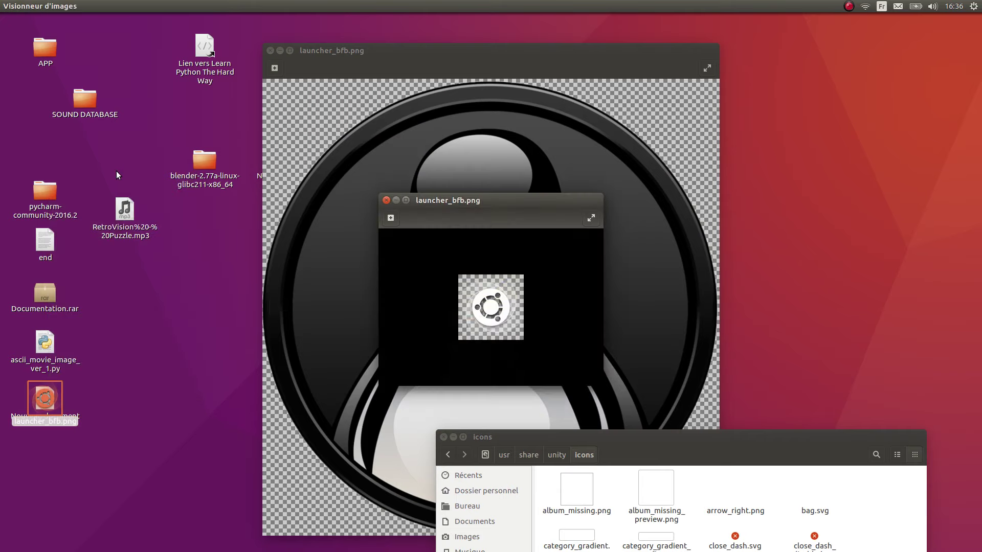
{"action": "left_click_drag", "start_coordinate": [514, 203], "coordinate": [234, 142]}
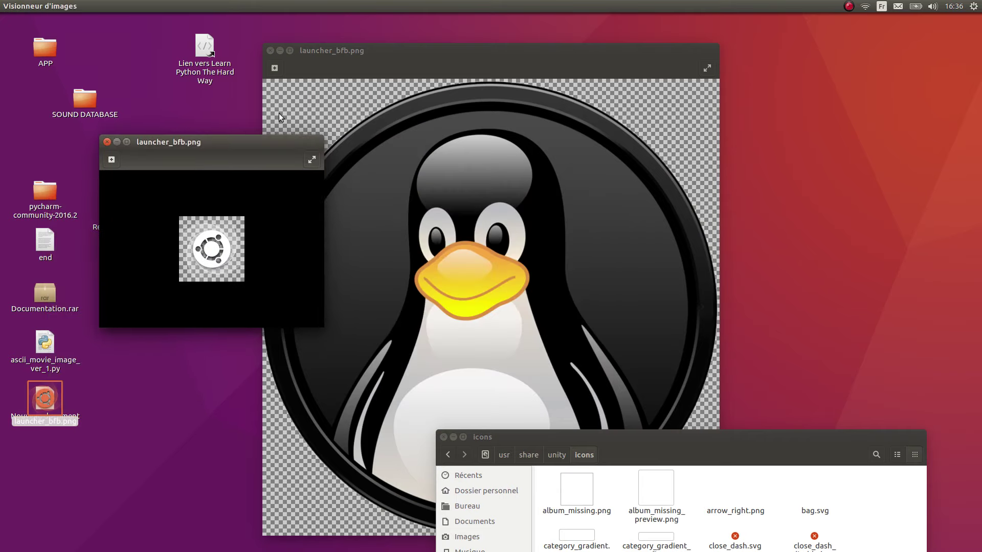
{"action": "left_click_drag", "start_coordinate": [407, 51], "coordinate": [632, 55]}
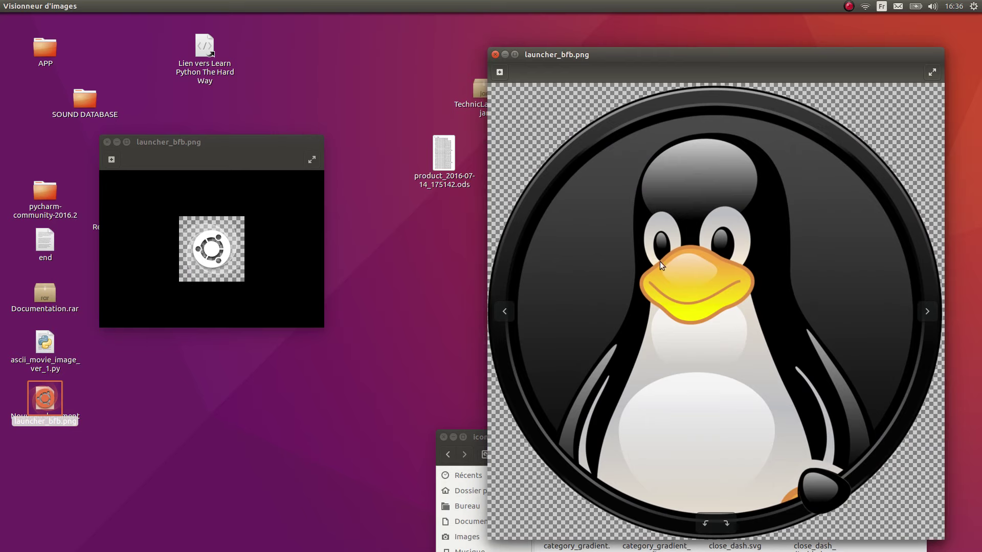
Zoom in and out on the Ubuntu logo and the penguin image to compare their size and sharpness.
{"action": "mouse_move", "coordinate": [1, 102]}
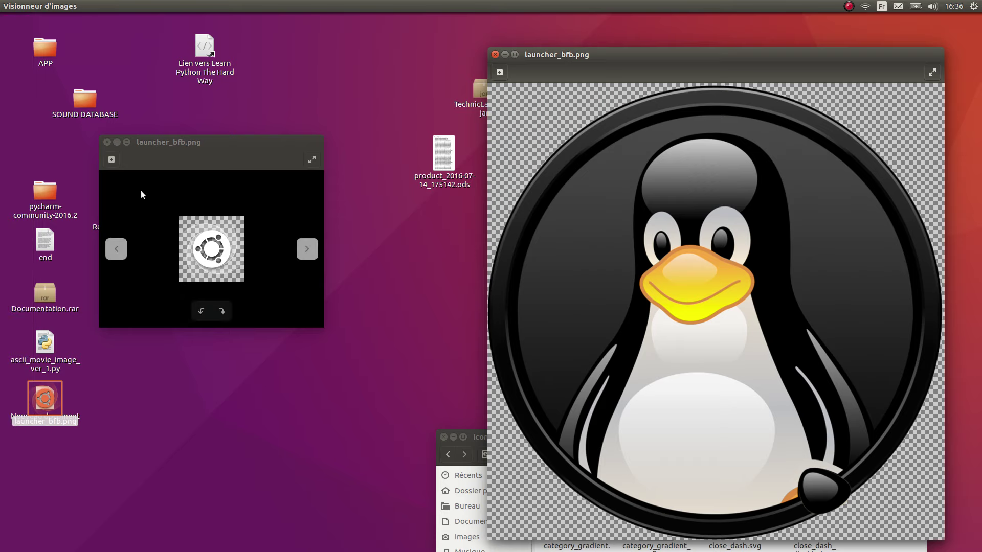
{"action": "scroll", "coordinate": [194, 241], "scroll_direction": "up", "scroll_amount": 1}
{"action": "scroll", "coordinate": [197, 241], "scroll_direction": "up", "scroll_amount": 3}
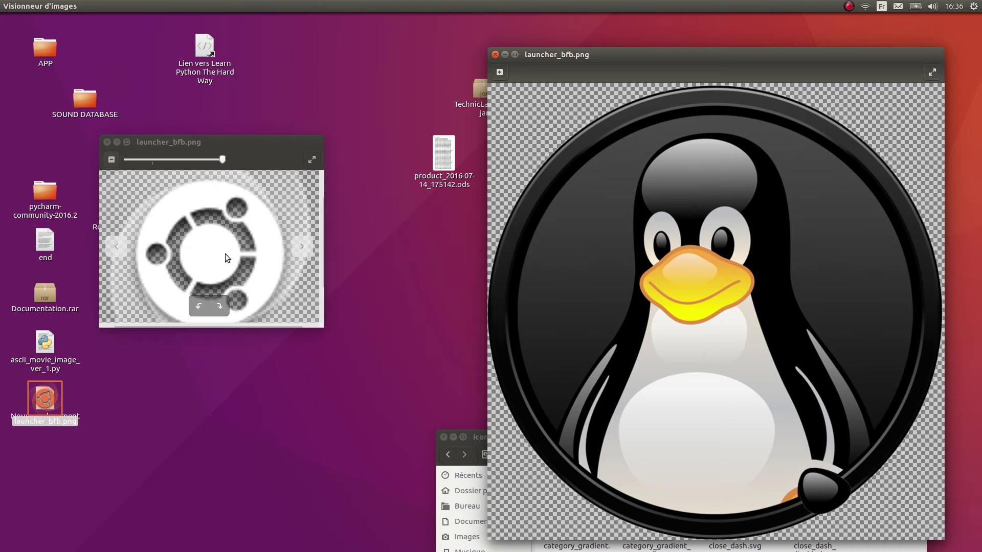
{"action": "scroll", "coordinate": [223, 240], "scroll_direction": "down", "scroll_amount": 2}
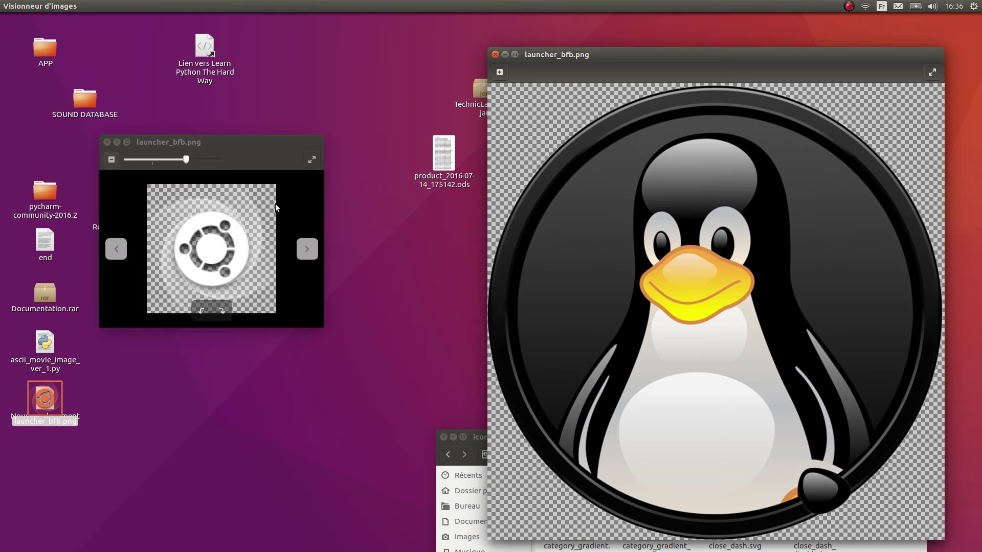
{"action": "scroll", "coordinate": [244, 209], "scroll_direction": "down", "scroll_amount": 2}
{"action": "scroll", "coordinate": [243, 208], "scroll_direction": "up", "scroll_amount": 3}
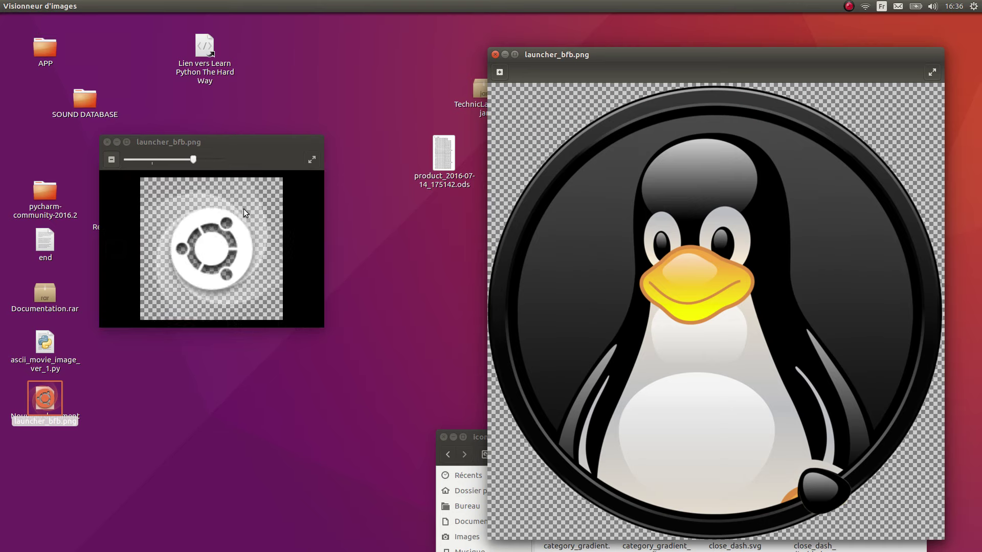
{"action": "scroll", "coordinate": [243, 208], "scroll_direction": "up", "scroll_amount": 2}
{"action": "scroll", "coordinate": [867, 160], "scroll_direction": "down", "scroll_amount": 2}
{"action": "scroll", "coordinate": [842, 172], "scroll_direction": "up", "scroll_amount": 1}
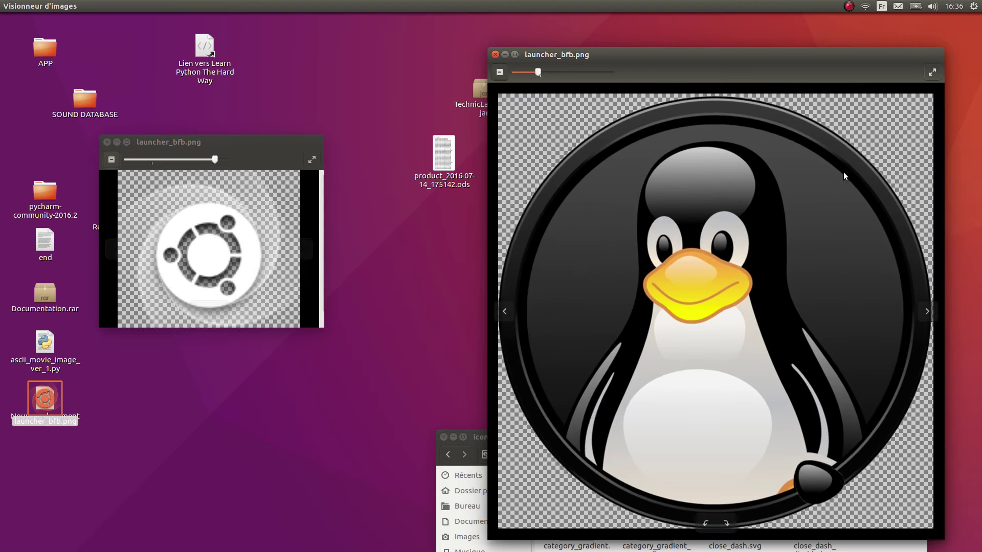
{"action": "scroll", "coordinate": [843, 172], "scroll_direction": "down", "scroll_amount": 2}
{"action": "scroll", "coordinate": [837, 157], "scroll_direction": "up", "scroll_amount": 3}
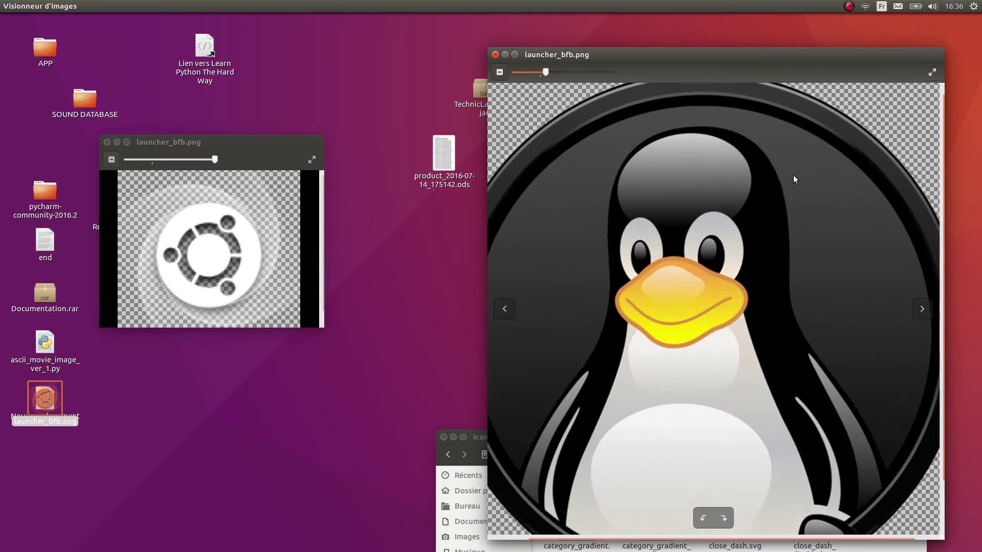
{"action": "scroll", "coordinate": [793, 175], "scroll_direction": "up", "scroll_amount": 5}
{"action": "mouse_move", "coordinate": [1, 62]}
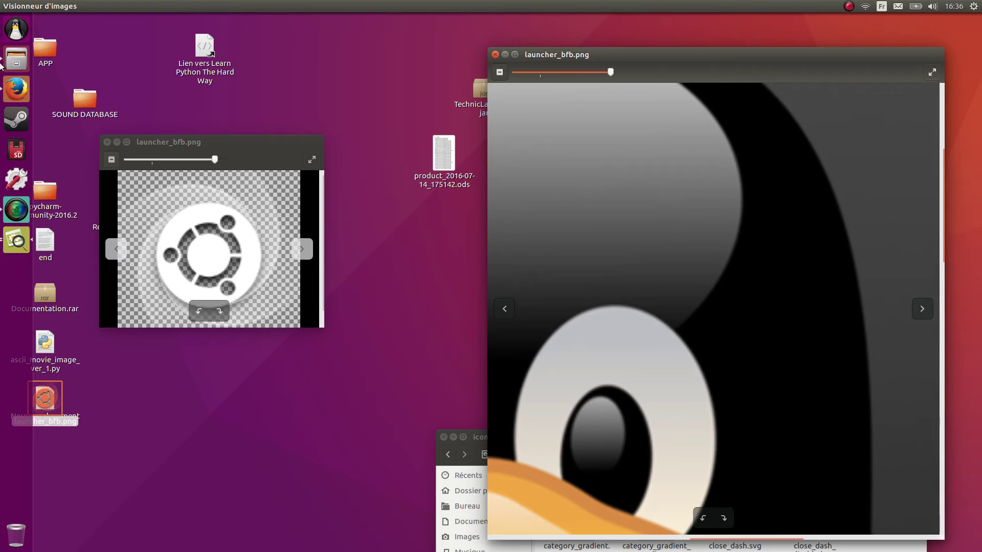
{"action": "left_click", "coordinate": [16, 29]}
{"action": "type", "text": "mon"}
{"action": "key", "text": "Escape"}
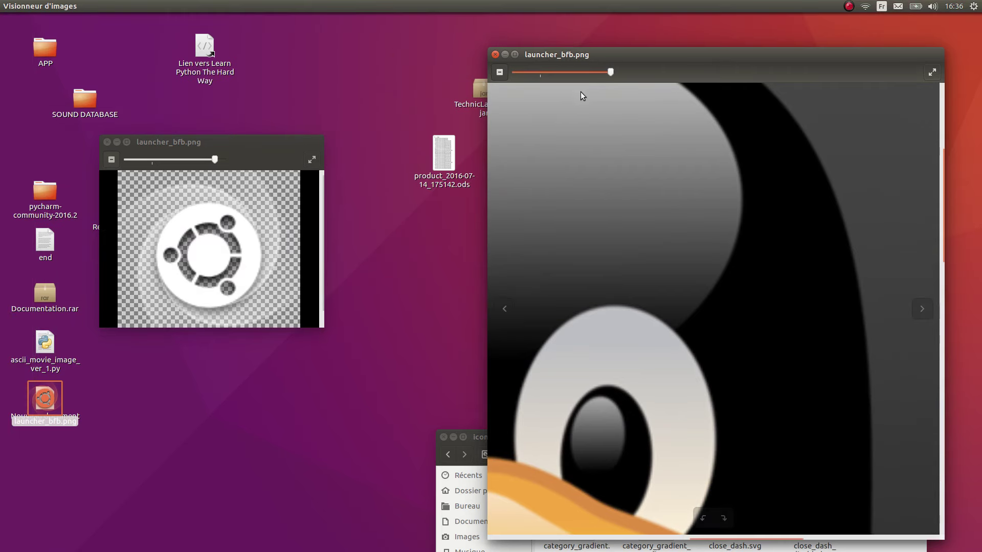
Close both launcher_bfb.png image windows and the icons folder window to clear the desktop.
{"action": "left_click", "coordinate": [493, 54]}
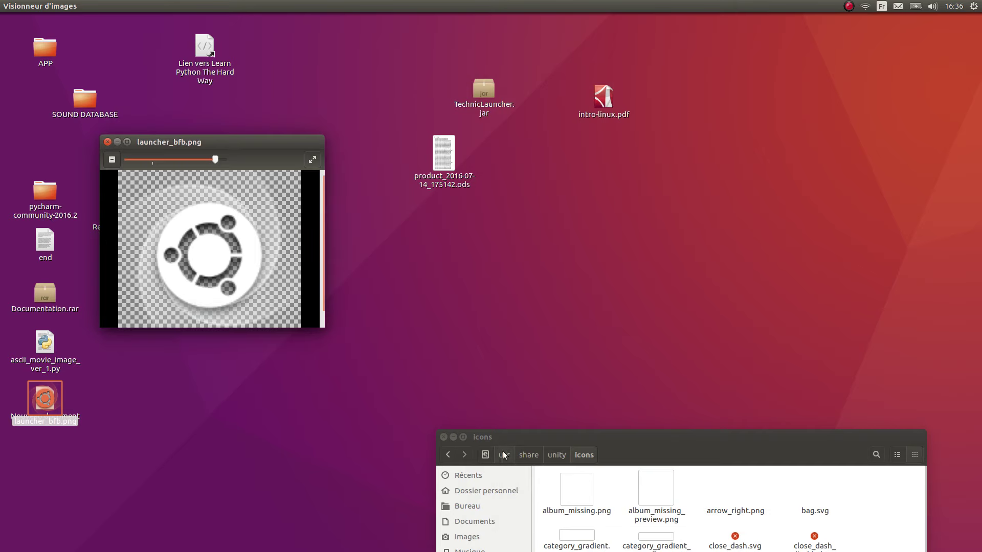
{"action": "left_click_drag", "start_coordinate": [554, 436], "coordinate": [491, 288]}
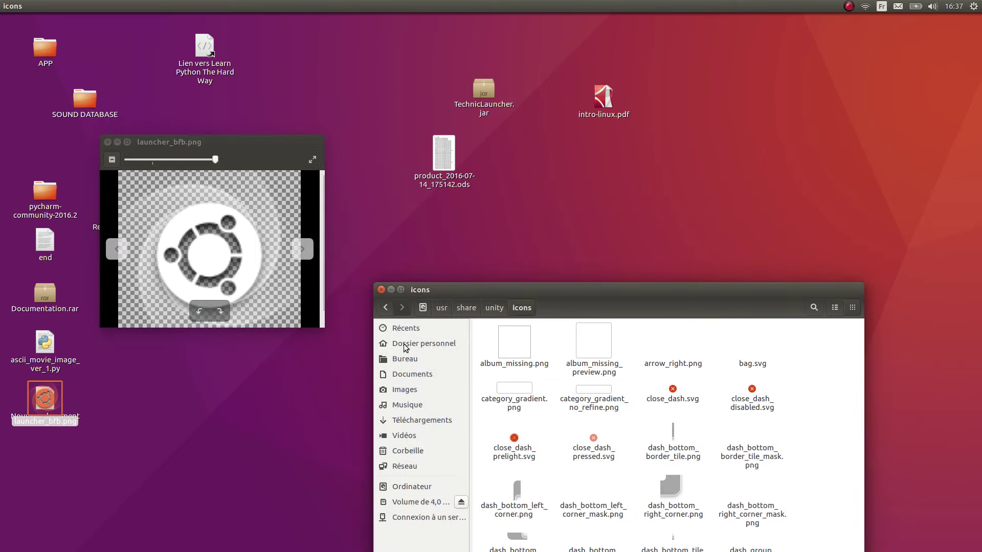
{"action": "left_click", "coordinate": [383, 290]}
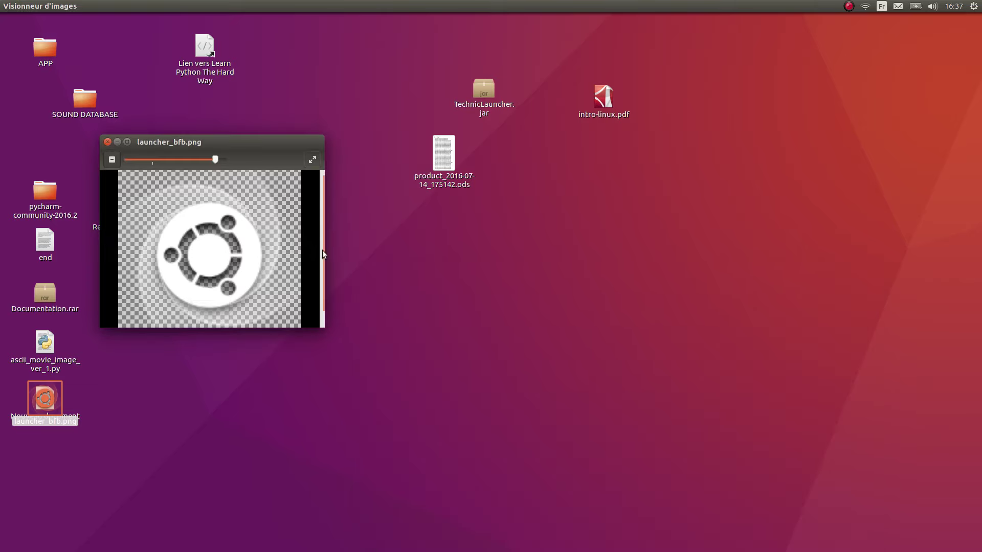
{"action": "left_click", "coordinate": [108, 142]}
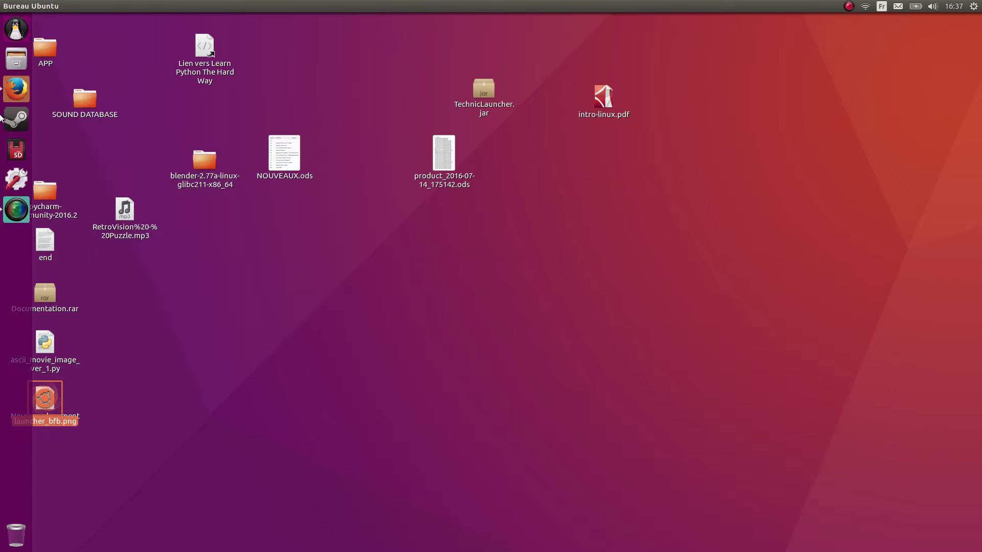